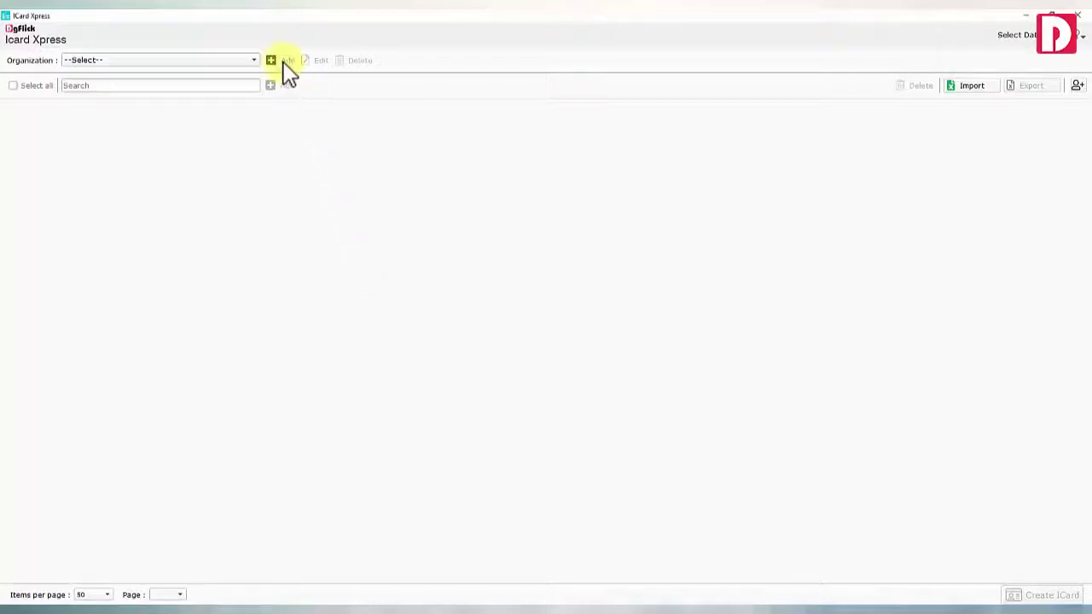
Add the organization Sensus Company Pvt. Ltd. with the sensus.png logo, its address, e-mail and mobile number
click(285, 62)
click(597, 271)
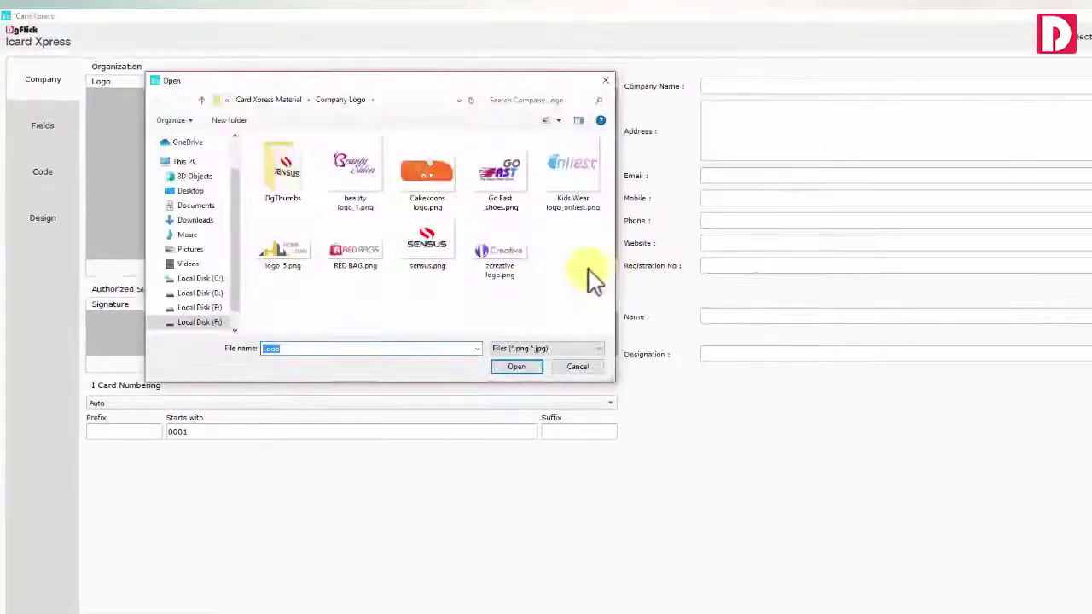
double_click(428, 247)
click(719, 86)
text(Sensus Company Pvt. Ltd.)
click(729, 132)
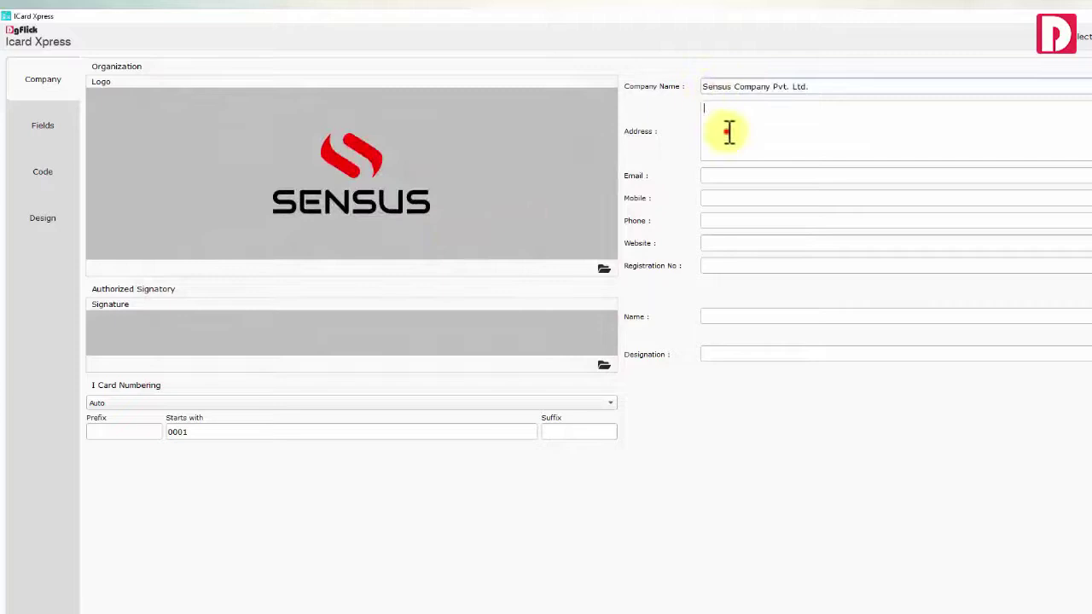
click(722, 175)
click(721, 199)
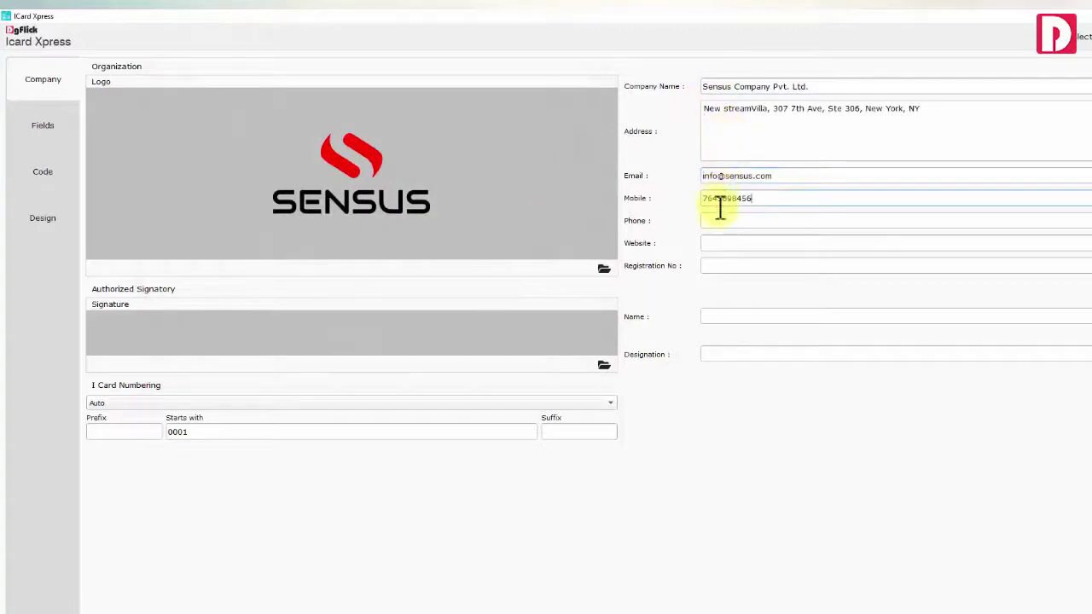
click(721, 220)
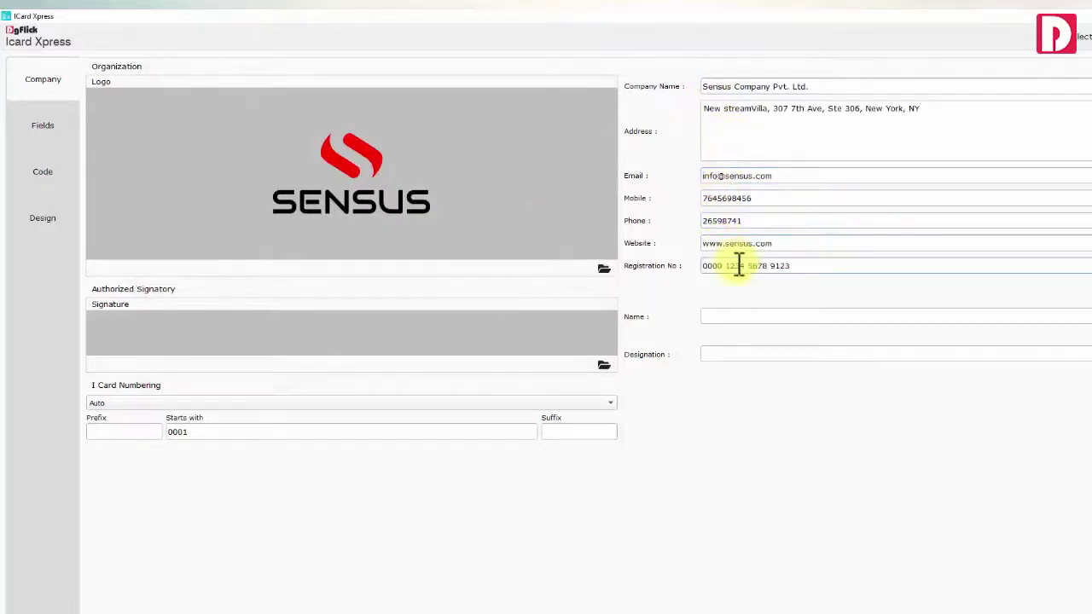
Load the CEO's signature image for the signatory
click(743, 313)
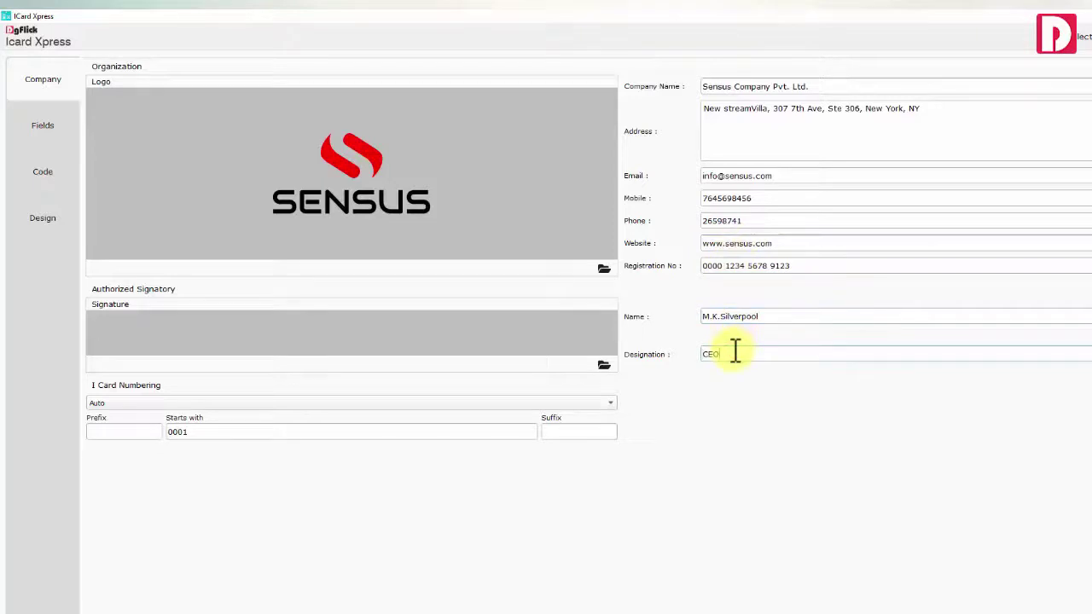
click(604, 365)
scroll(597, 281, down, 3)
click(416, 304)
click(517, 369)
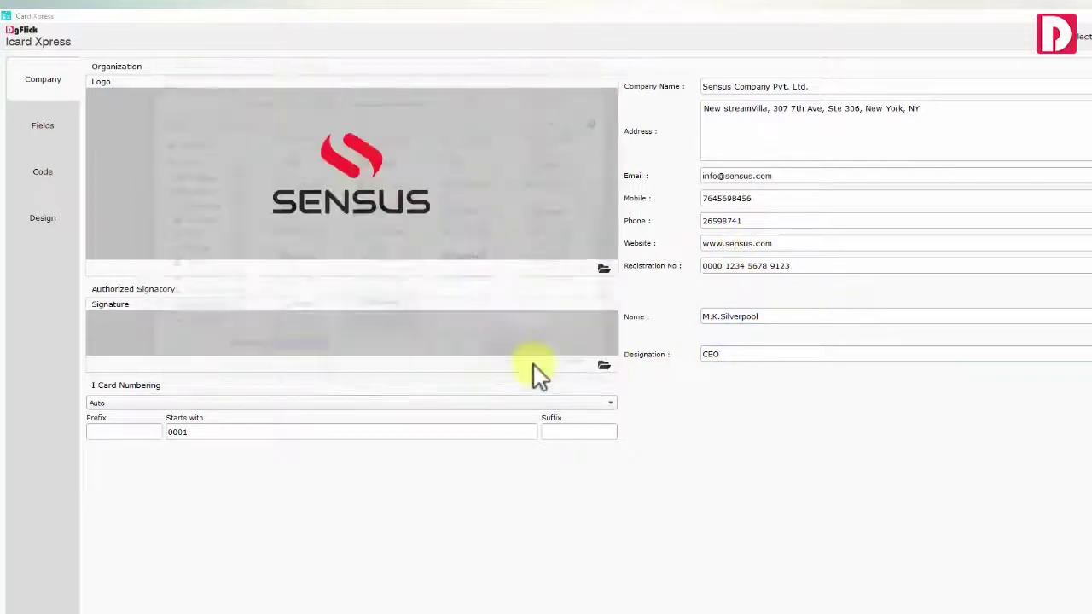
Keep automatic card numbering with suffix _2020 and starting number 1001
click(147, 405)
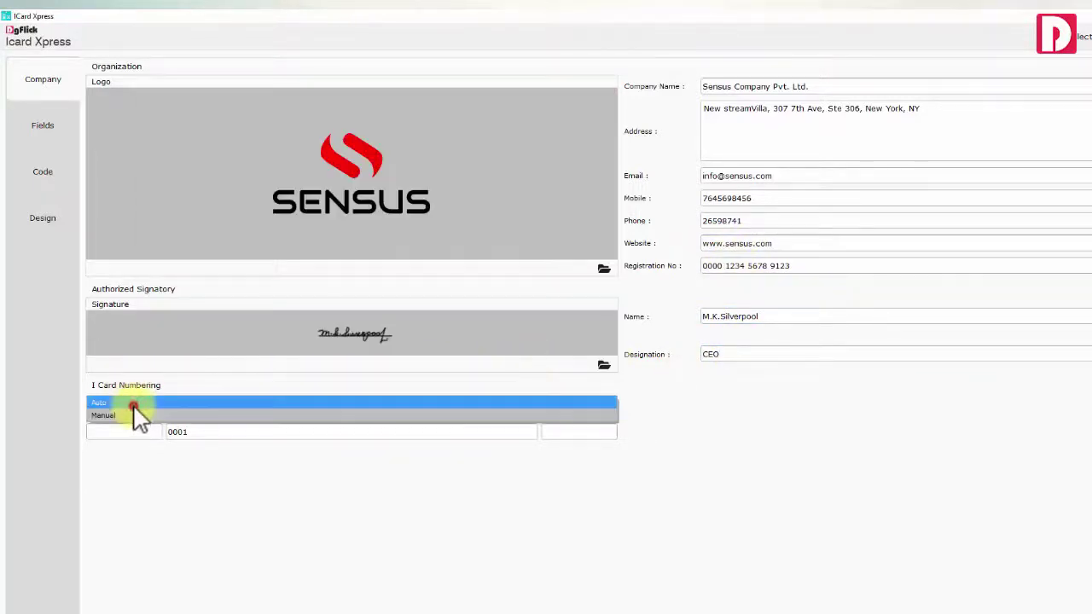
click(141, 402)
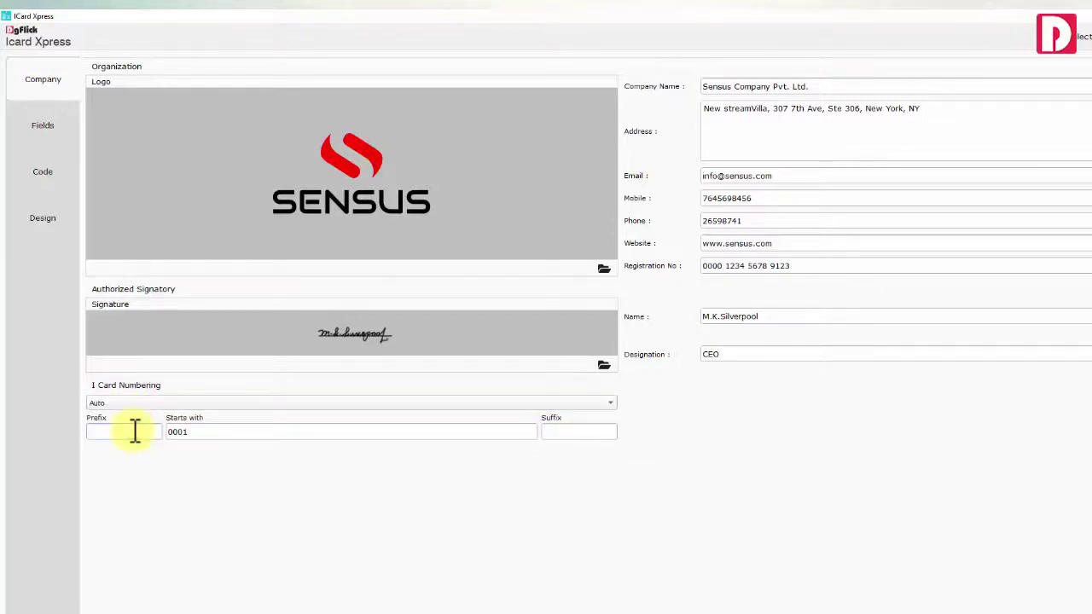
click(554, 435)
text(_2020)
click(481, 433)
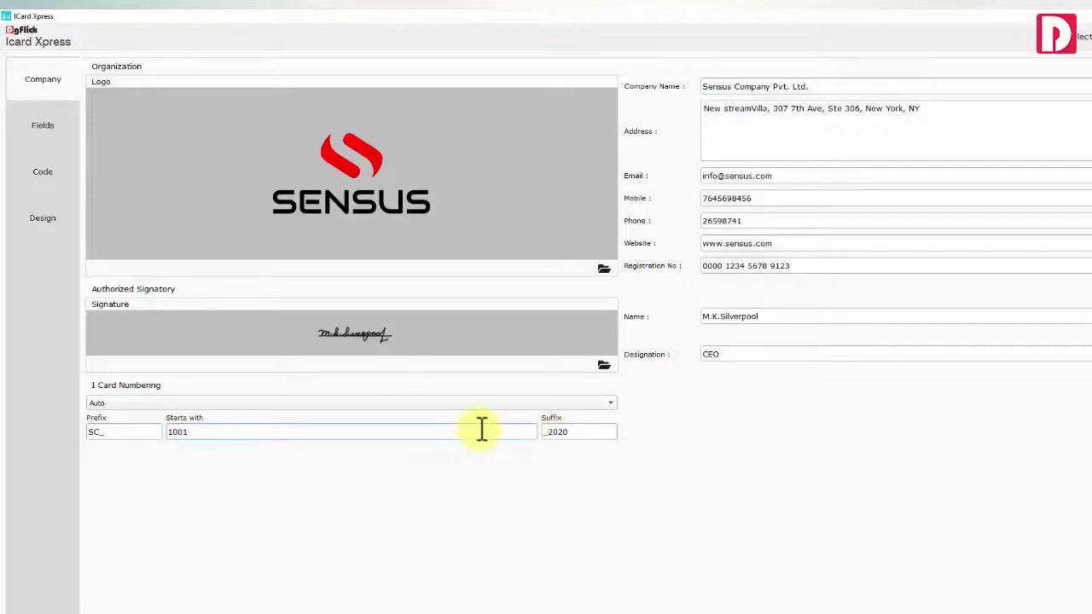
click(47, 128)
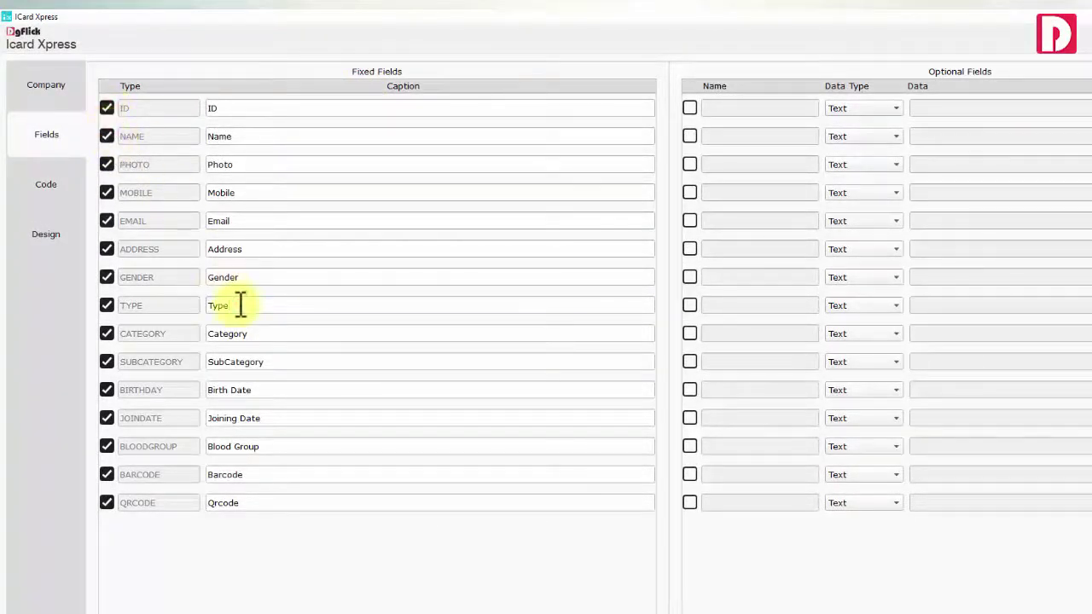
Rename captions to Designation and Department, and enable optional field 1 as a List of A+, B+, C+
drag(240, 305, 208, 305)
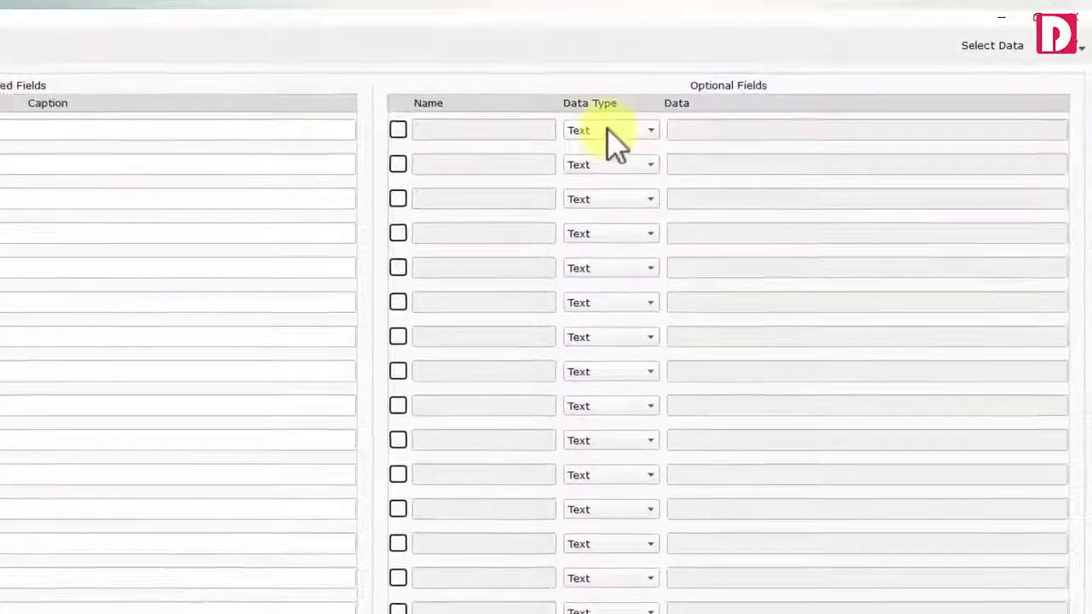
click(607, 132)
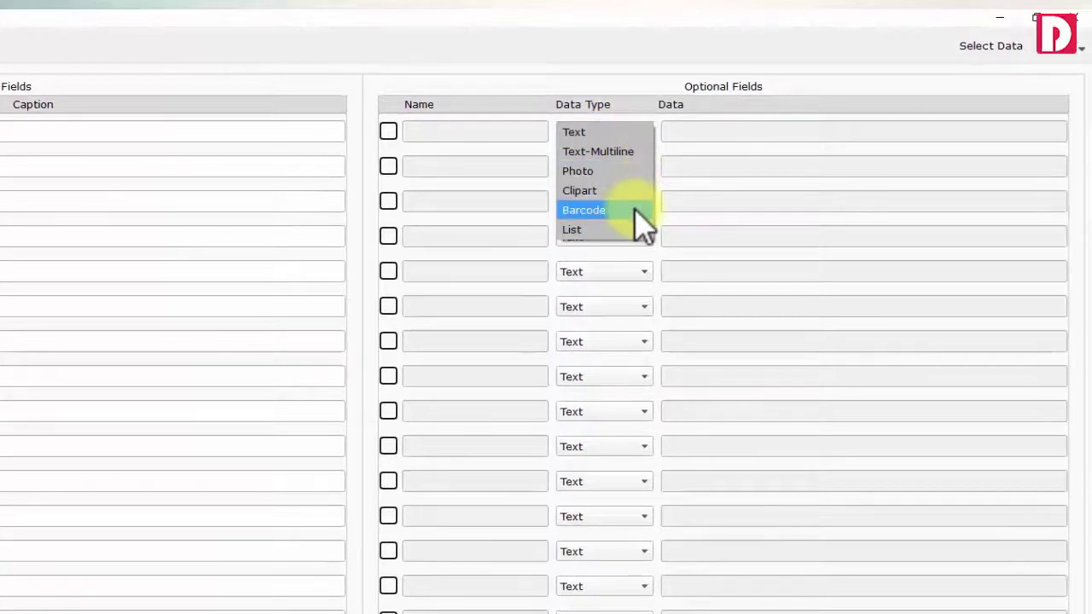
click(627, 229)
click(389, 132)
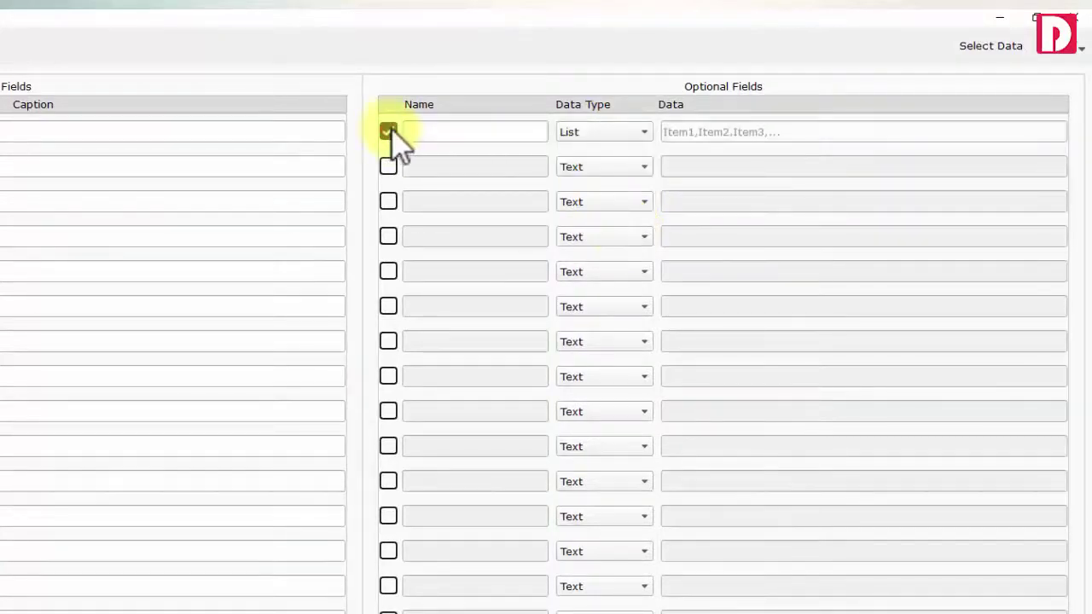
click(679, 132)
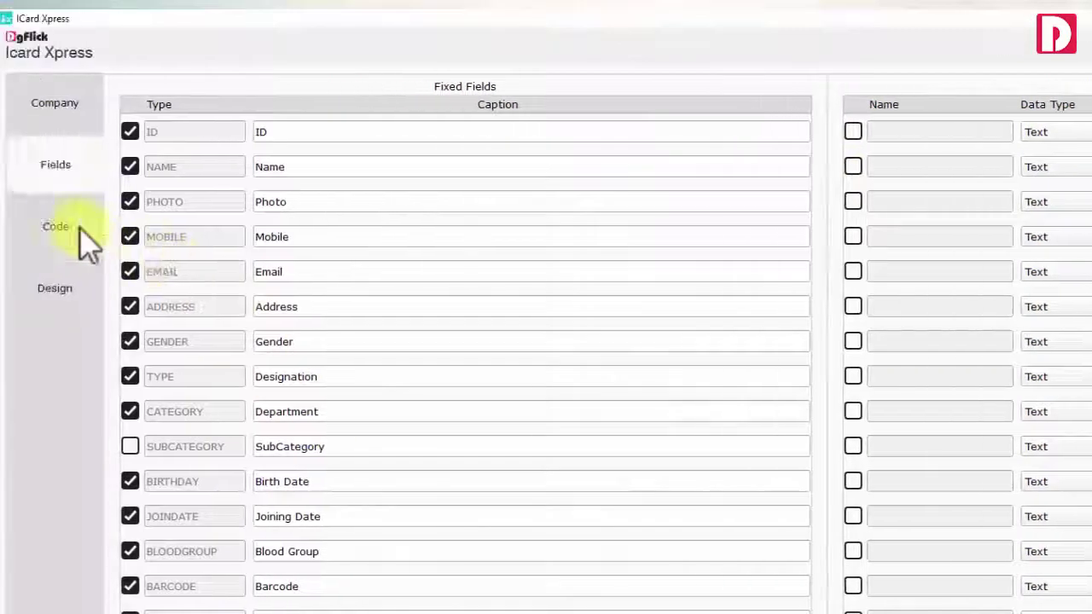
click(76, 228)
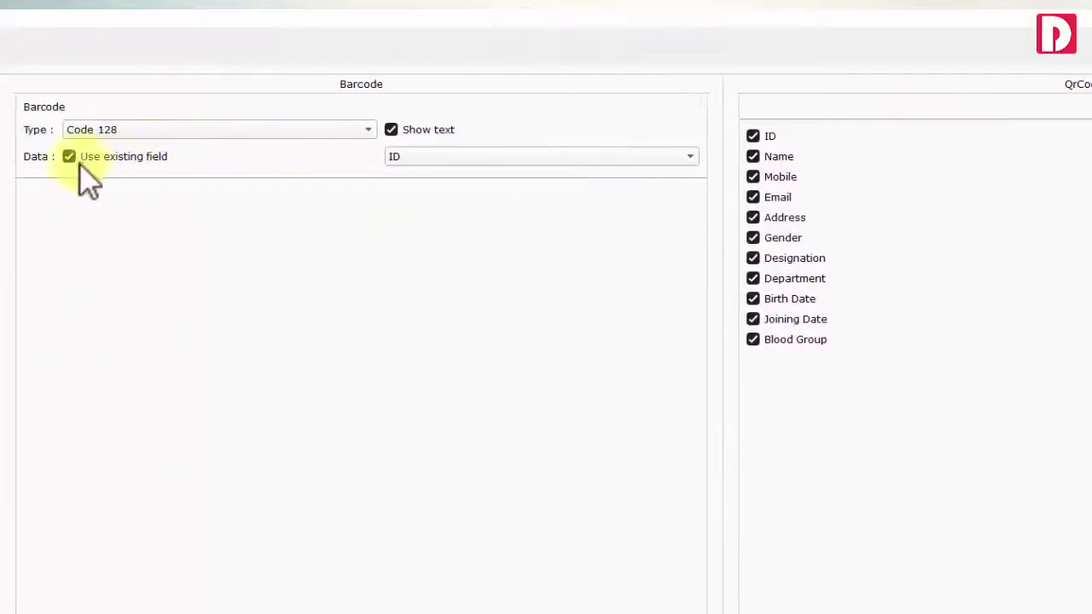
Set the barcode to Code 39 encoding the ID field, and leave QR code encryption off
click(70, 158)
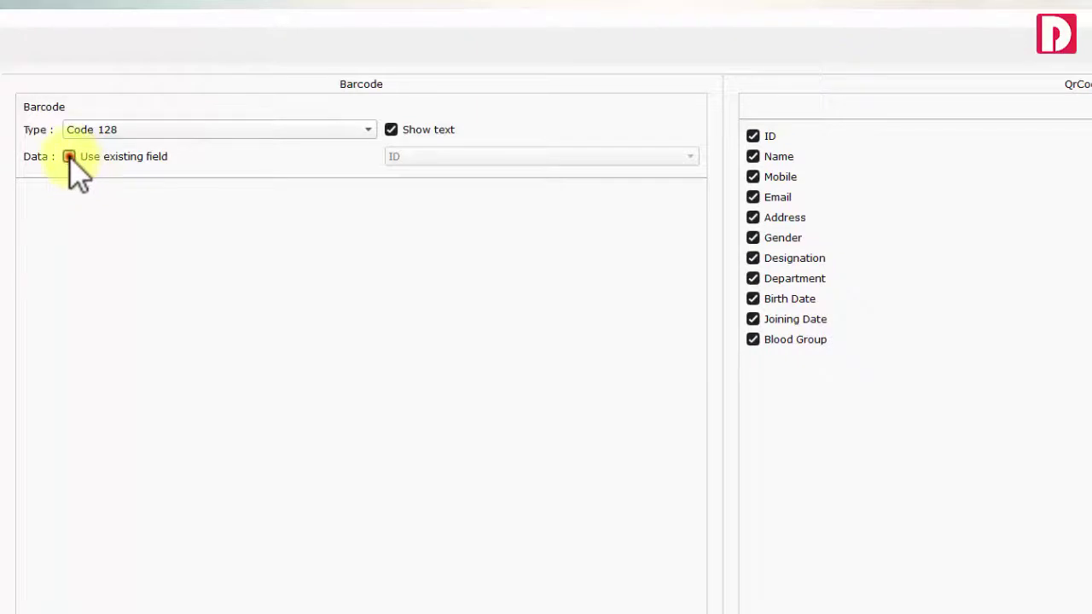
click(70, 157)
click(453, 157)
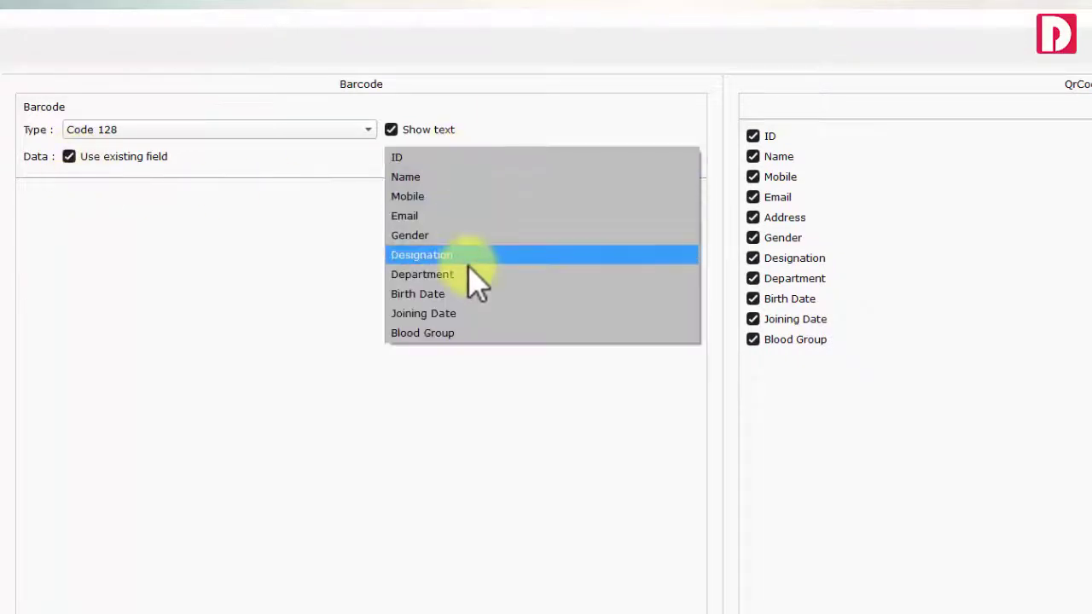
click(434, 156)
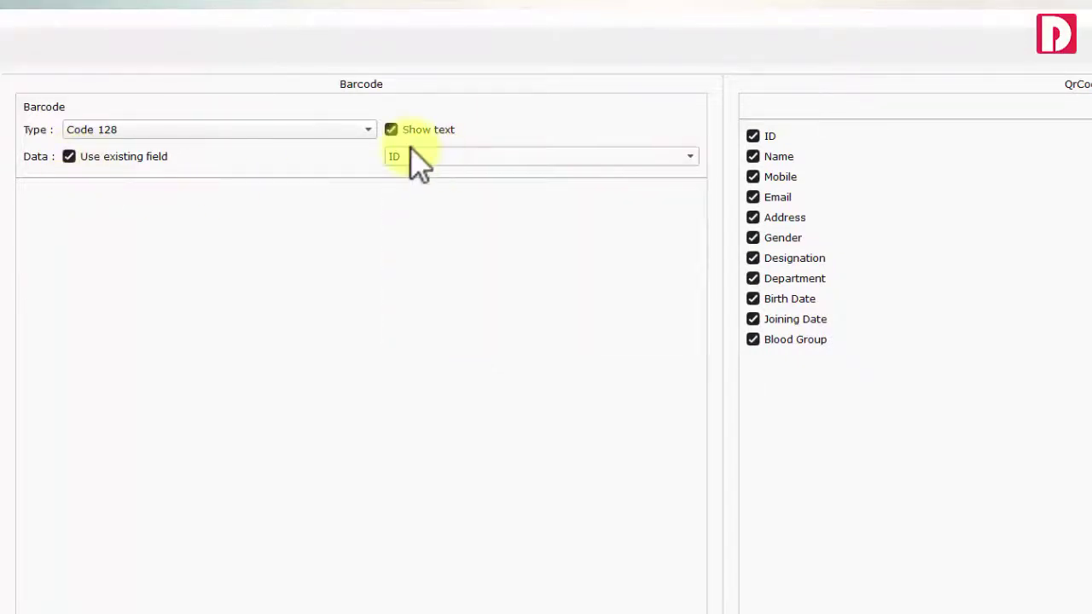
click(331, 130)
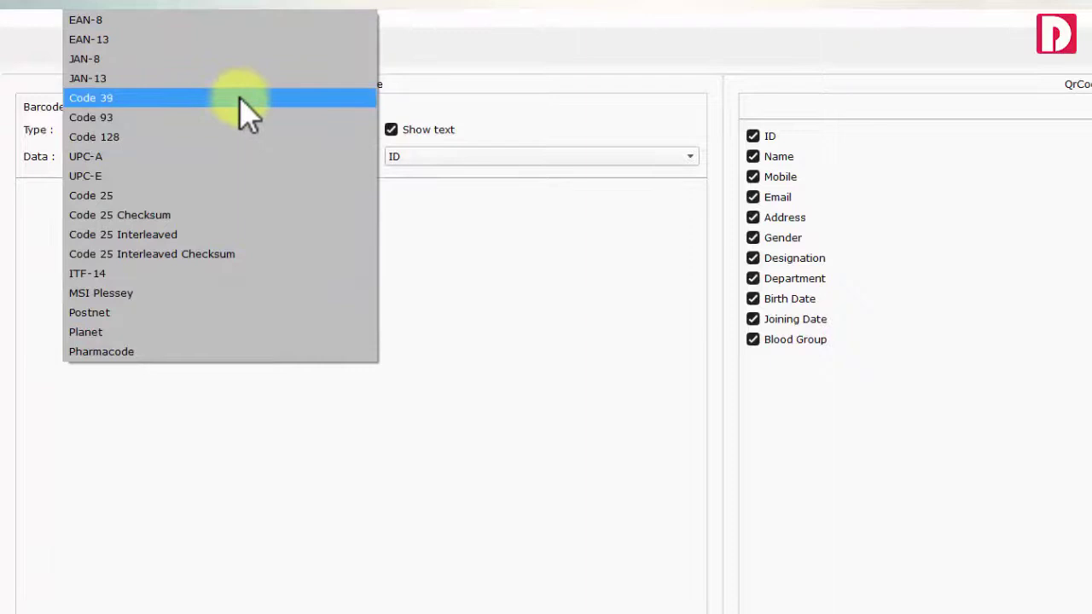
click(248, 98)
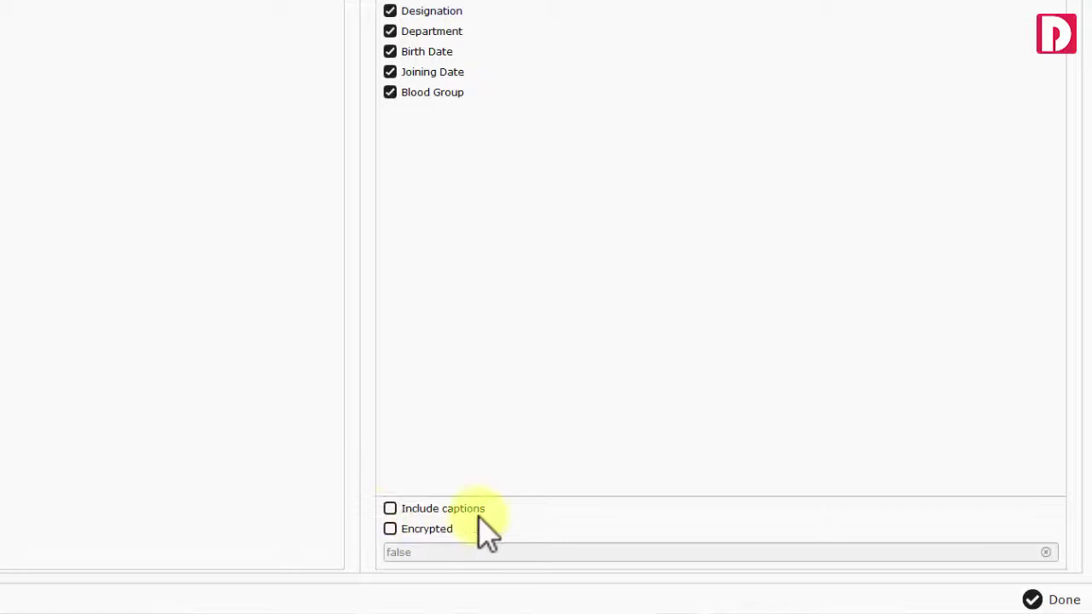
click(391, 529)
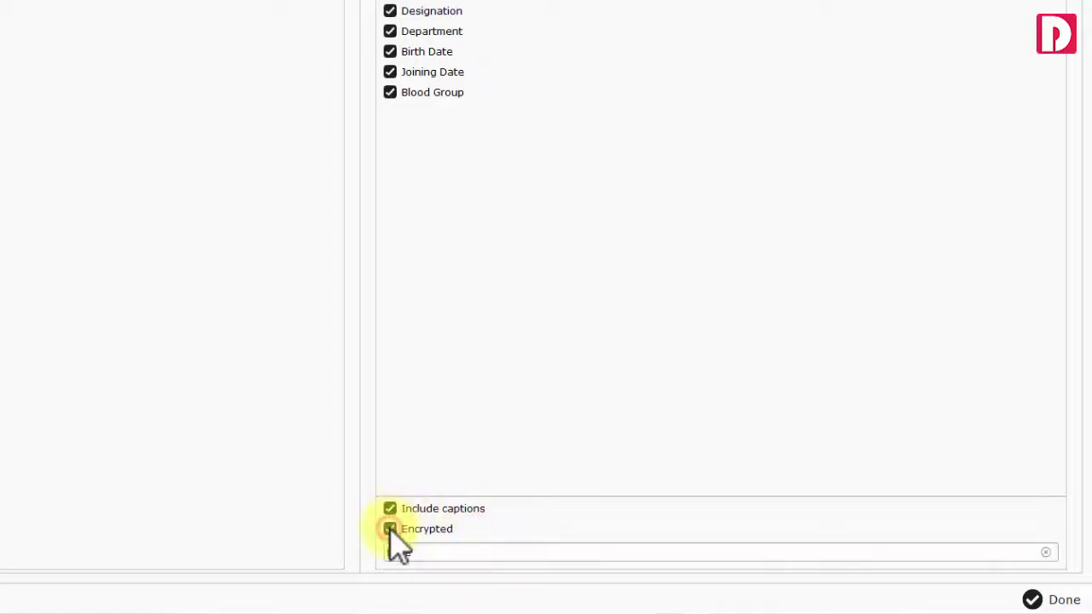
click(408, 554)
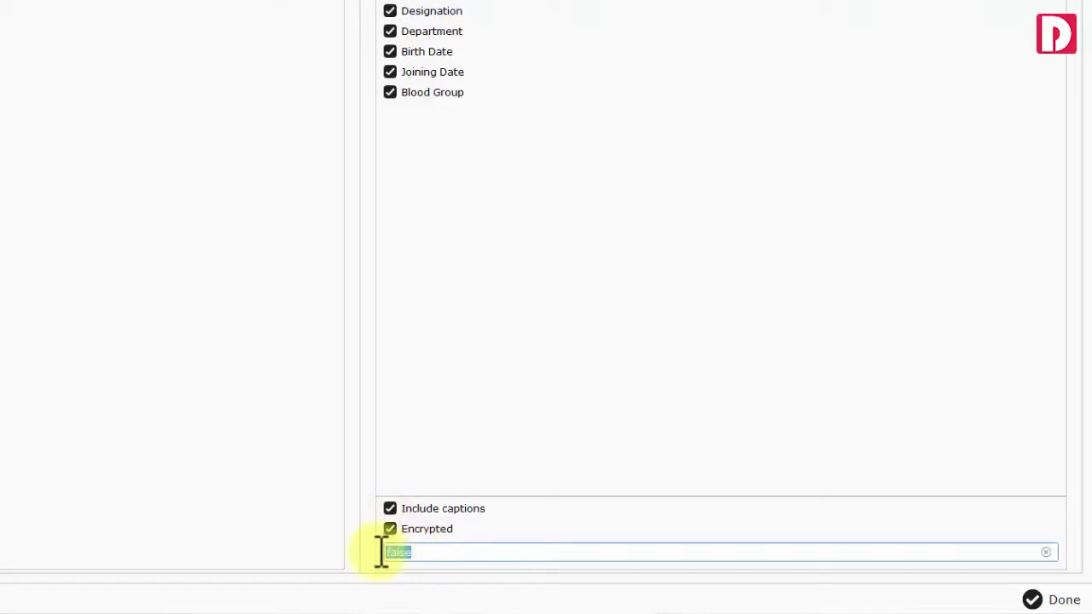
click(392, 531)
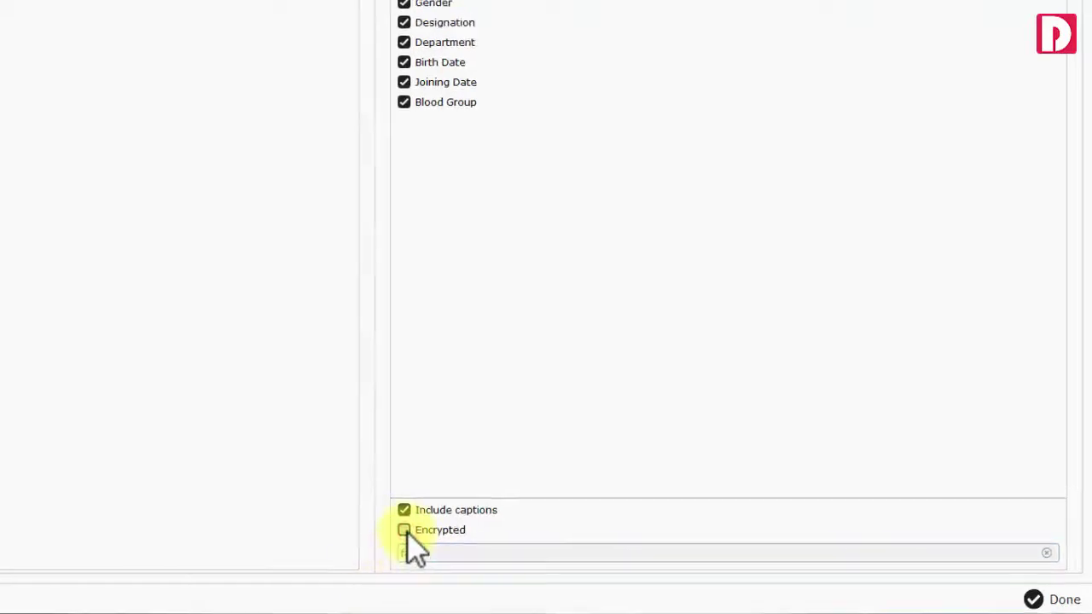
Browse the Club and Company template categories, then pick Education Horizontal template 0003
click(41, 209)
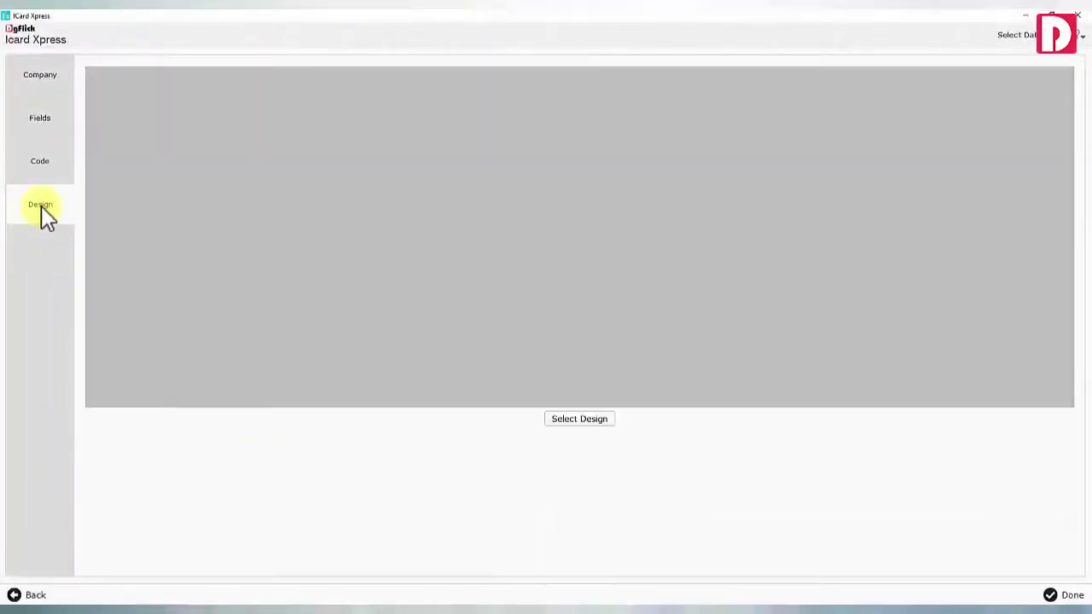
click(565, 420)
click(46, 91)
click(55, 114)
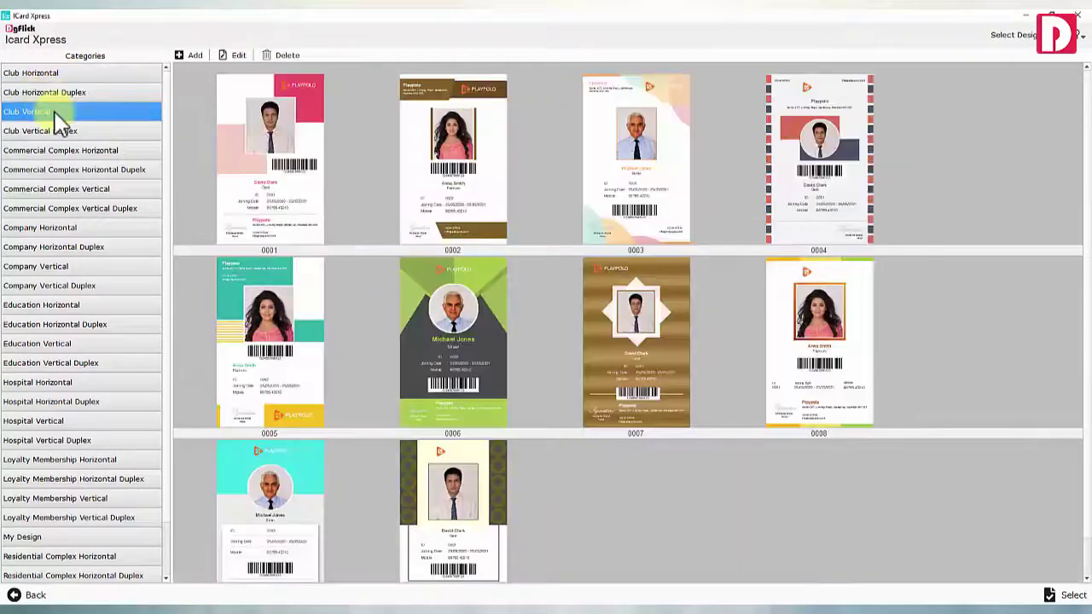
click(56, 131)
click(53, 228)
click(60, 247)
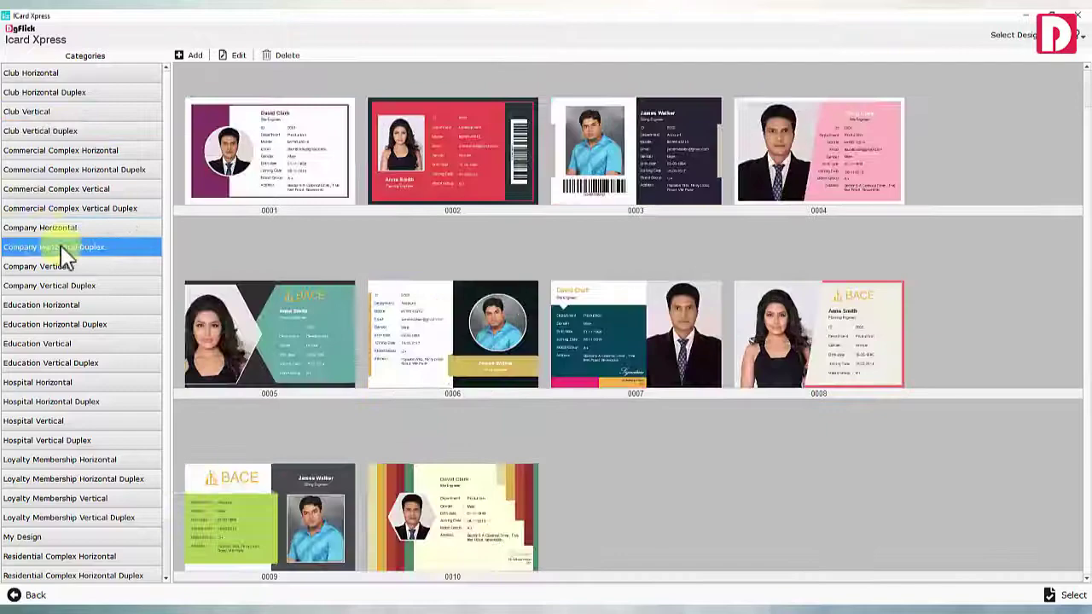
click(62, 306)
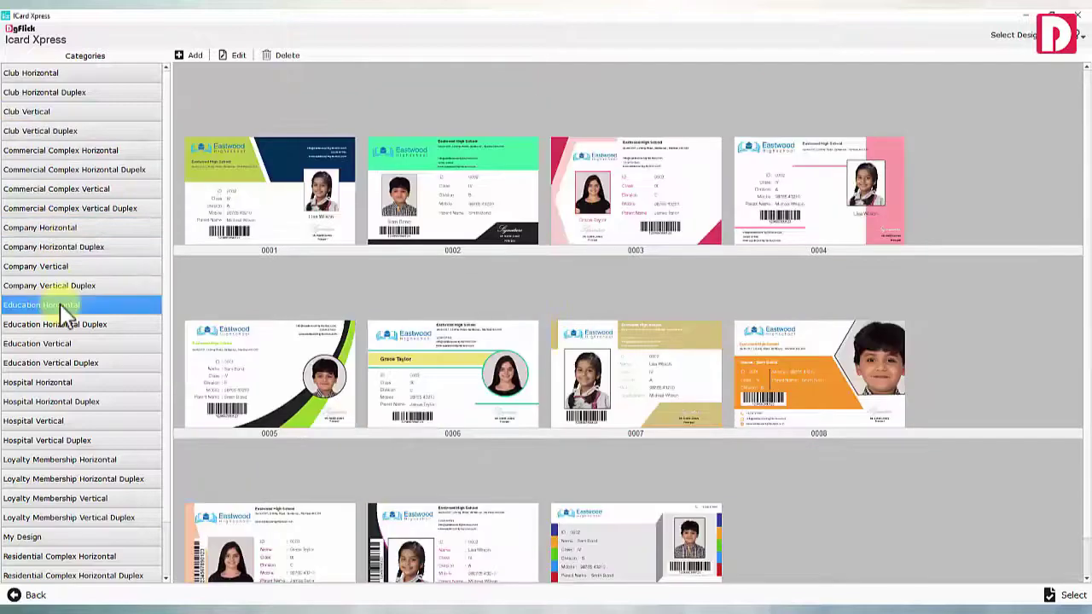
click(628, 176)
click(231, 54)
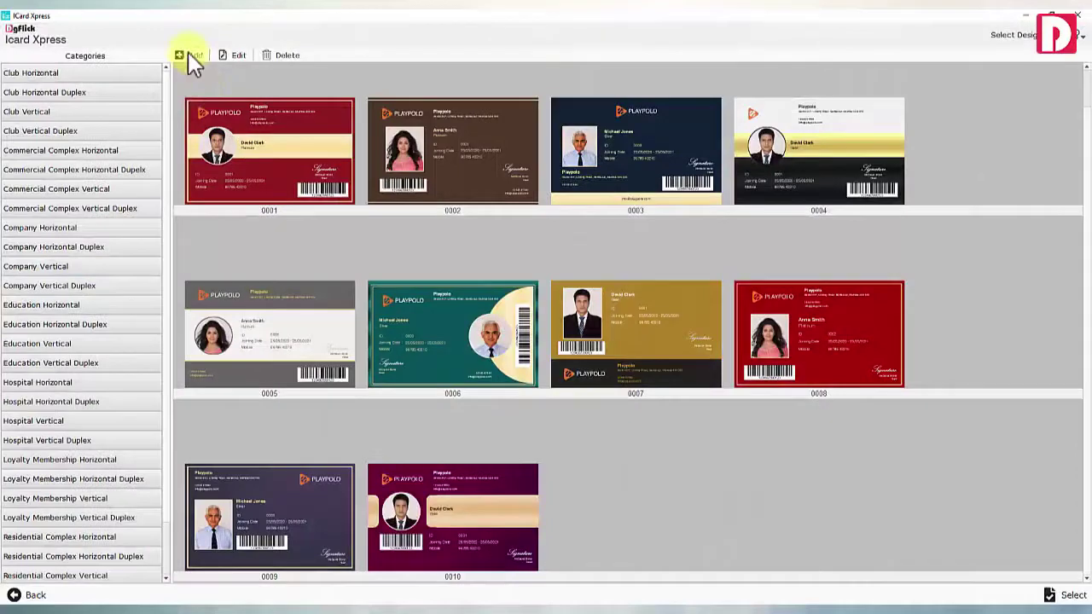
Create a blank 2.125 x 3.375 inch card, then browse the Club and Company design categories again
click(191, 56)
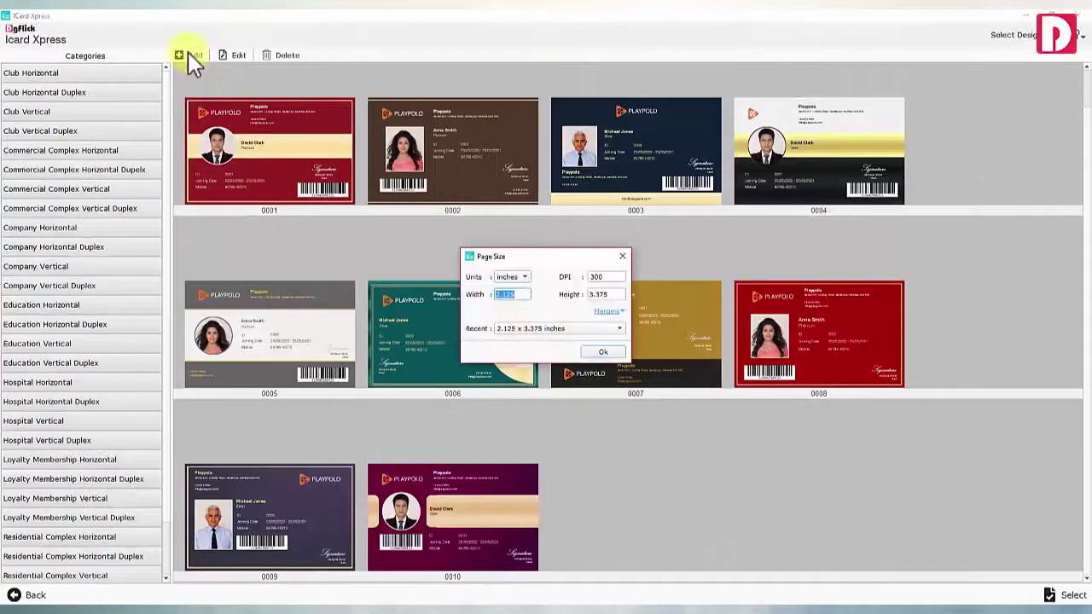
click(600, 351)
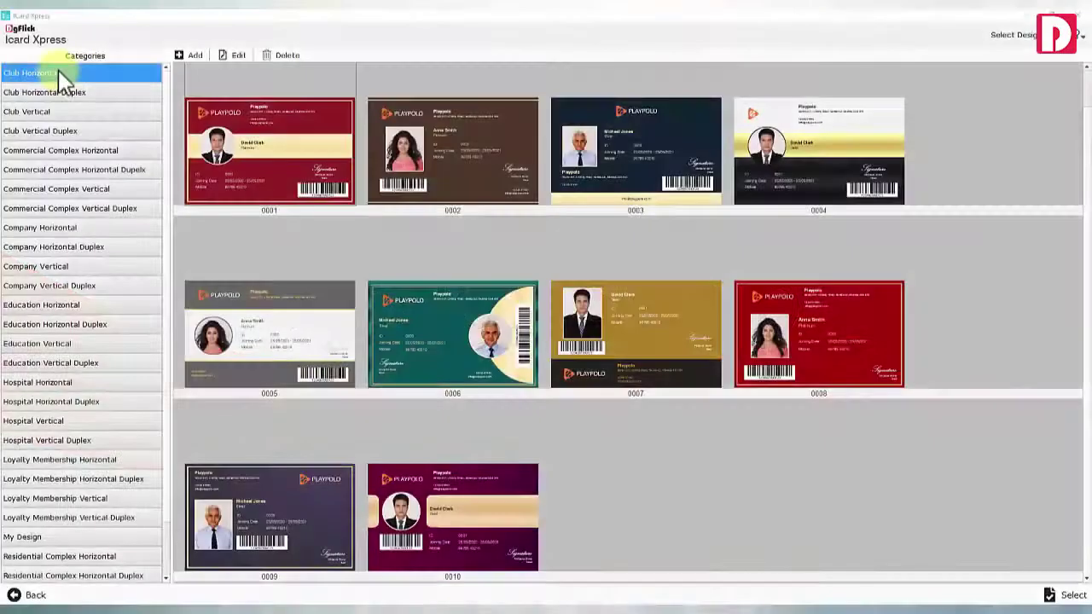
click(47, 94)
click(56, 112)
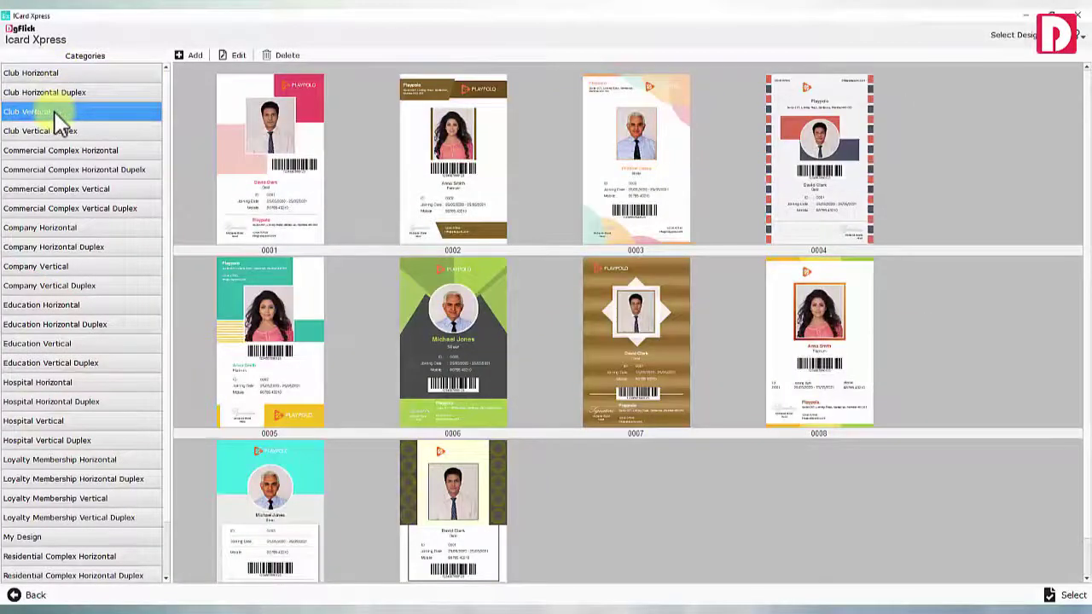
click(58, 130)
click(47, 231)
click(53, 246)
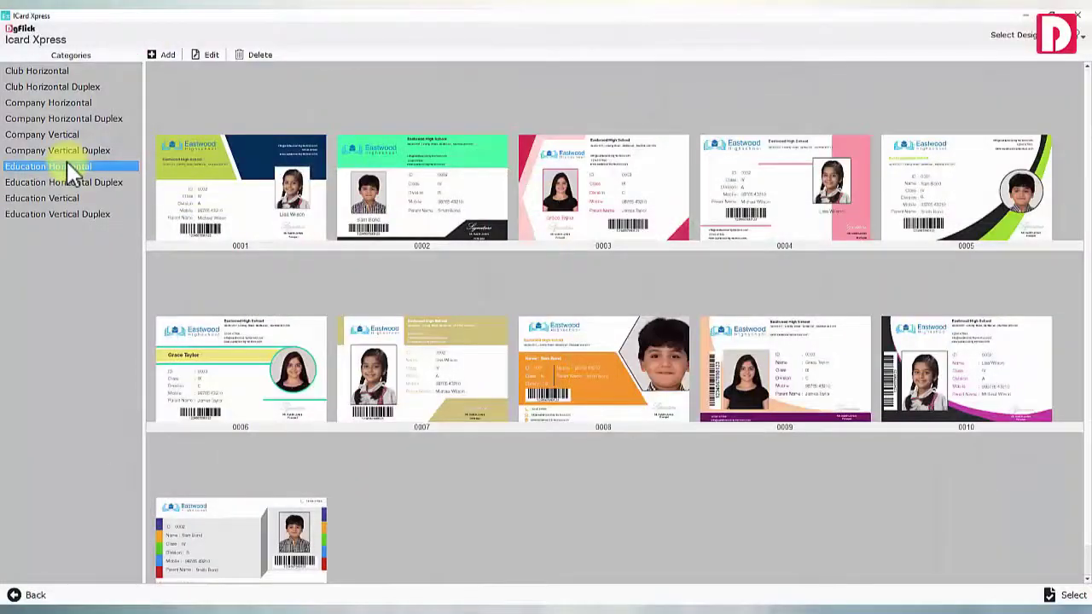
Open design 0003 and replace the card photo with the girl's picture, centring her face
click(317, 91)
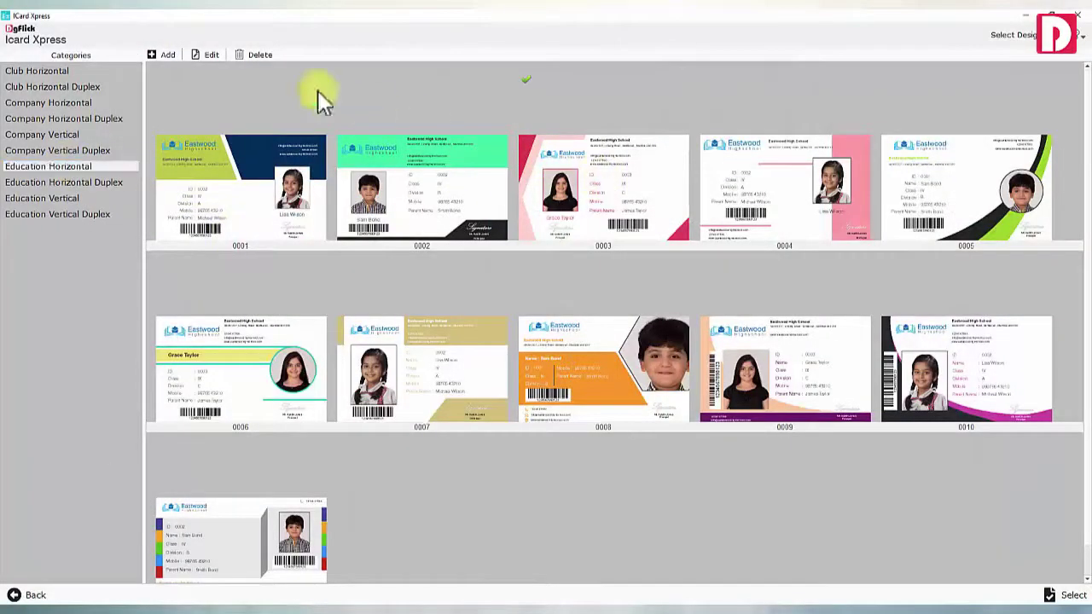
click(205, 56)
click(359, 350)
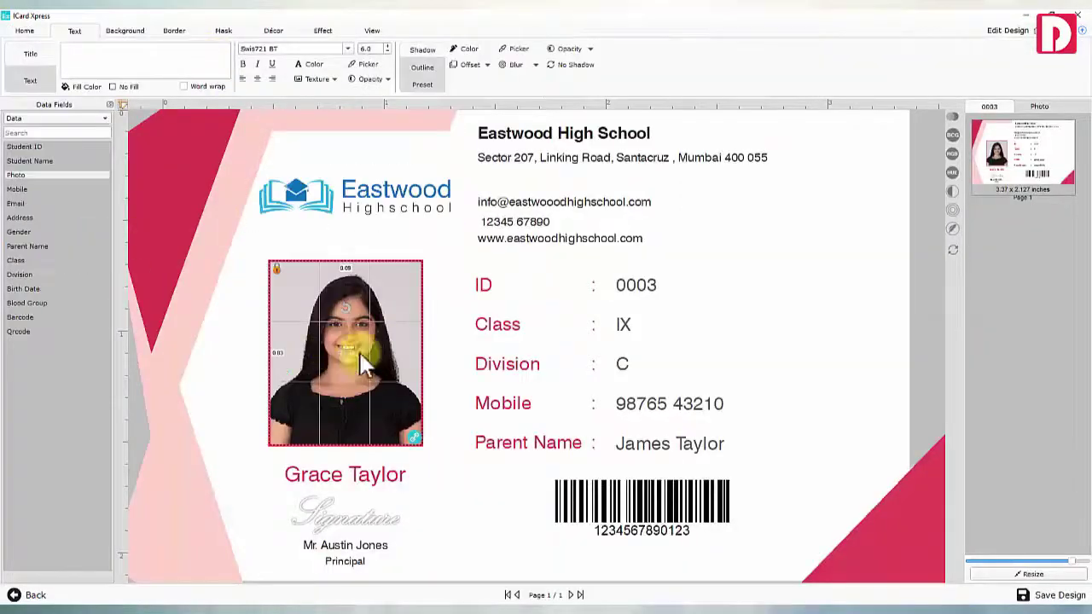
click(1036, 107)
click(1047, 219)
drag(349, 349, 356, 322)
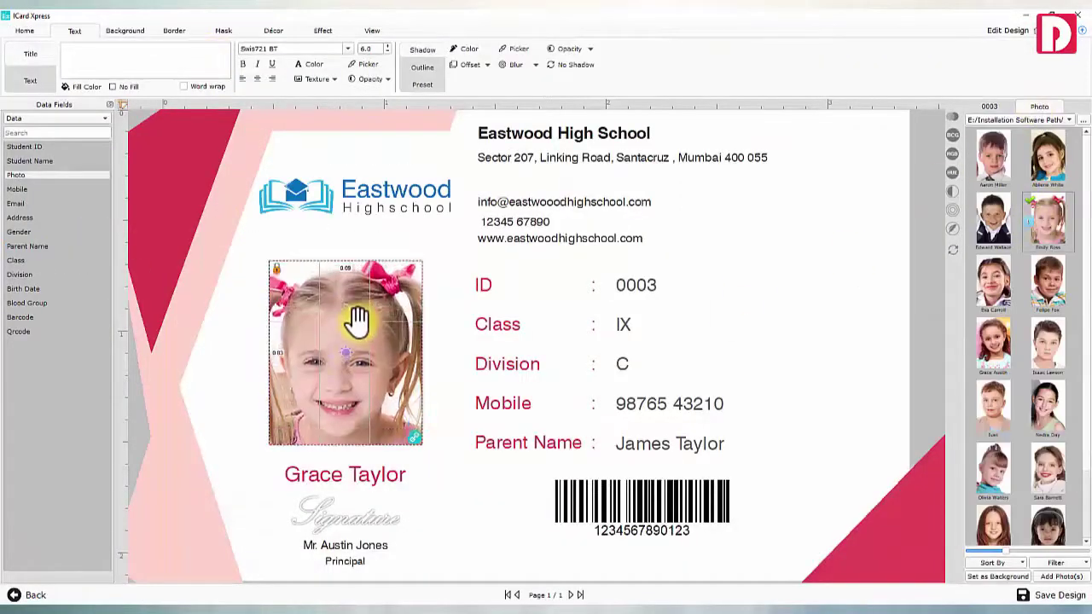
click(446, 366)
Move the contact lines and the ID-to-Parent Name rows up to make room
click(725, 520)
drag(665, 256, 503, 197)
drag(682, 468, 475, 281)
drag(517, 415, 517, 397)
Duplicate the Parent Name row and relabel the copy 'Blood Group'
click(646, 439)
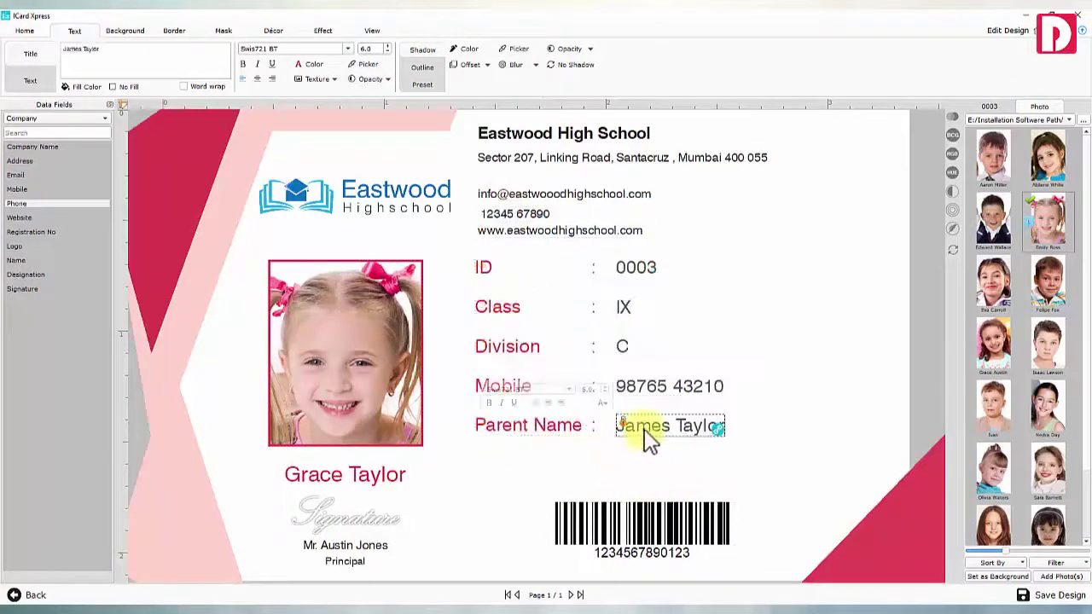
ctrl+click(574, 439)
key(ctrl+c)
key(ctrl+v)
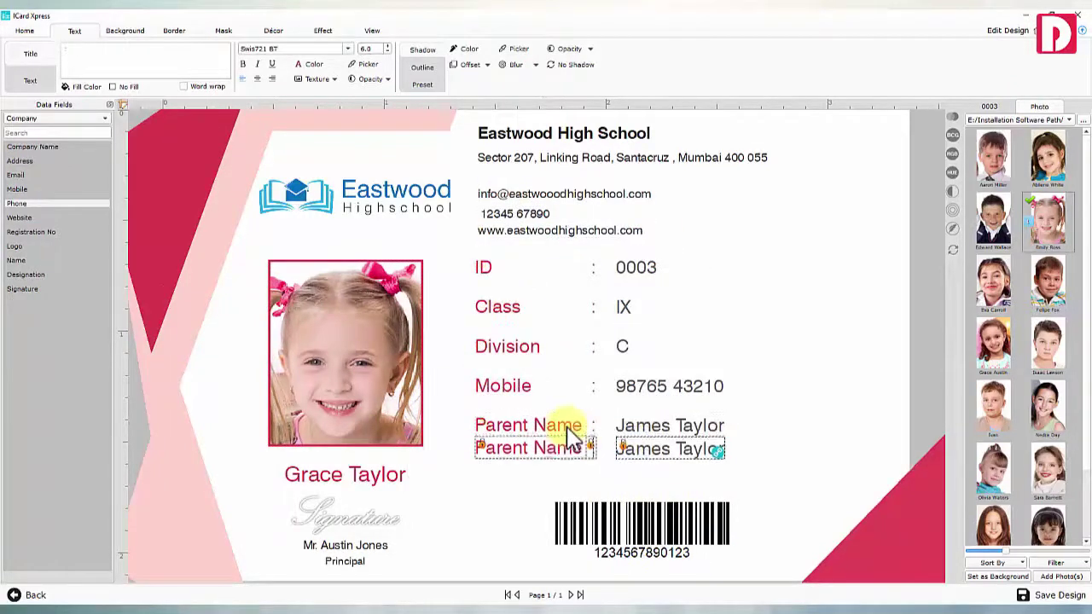
drag(565, 437, 563, 449)
click(558, 465)
click(146, 69)
key(ctrl+a)
text(Blood Group)
Bind the duplicated value to the employee Blood Group field so it shows A+
click(626, 459)
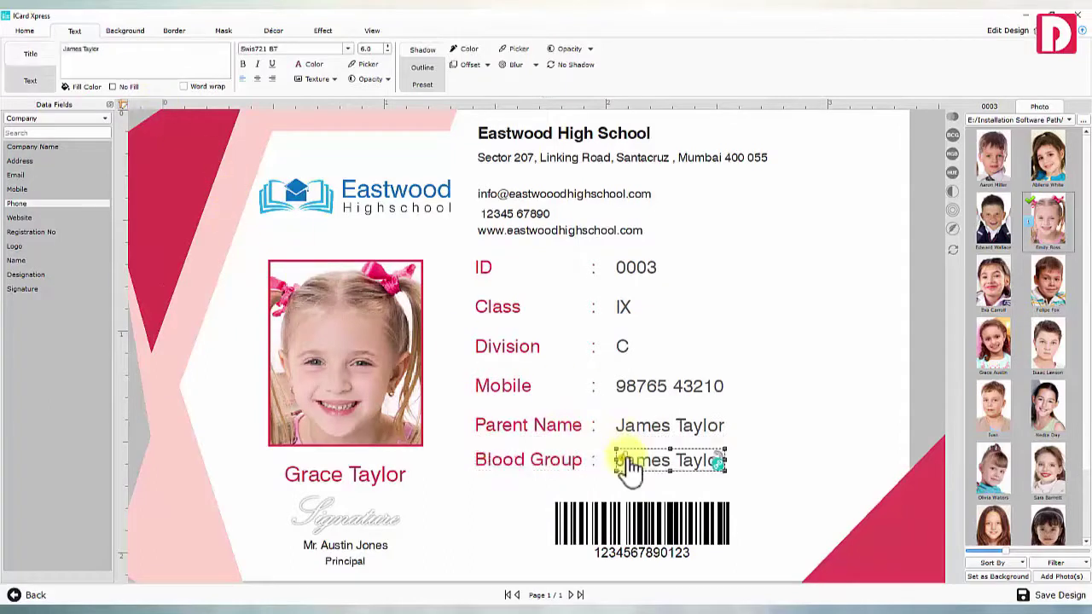
click(51, 118)
click(45, 131)
click(37, 303)
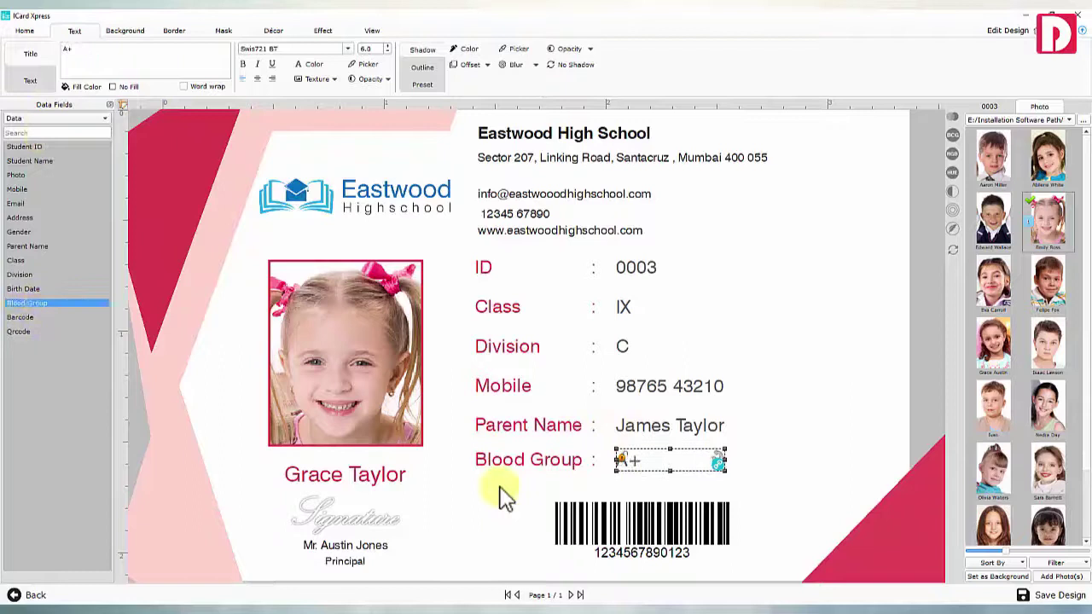
click(646, 486)
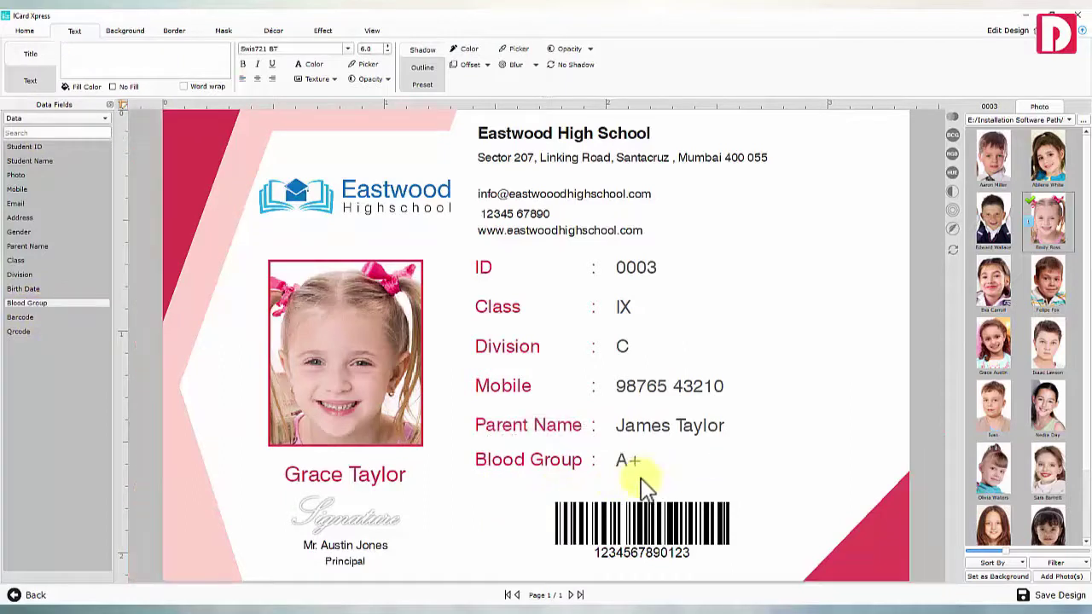
Recolour the décor by sampling the blue from the school logo
click(273, 30)
click(1057, 61)
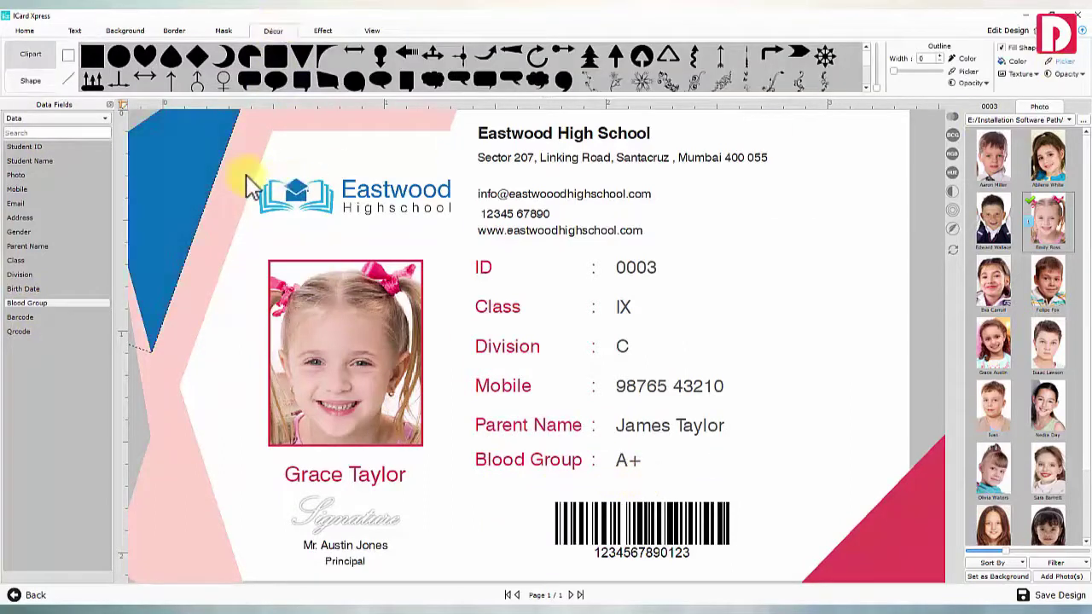
click(248, 186)
click(273, 198)
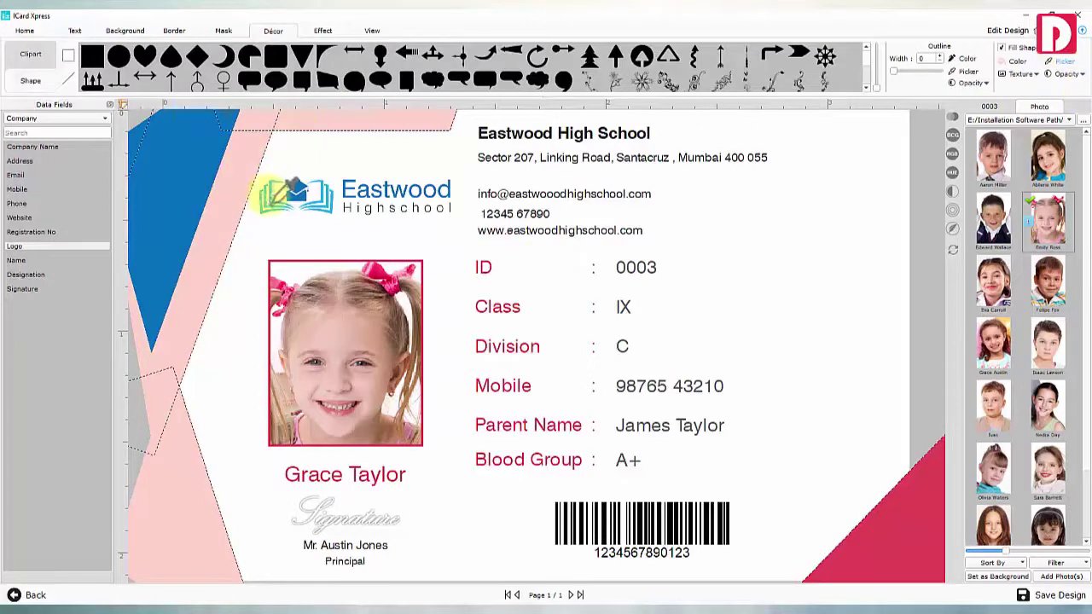
Try and remove a yellow texture, then set the blurred school building photo from School Photos as background
click(125, 30)
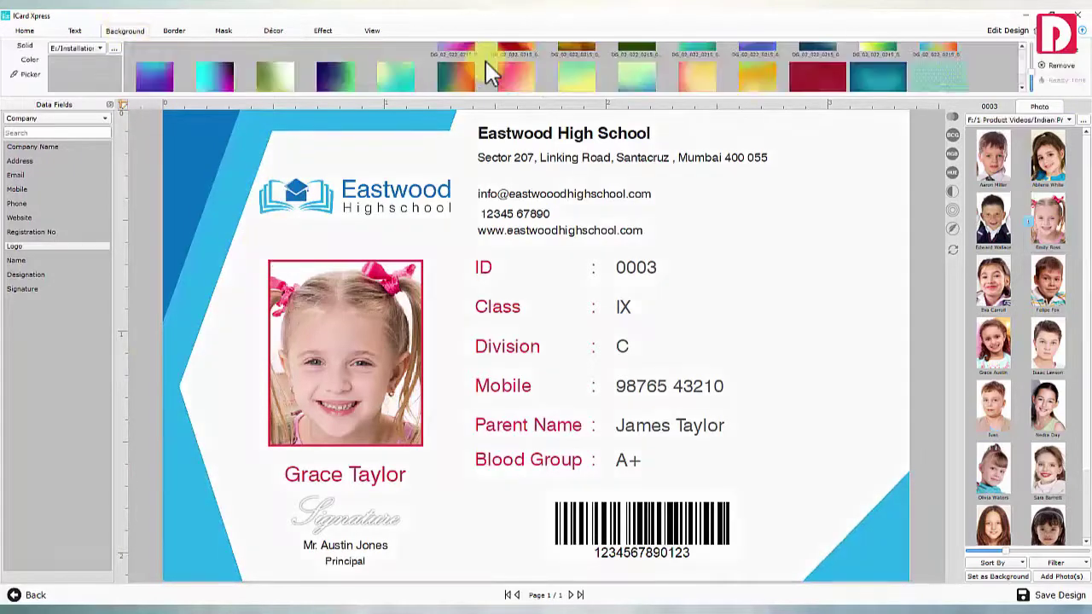
scroll(485, 61, down, 2)
click(824, 65)
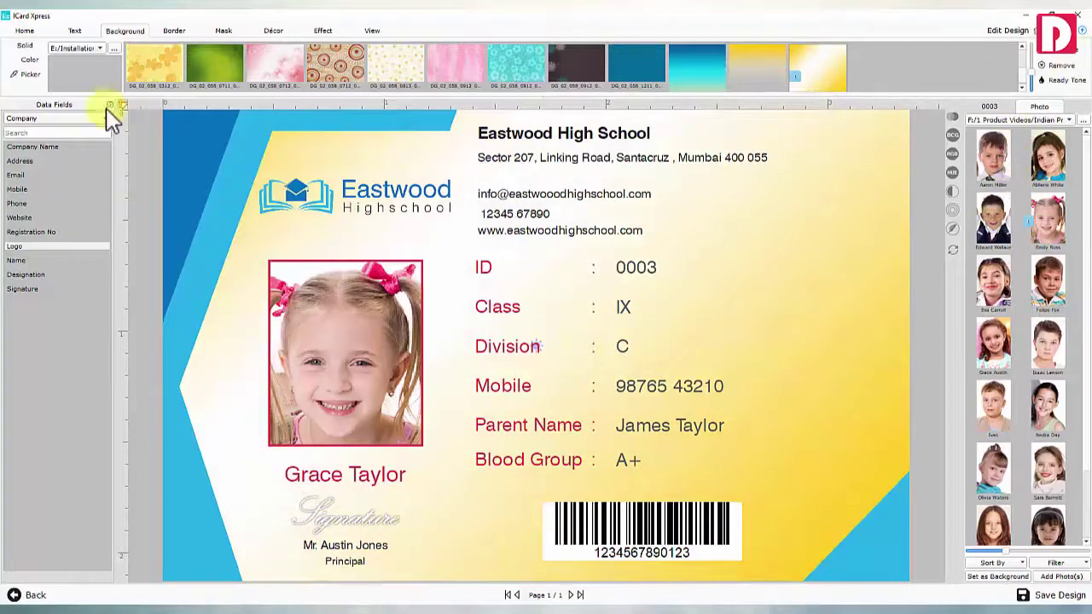
click(28, 74)
click(1008, 122)
click(1008, 133)
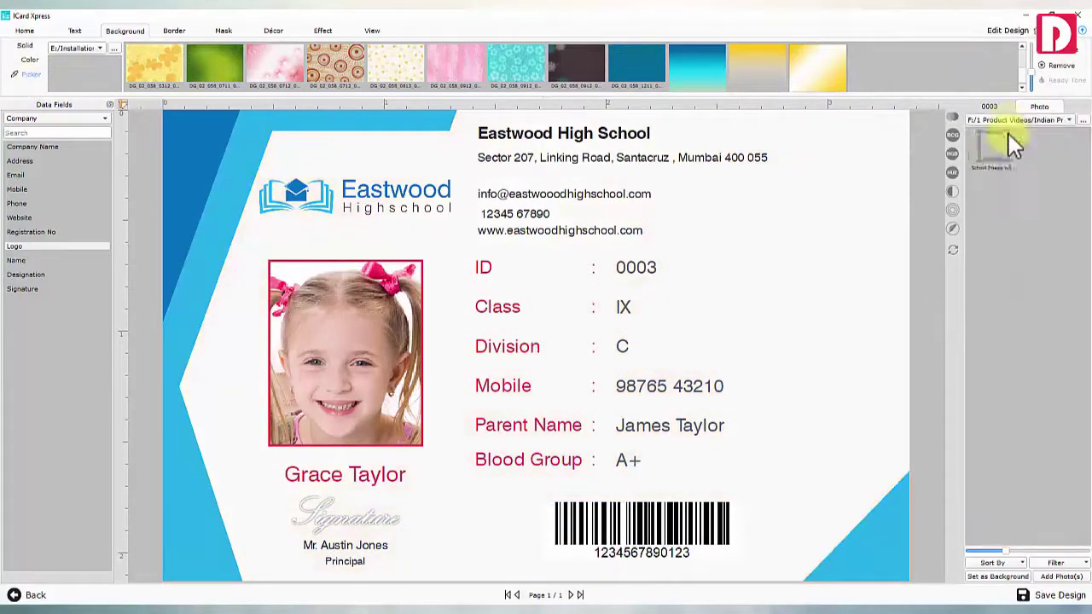
click(990, 577)
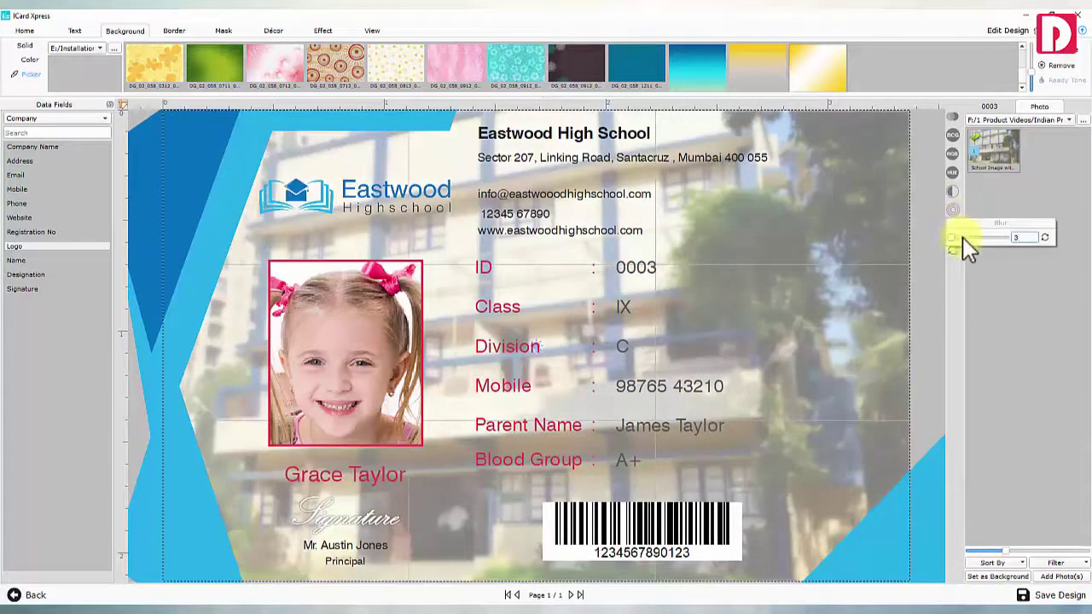
click(951, 208)
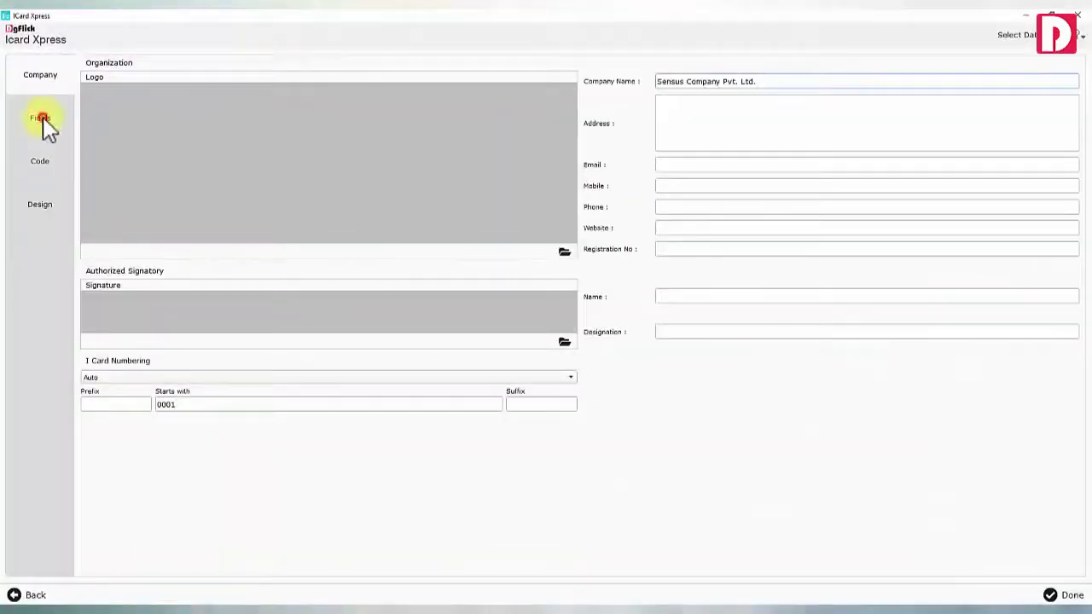
Rename the Type and Category captions to Designation and Department and save them
click(43, 119)
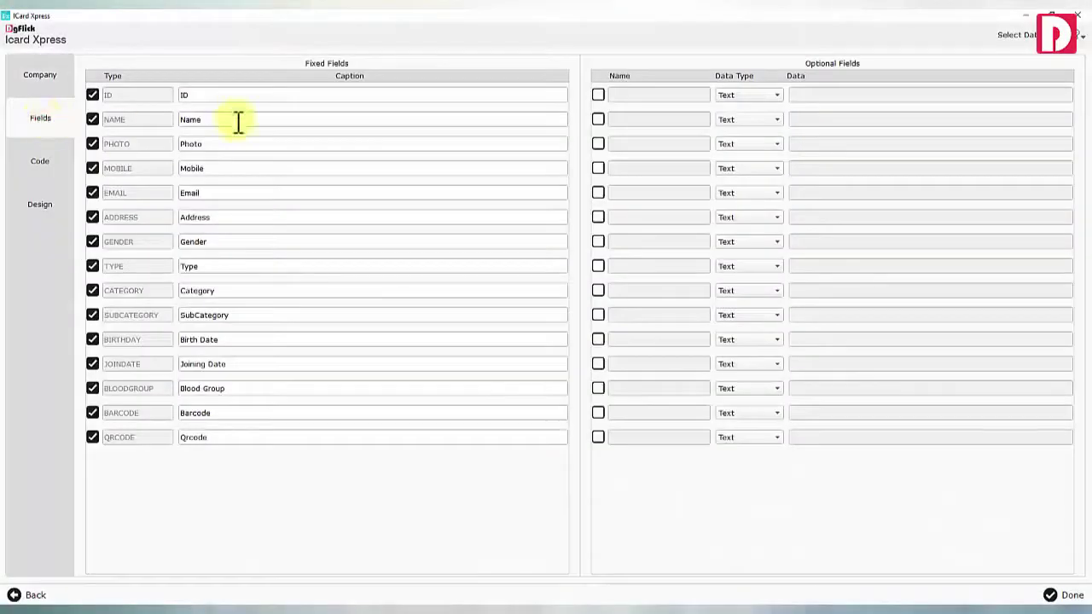
mouse_move(218, 266)
mouse_down()
mouse_move(187, 266)
mouse_move(176, 292)
mouse_up()
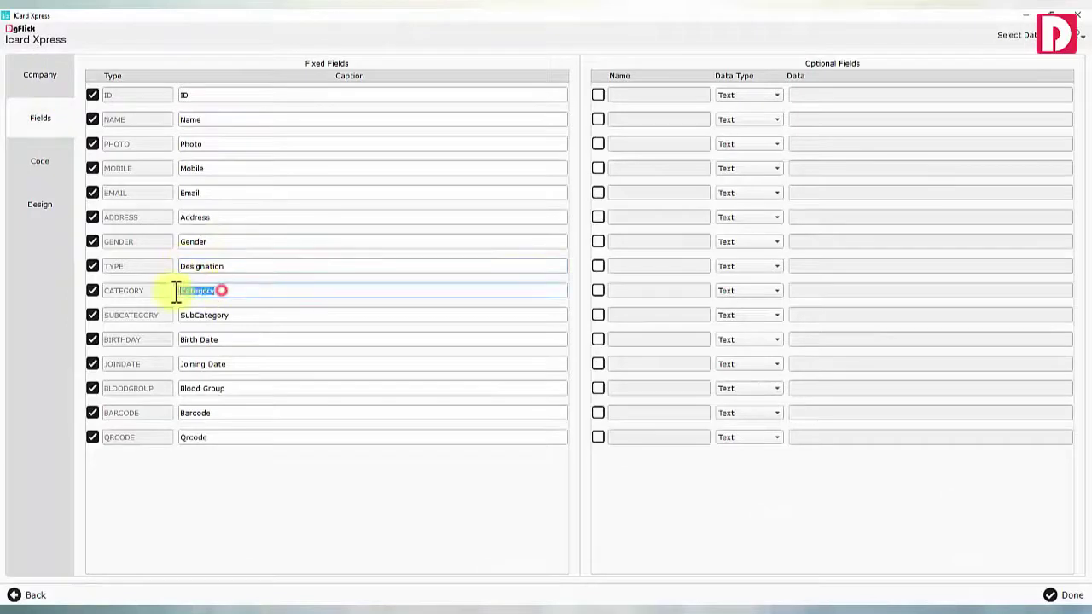
click(1048, 594)
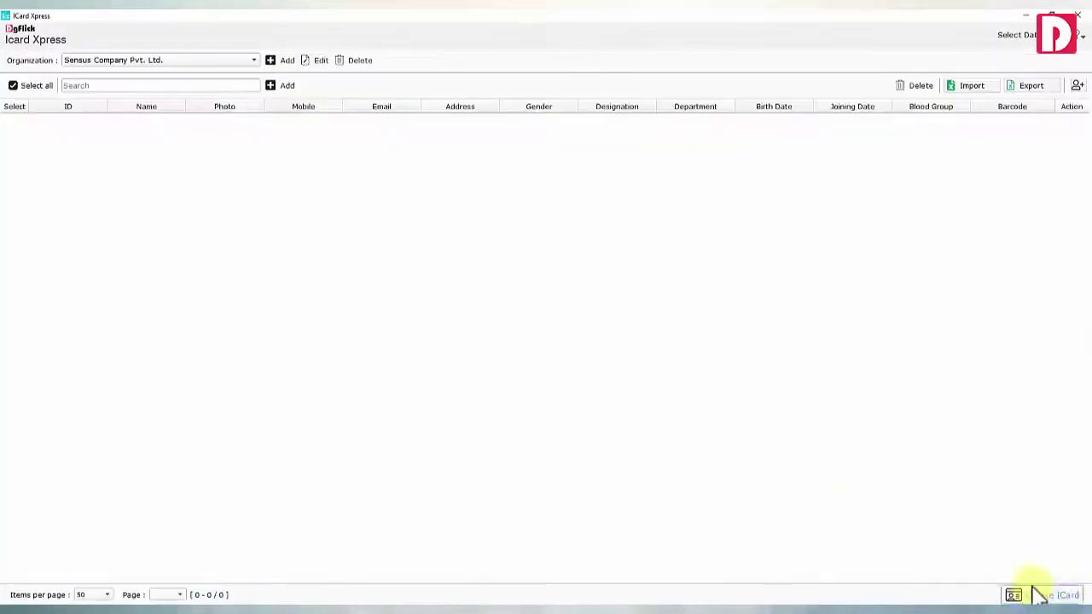
Add an organization, import Employees Data Sheet-2020-21, and switch back to Sensus Company Pvt. Ltd
click(286, 87)
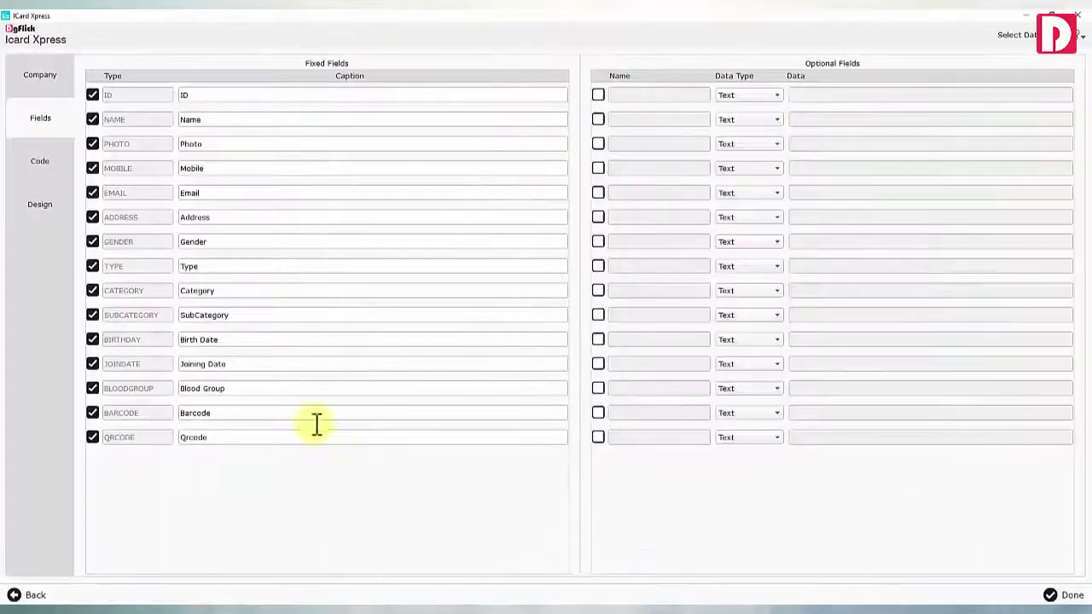
click(1037, 595)
click(970, 85)
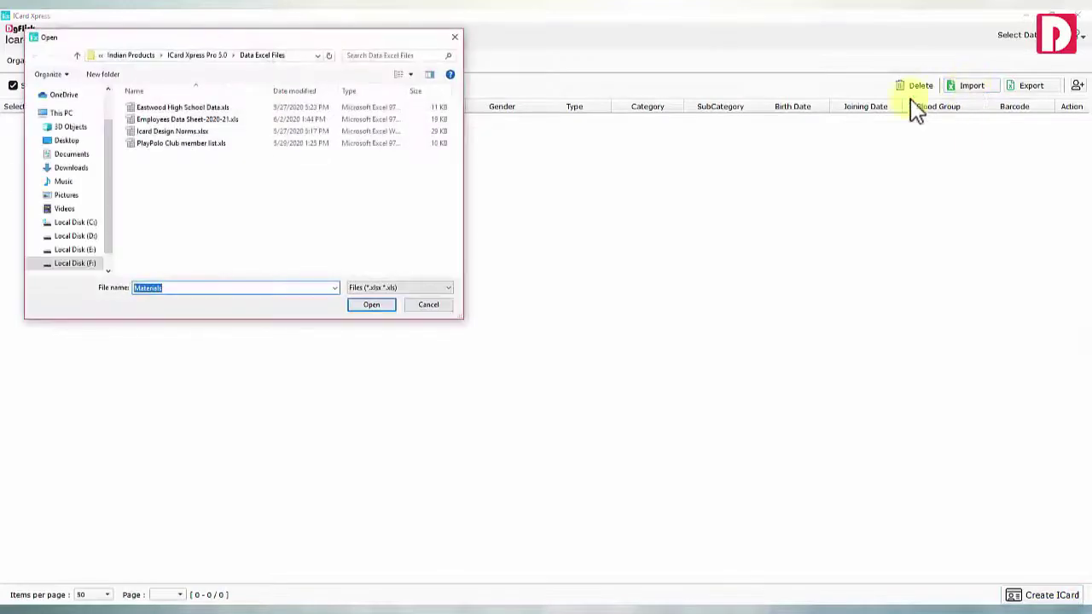
double_click(205, 130)
click(584, 322)
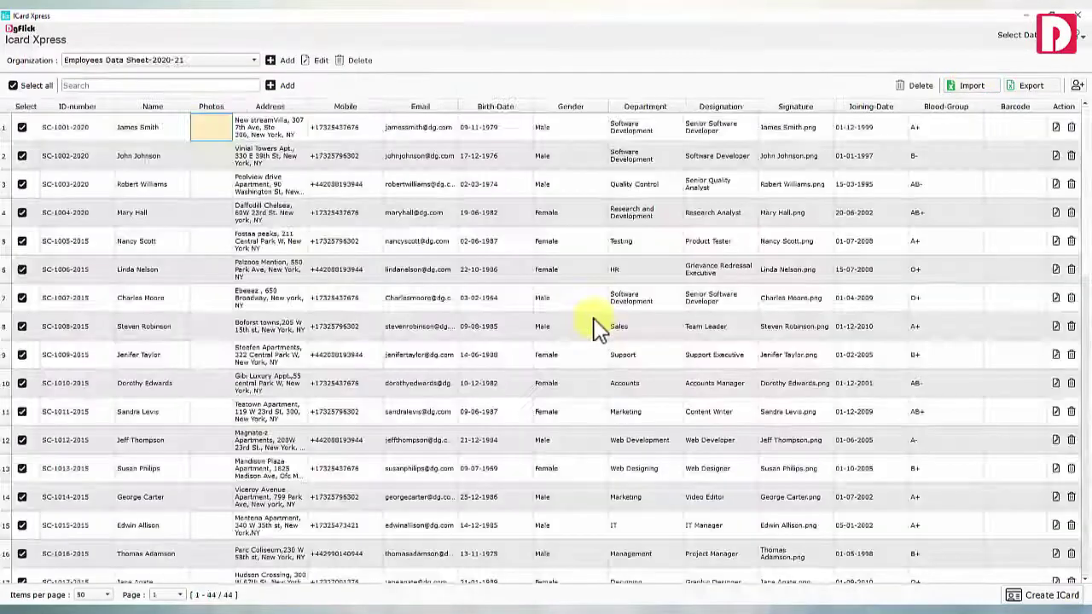
click(317, 59)
click(38, 119)
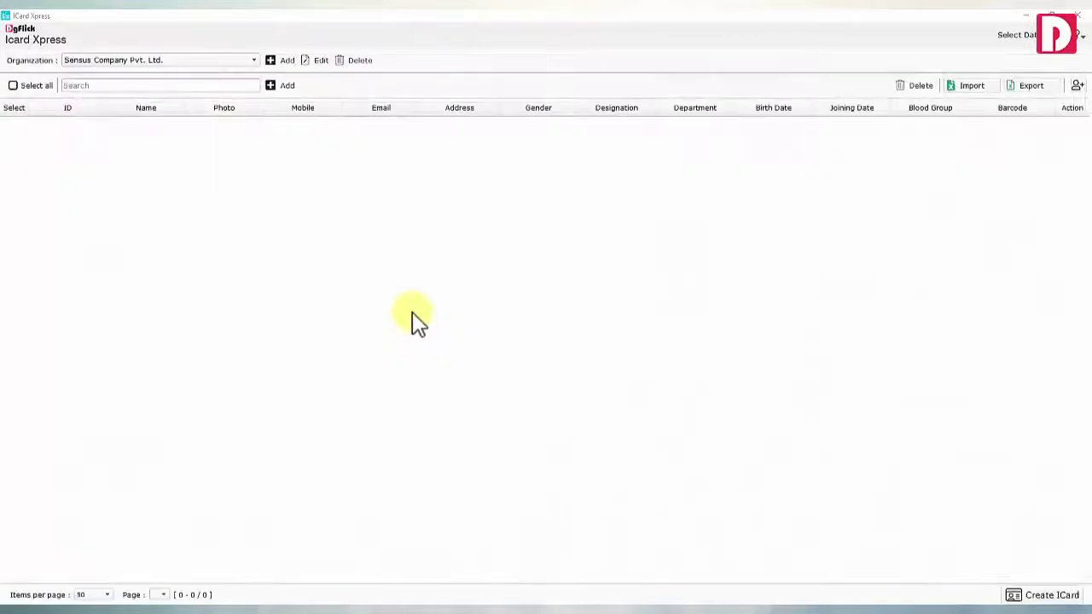
Start a new employee entry, enter the employee's e-mail, and keep the gender as Male
click(279, 86)
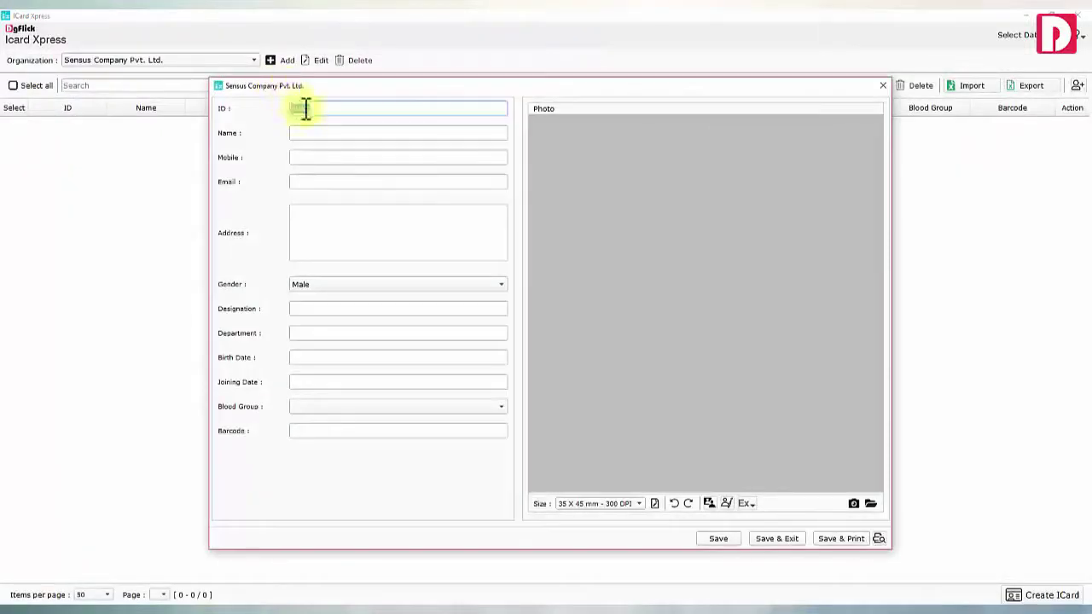
click(316, 181)
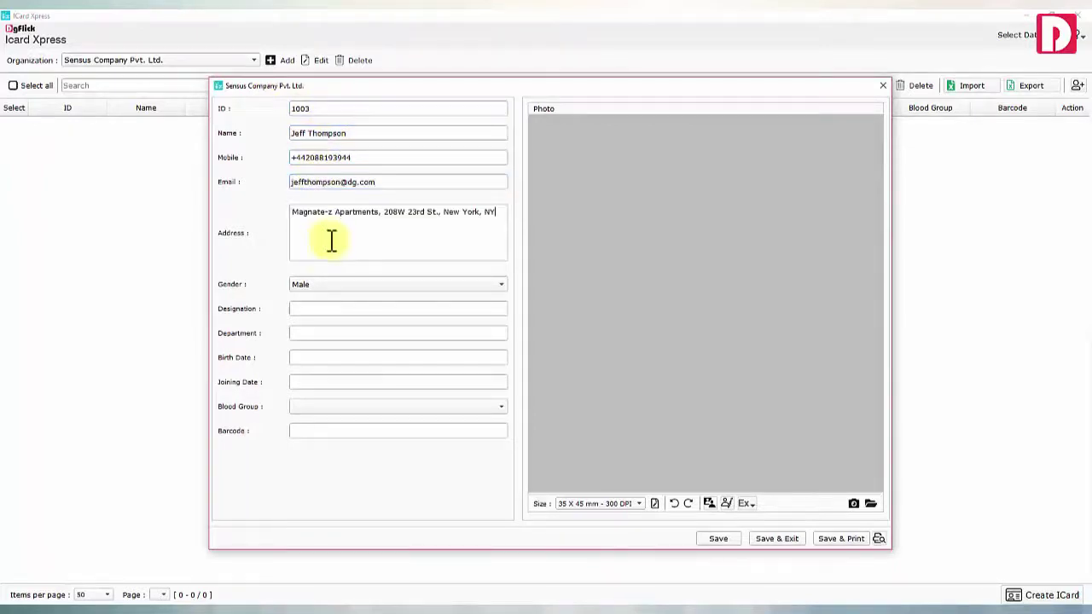
click(331, 284)
click(331, 293)
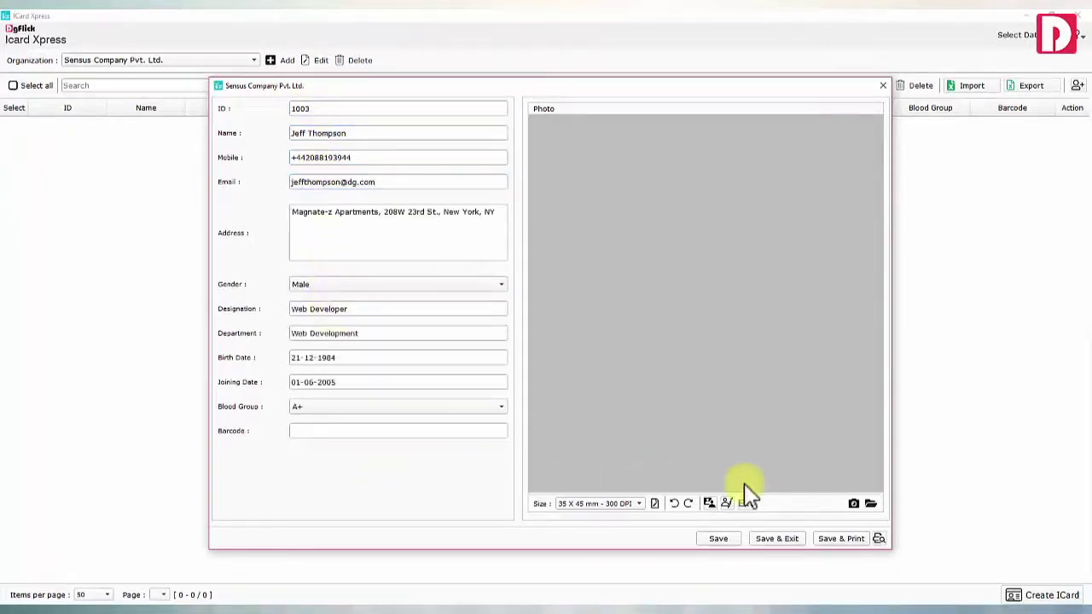
click(870, 503)
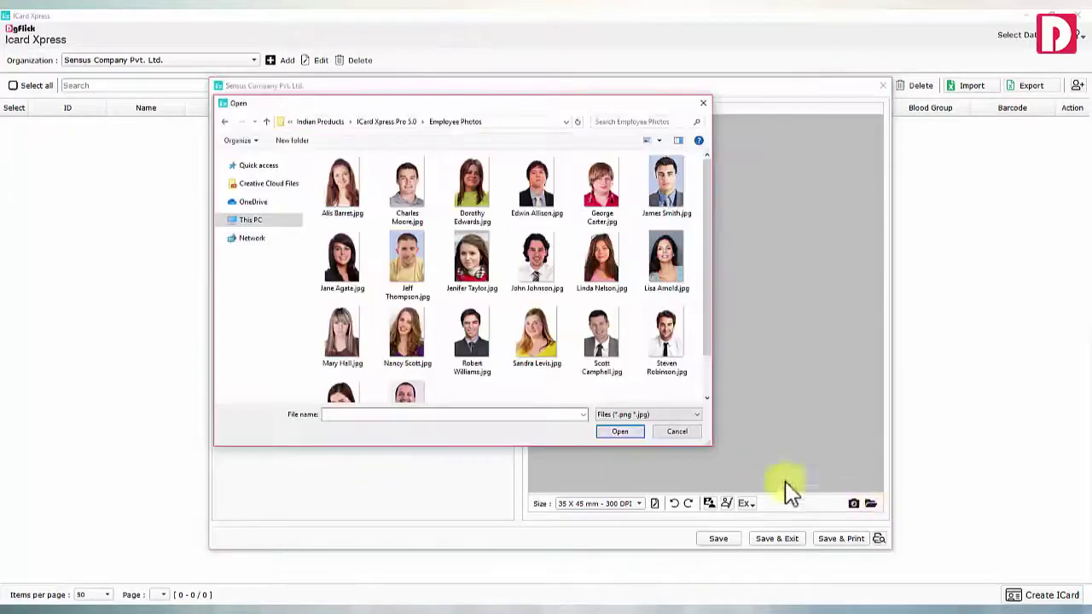
Load the employee's photo into the form and shift it to show the whole head
double_click(407, 260)
click(854, 504)
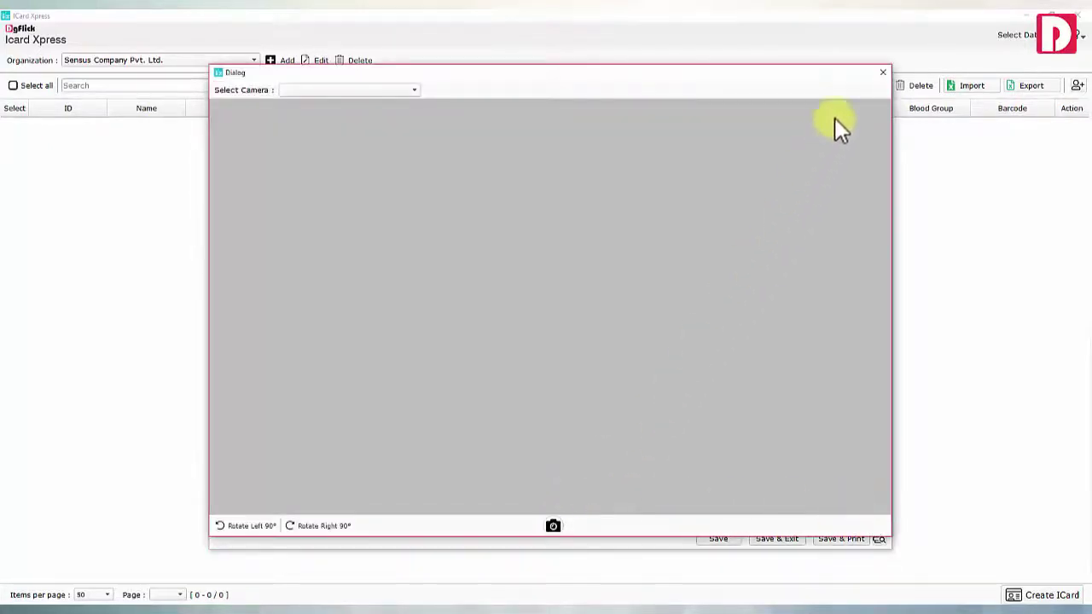
click(882, 72)
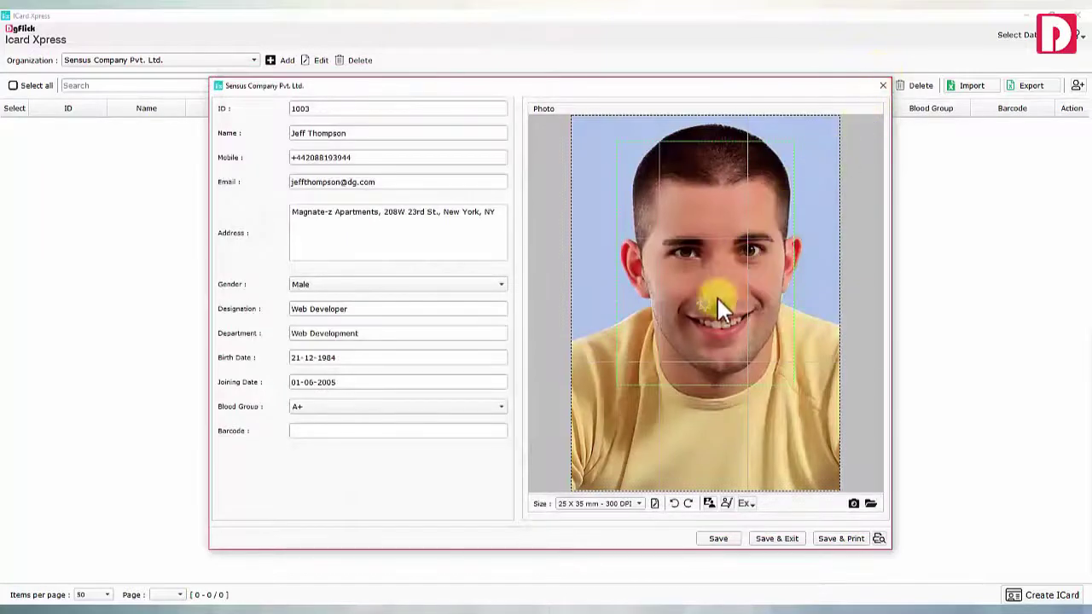
scroll(711, 301, up, 2)
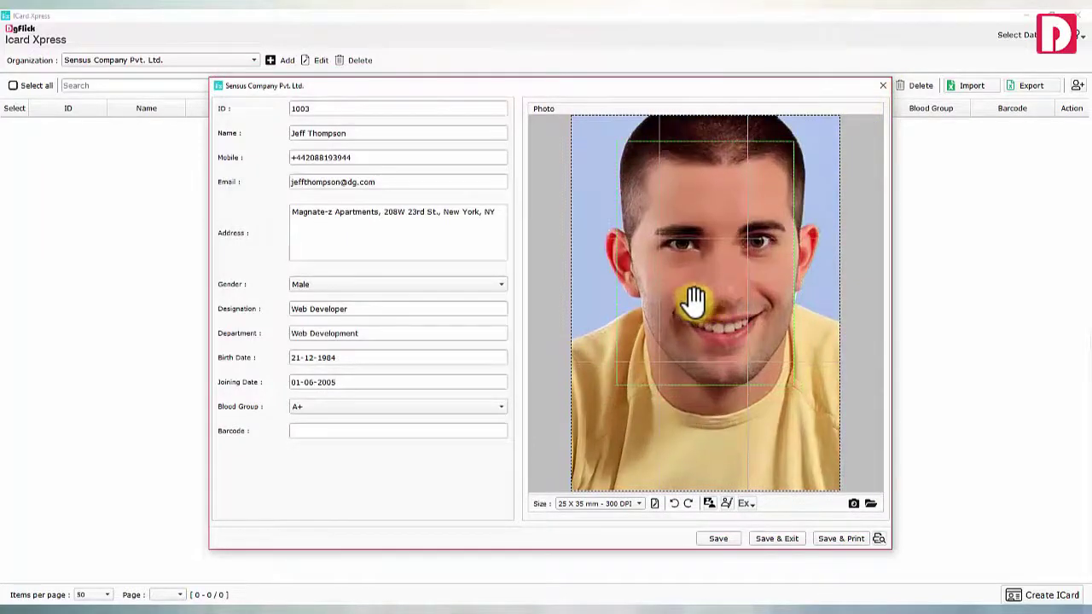
drag(692, 298, 679, 331)
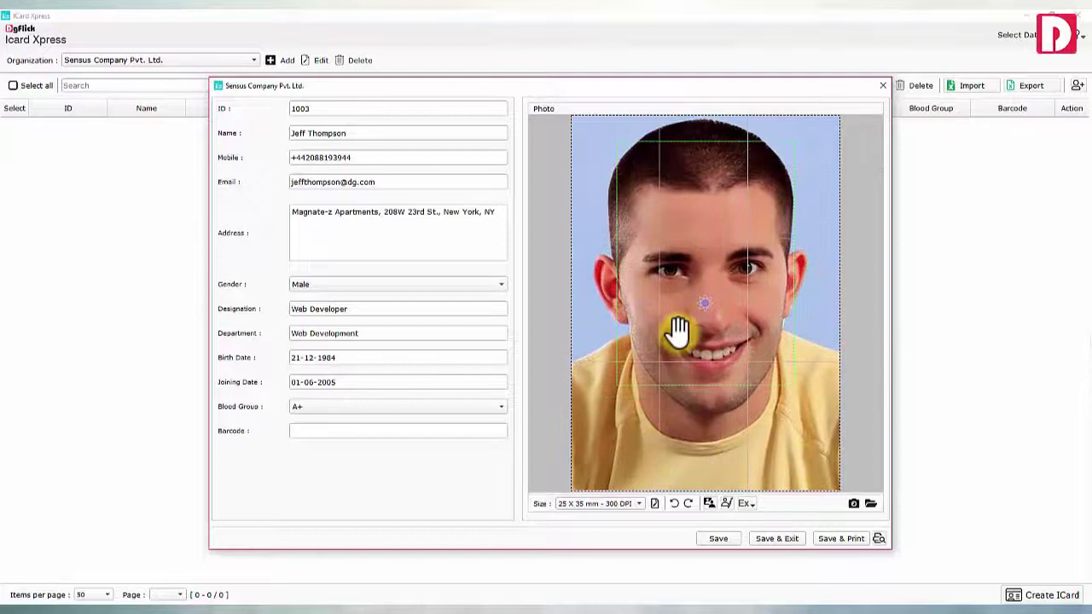
Apply the 35 x 45 mm, 300 DPI photo size and recentre the face in the crop
click(654, 503)
click(580, 286)
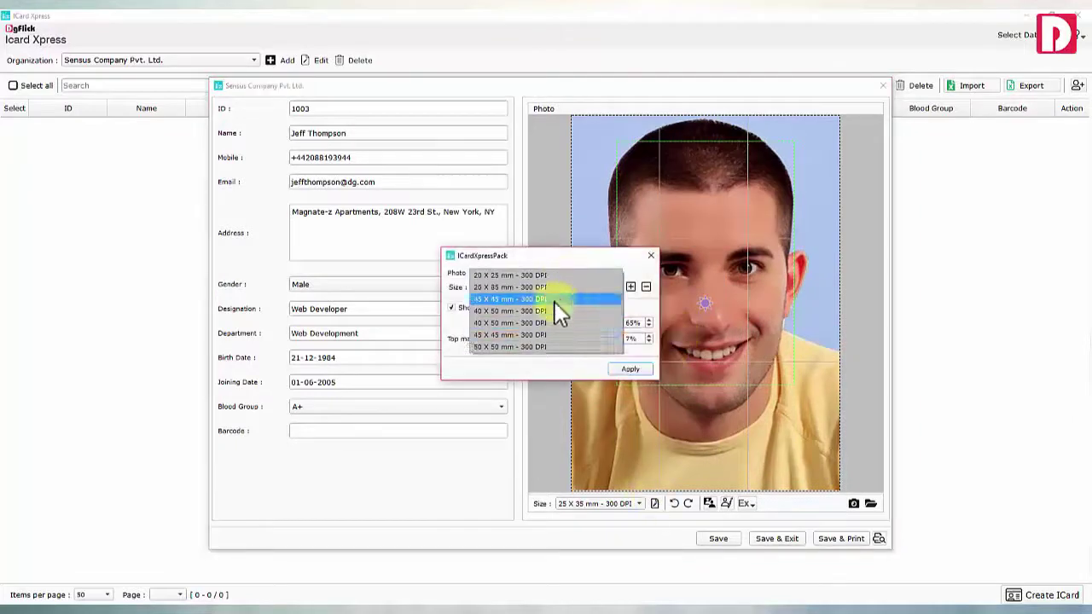
click(554, 302)
click(630, 287)
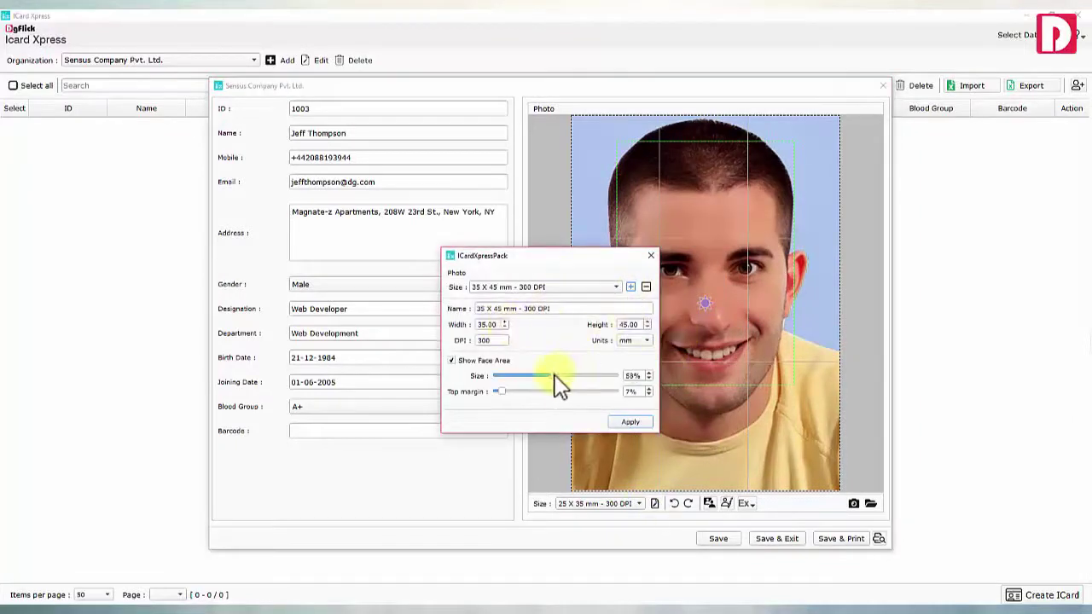
click(635, 424)
drag(702, 300, 689, 296)
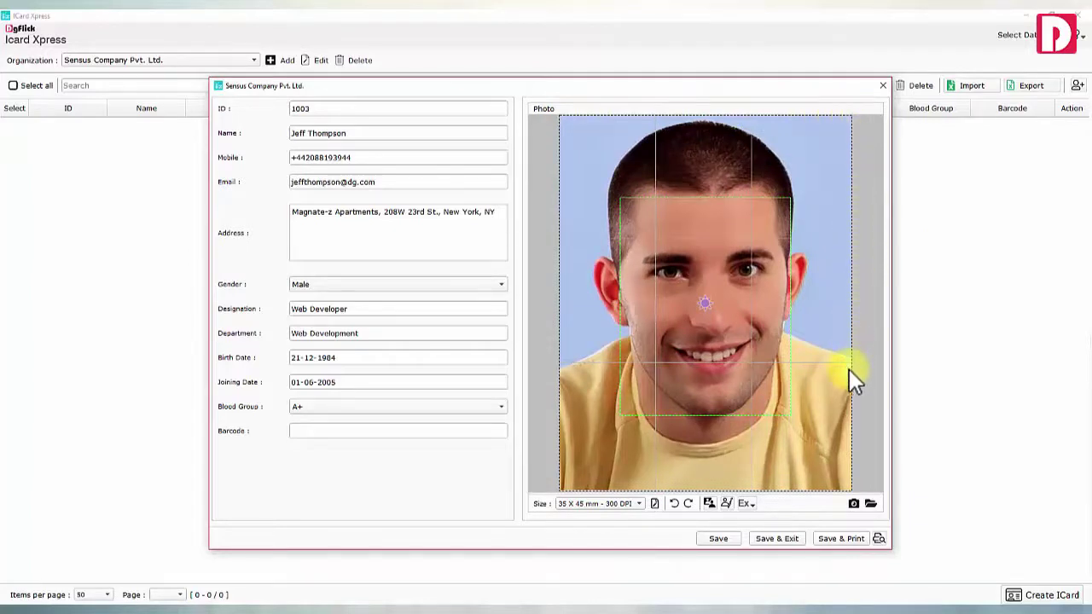
Apply the Beautify Whitening preset and open the photo in Edit Xpress's adjustment panels
click(747, 504)
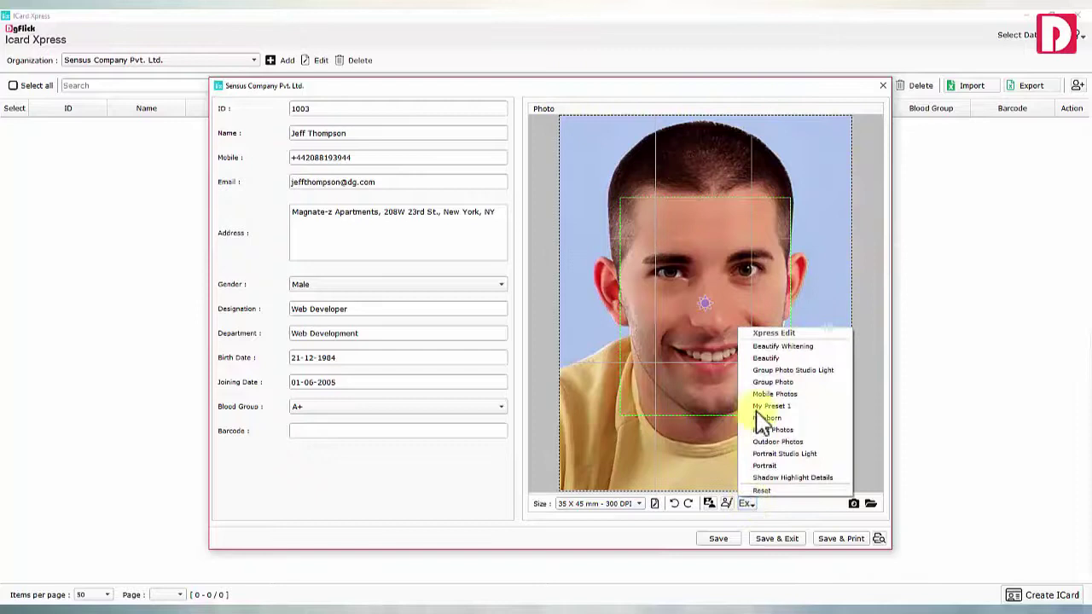
click(762, 346)
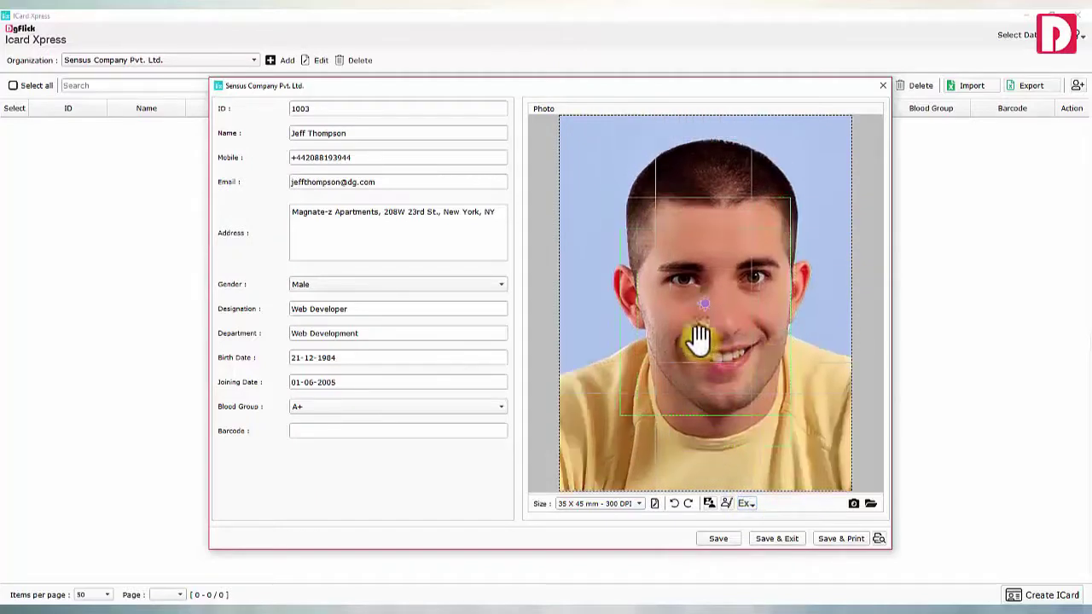
click(728, 505)
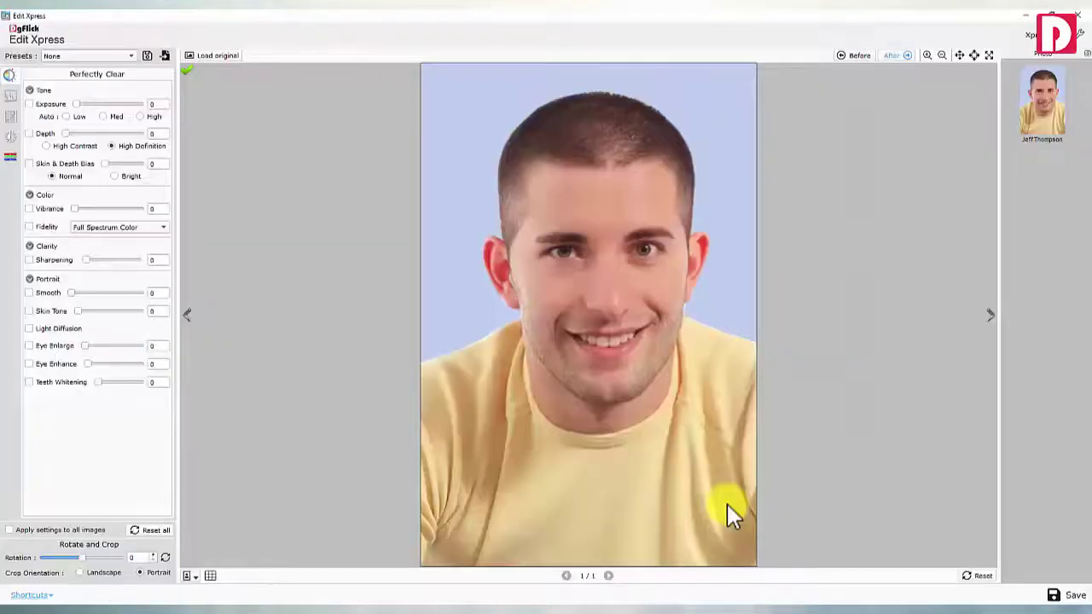
click(10, 96)
click(10, 118)
click(11, 138)
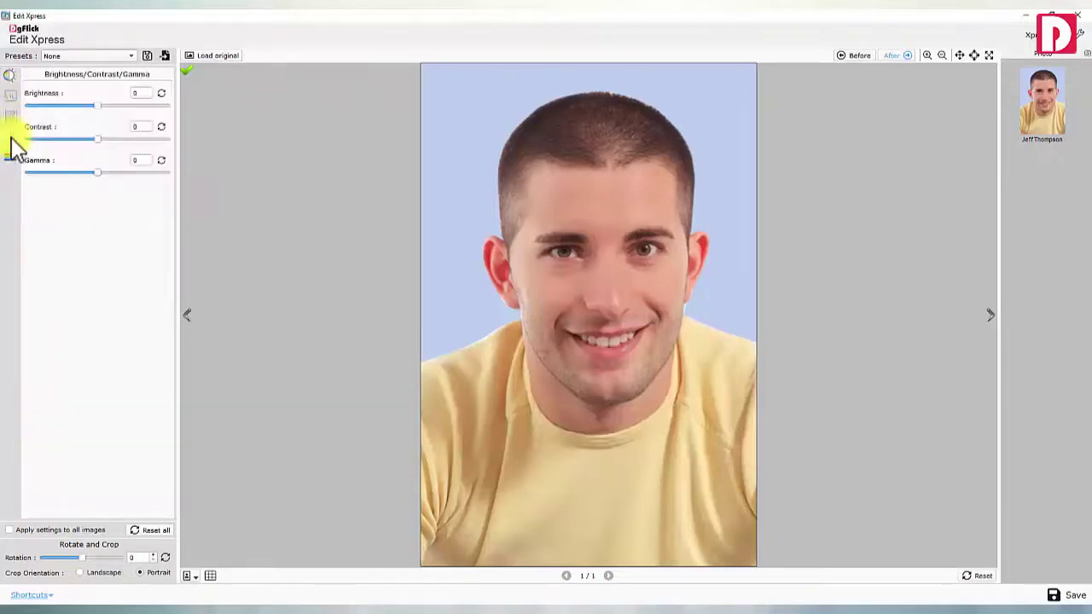
click(11, 159)
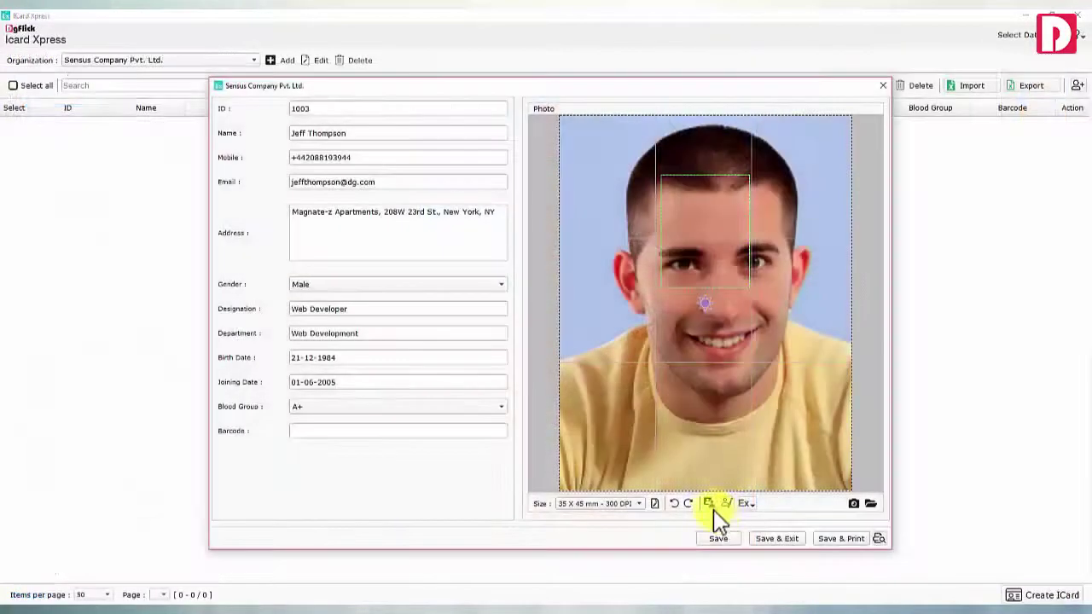
Replace the blue background with light blue using Tolerance 86 and Feather 4
click(707, 507)
click(458, 205)
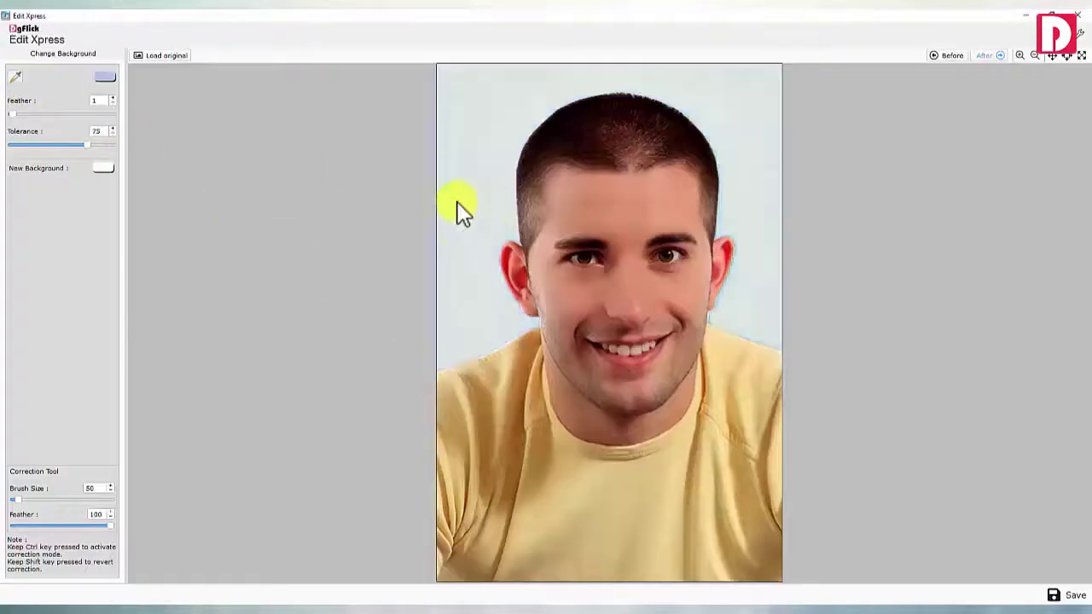
drag(90, 144, 98, 144)
drag(11, 114, 19, 113)
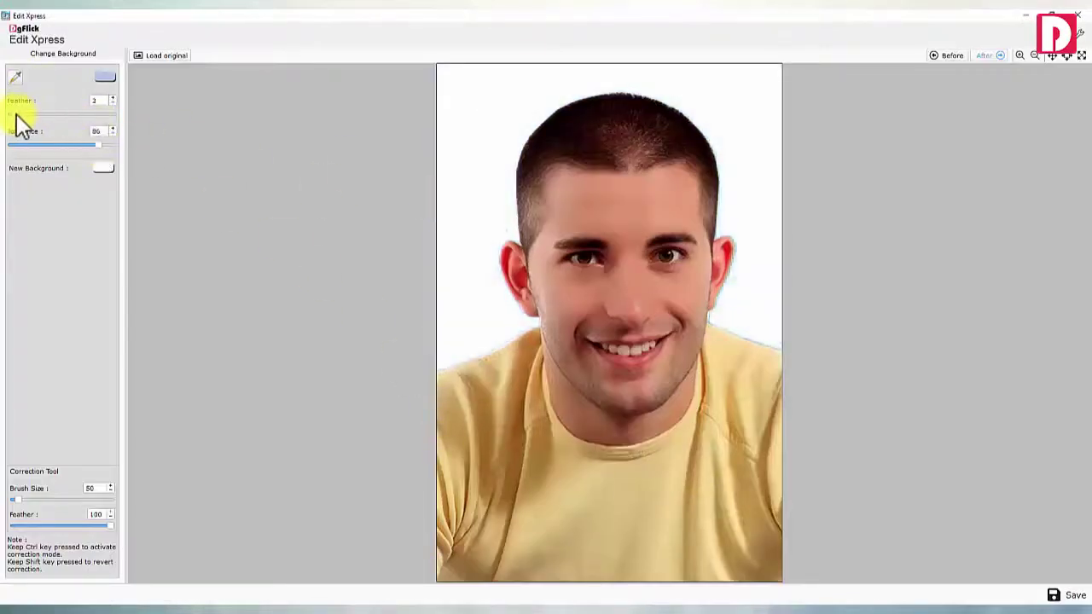
click(103, 168)
click(607, 414)
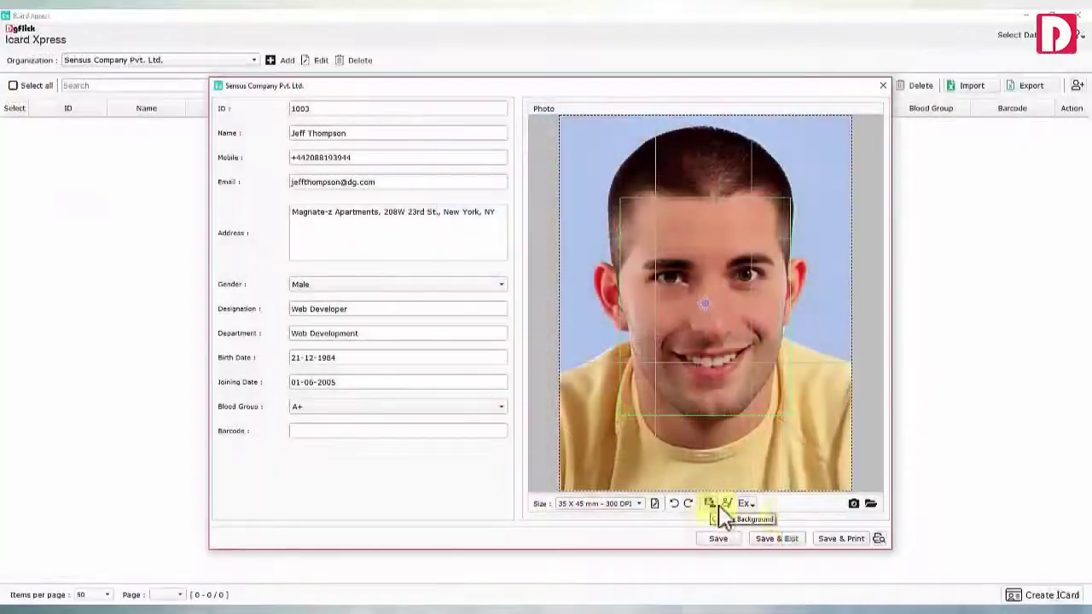
Check the camera capture window and the photo effects list, leaving the photo unchanged
click(853, 504)
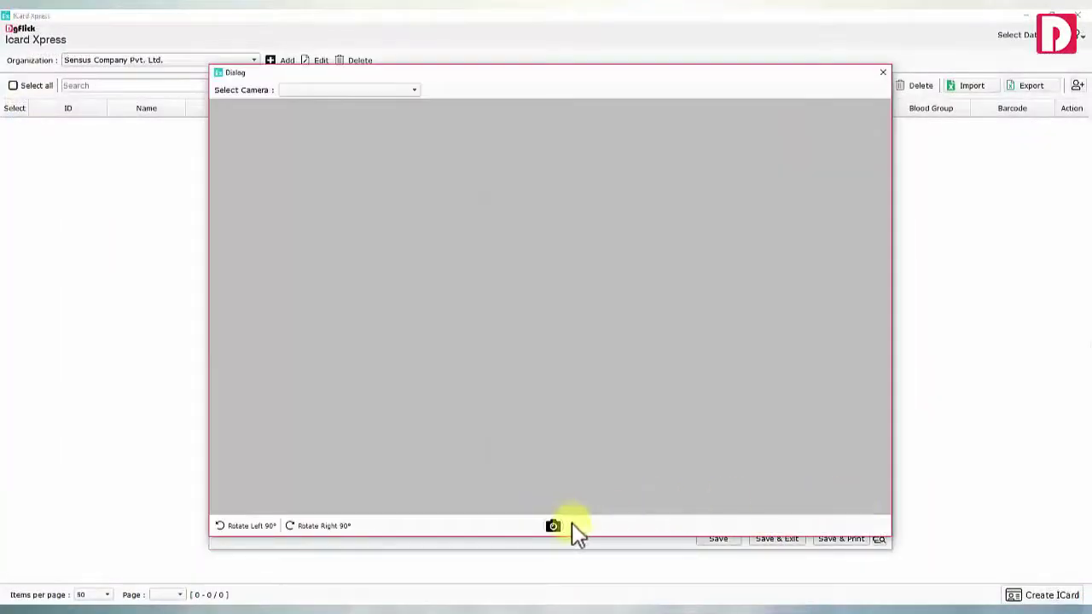
click(883, 73)
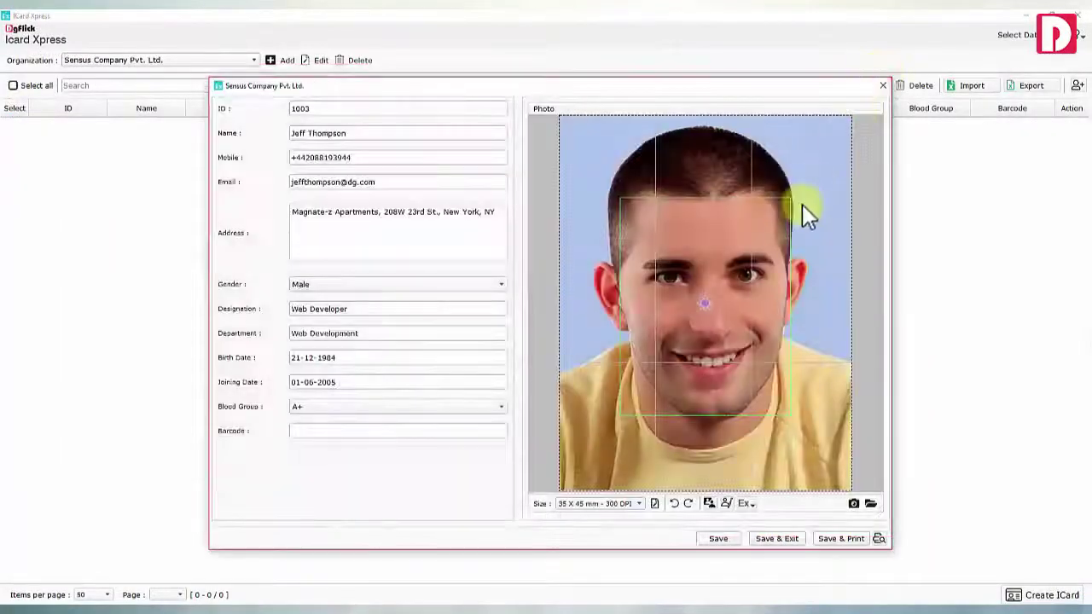
click(747, 505)
click(747, 505)
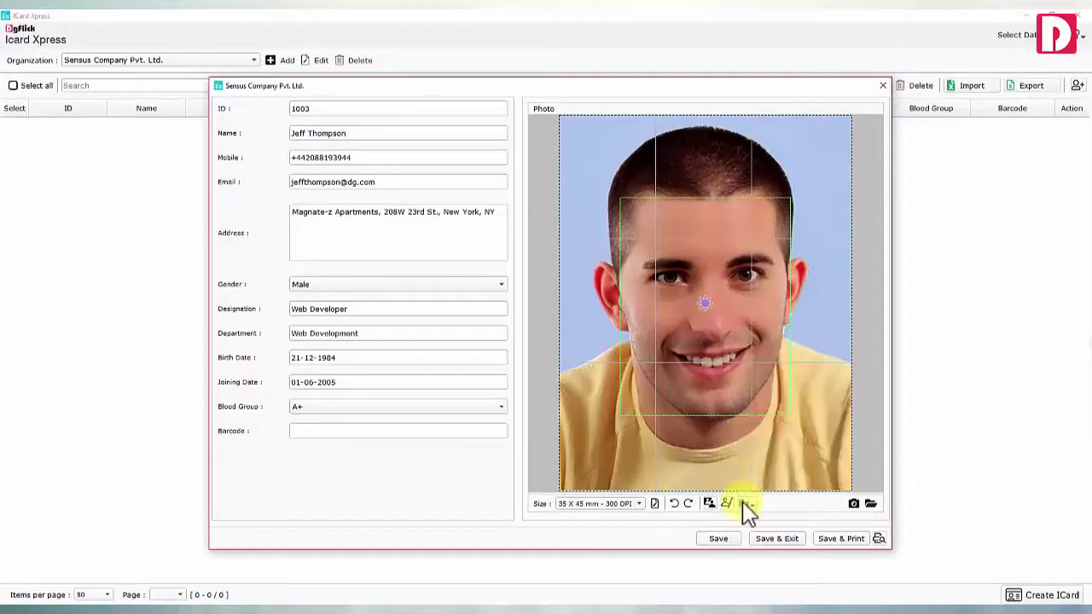
Save the employee record, close the form, and bring up the ID card print preview
click(720, 538)
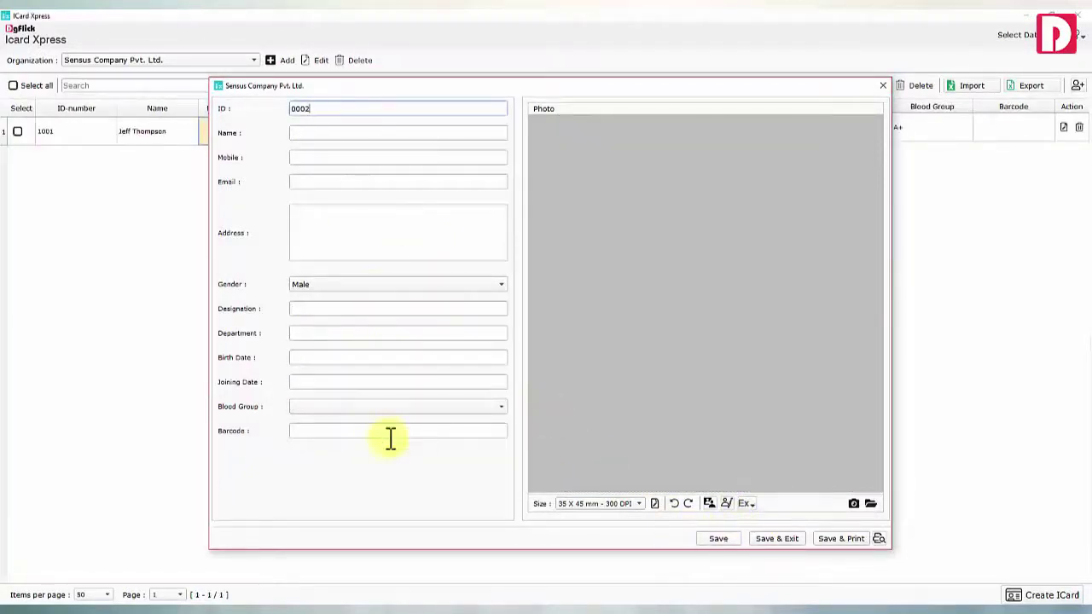
click(767, 541)
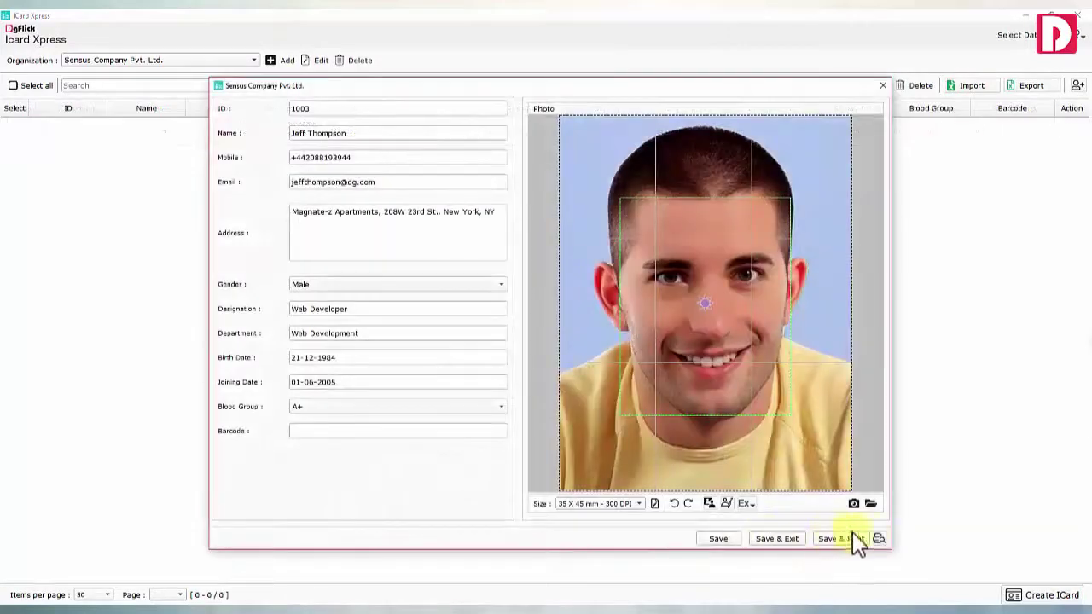
click(881, 539)
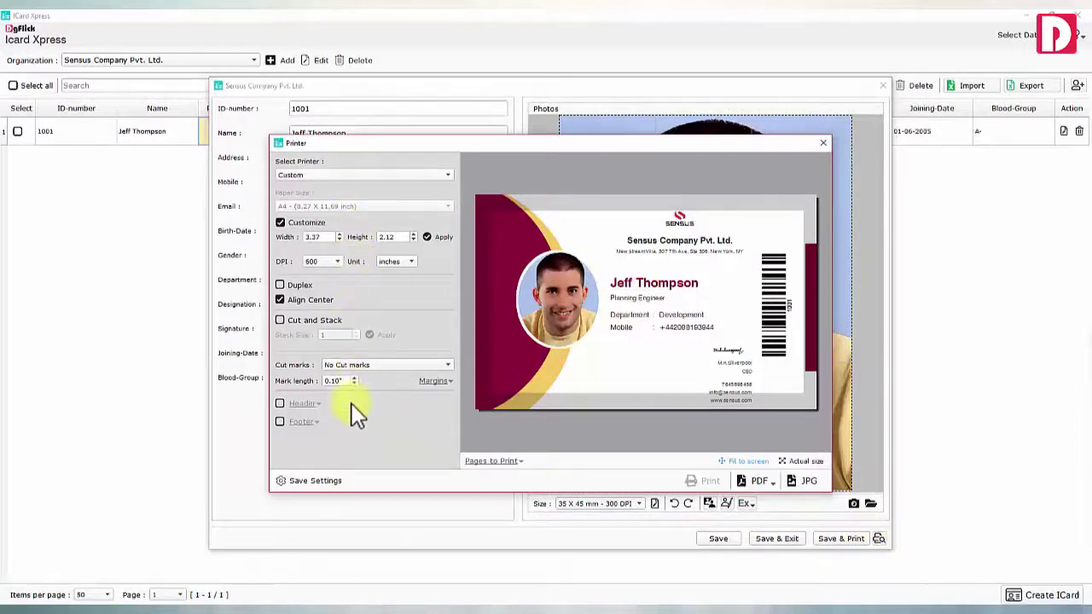
Export the Sensus Company ID card as a flattened PDF
click(766, 483)
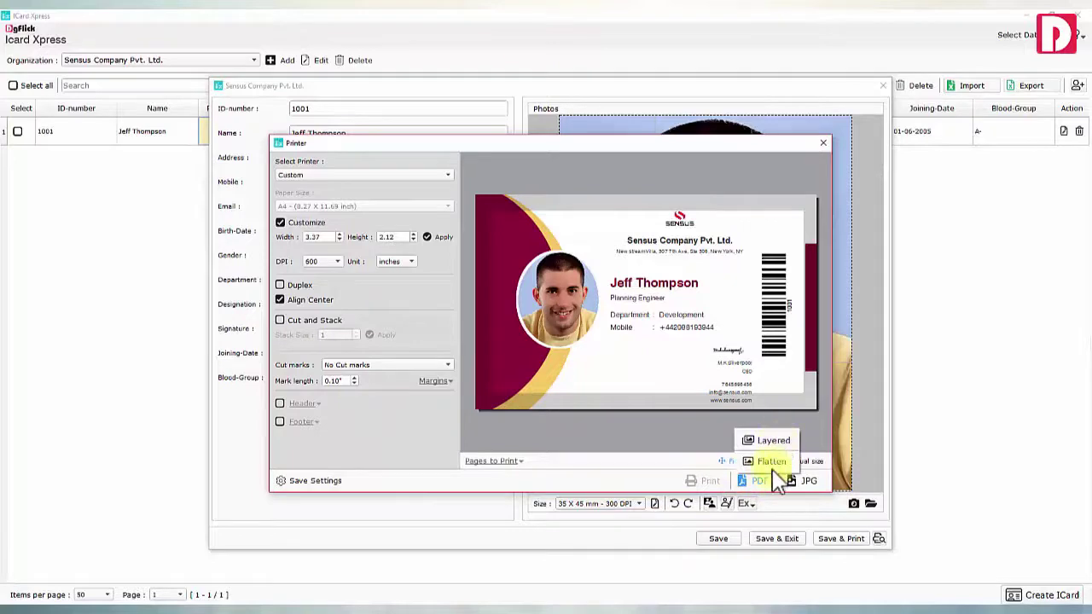
click(770, 483)
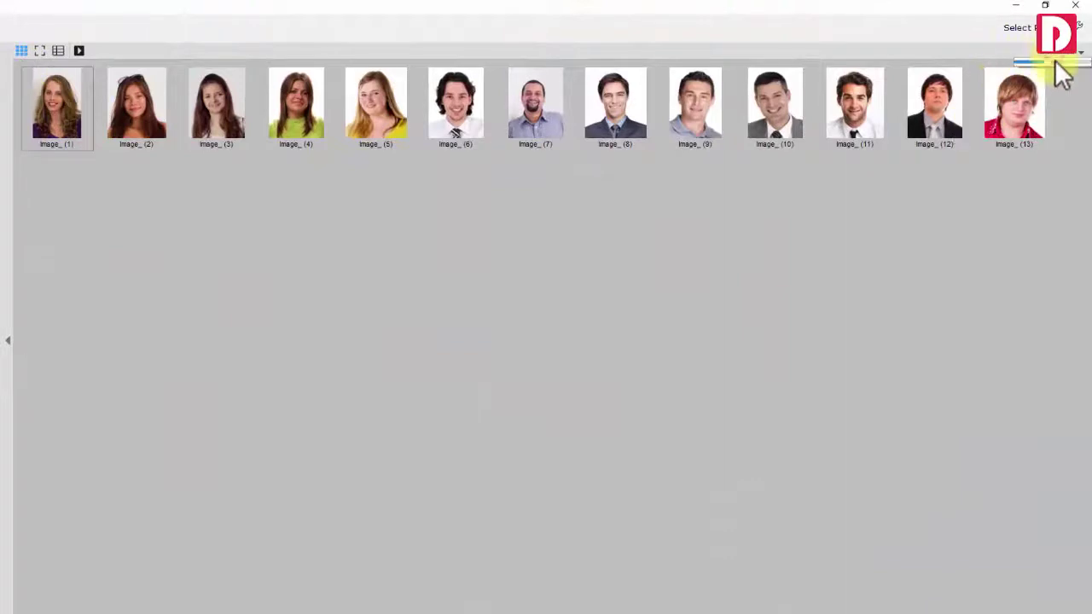
Enlarge thumbnails, browse photos in list and full-size views, then return to the grid
drag(1054, 59, 1079, 55)
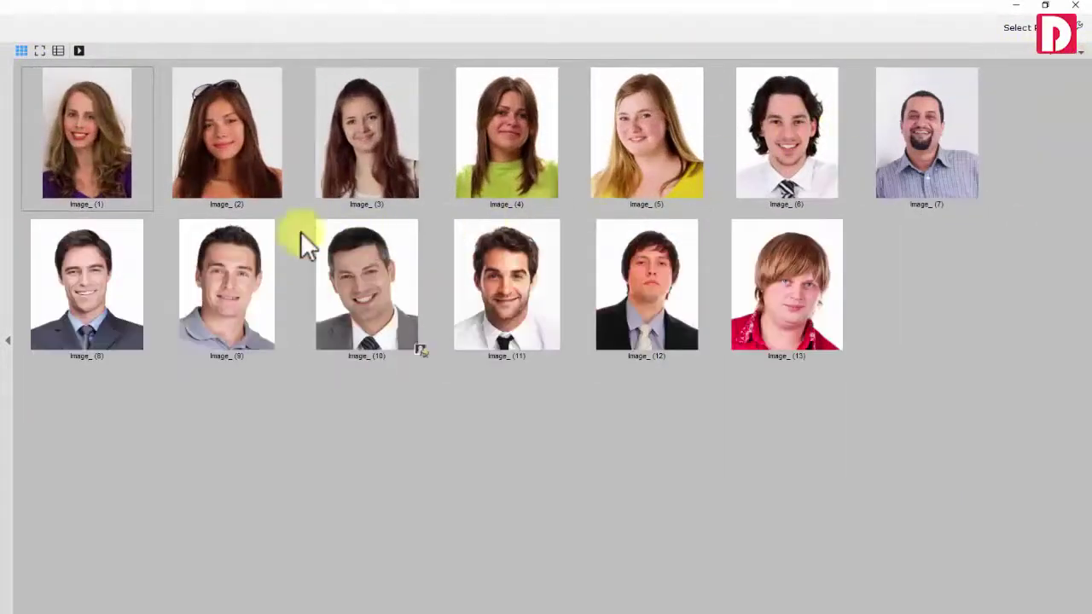
click(58, 50)
scroll(66, 191, down, 5)
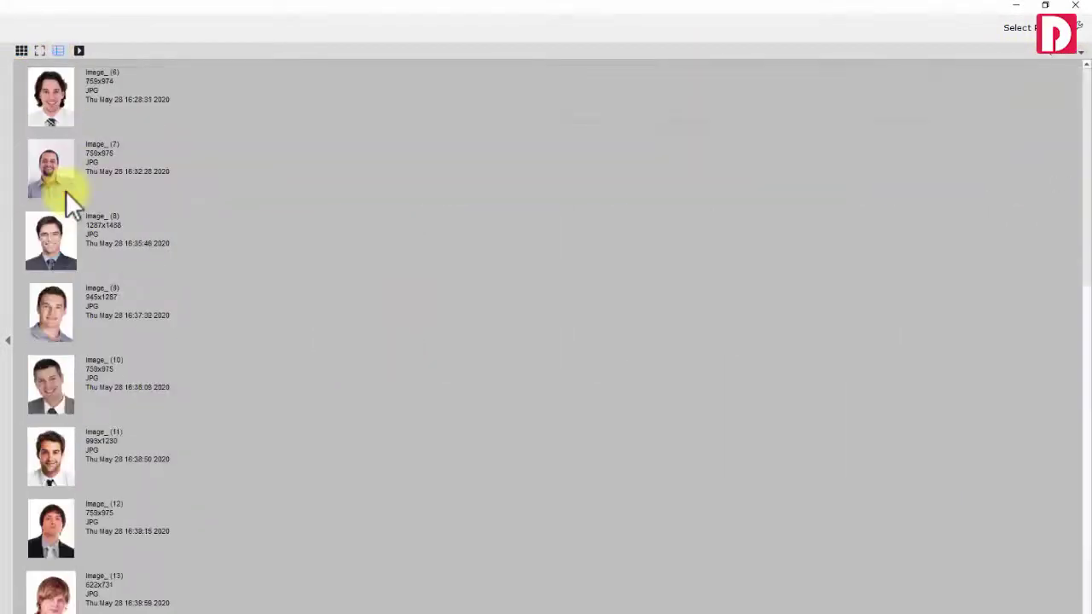
scroll(68, 154, up, 5)
click(36, 52)
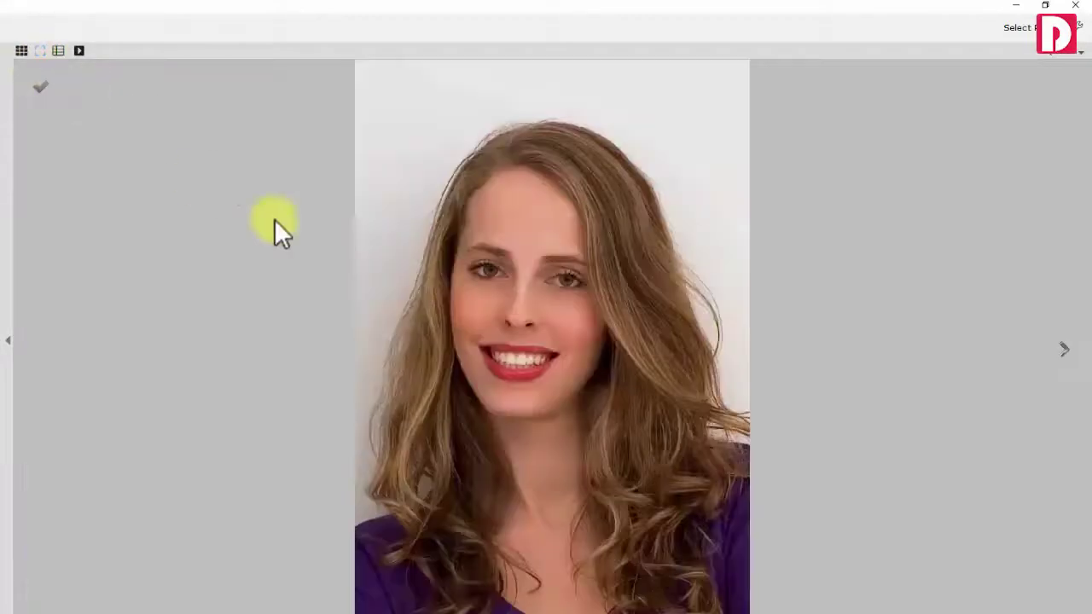
click(1065, 351)
click(1065, 350)
click(21, 50)
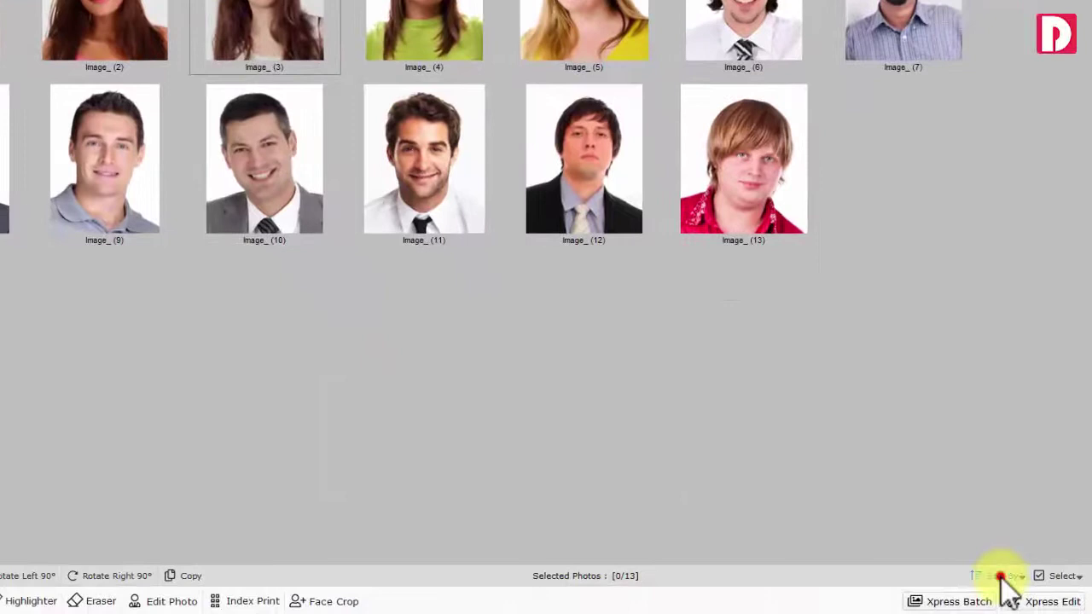
Select all 13 photos, with Image_ (13) current, and bring up Resize
click(1003, 577)
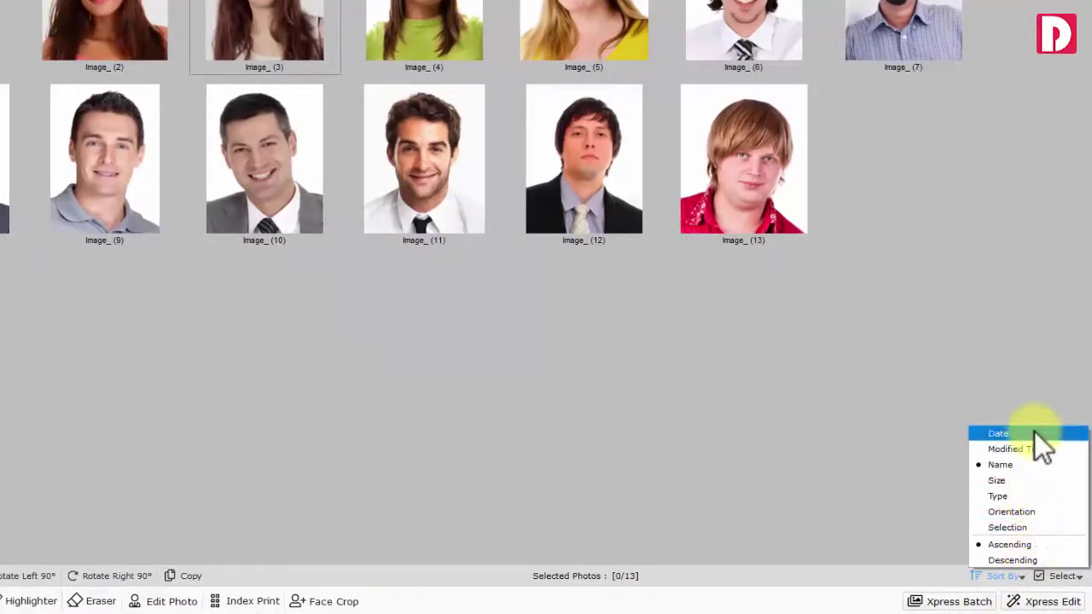
click(1016, 575)
click(1065, 577)
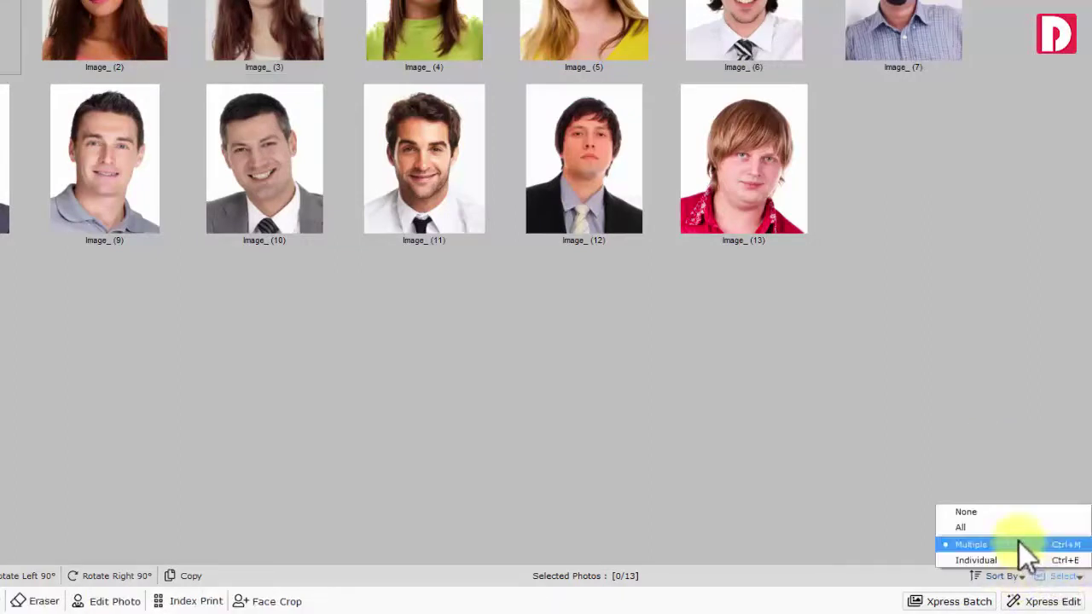
click(997, 530)
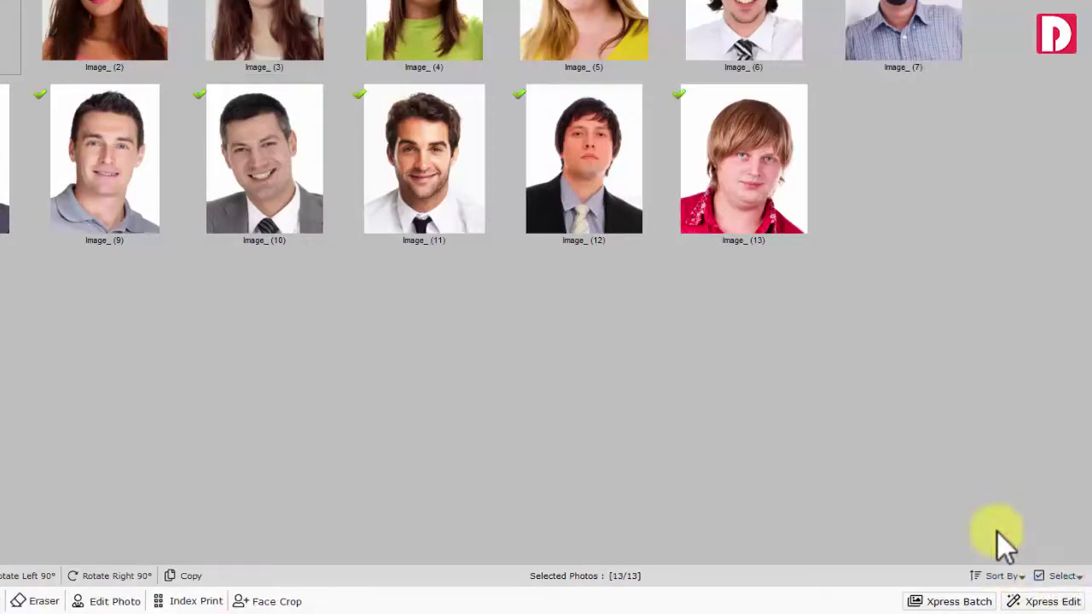
click(748, 187)
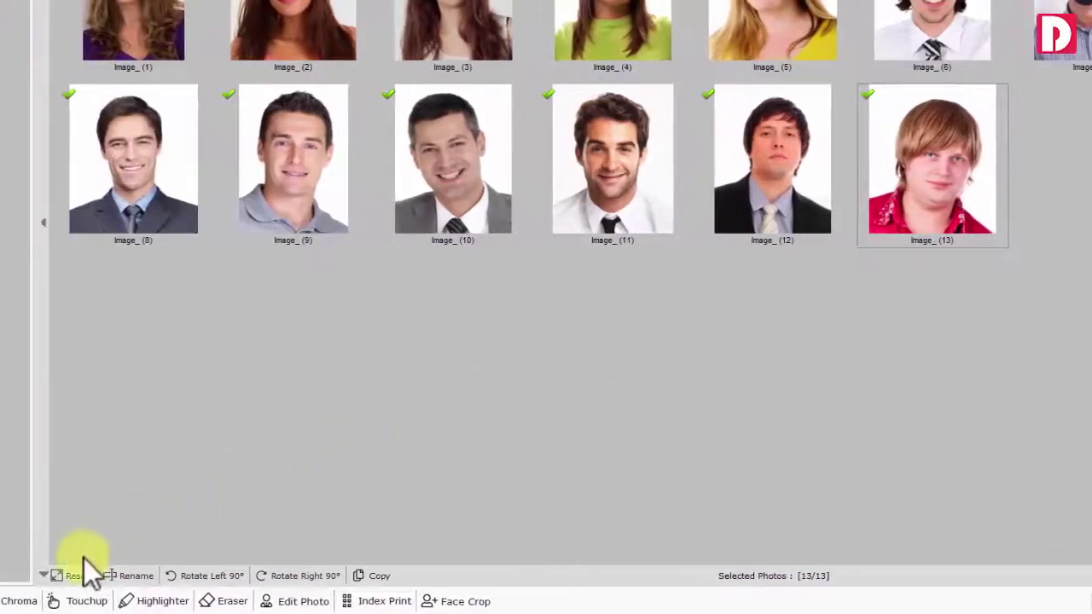
click(83, 577)
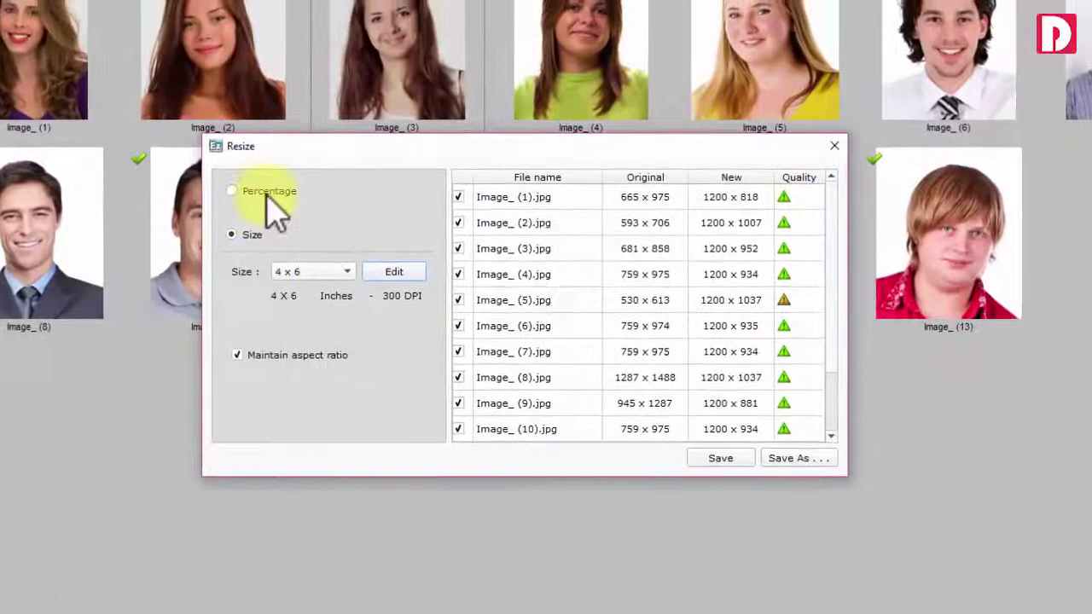
Try 100% percentage scaling, then set the fixed 4 x 6 inch print size
click(323, 134)
click(343, 156)
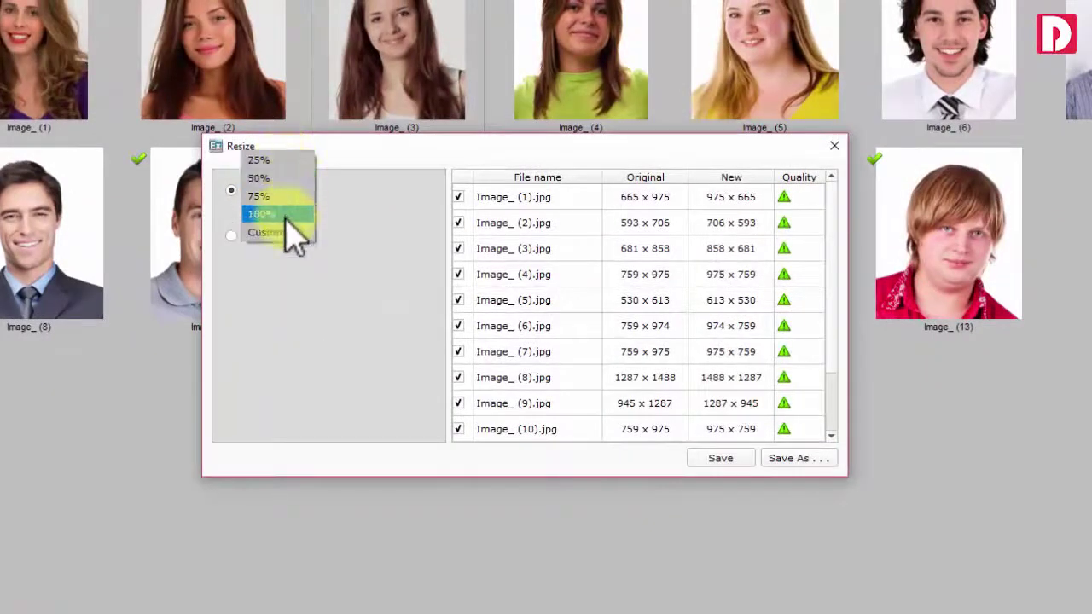
click(248, 213)
click(245, 233)
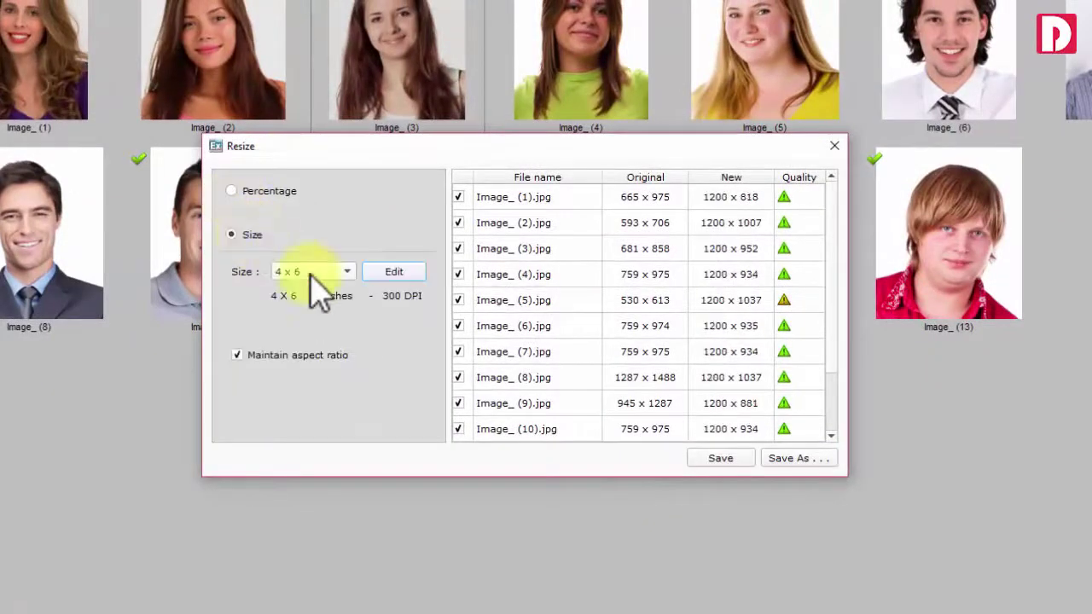
click(313, 273)
click(328, 273)
click(254, 358)
View the Size Presets list, then close it and the Resize dialog
click(388, 271)
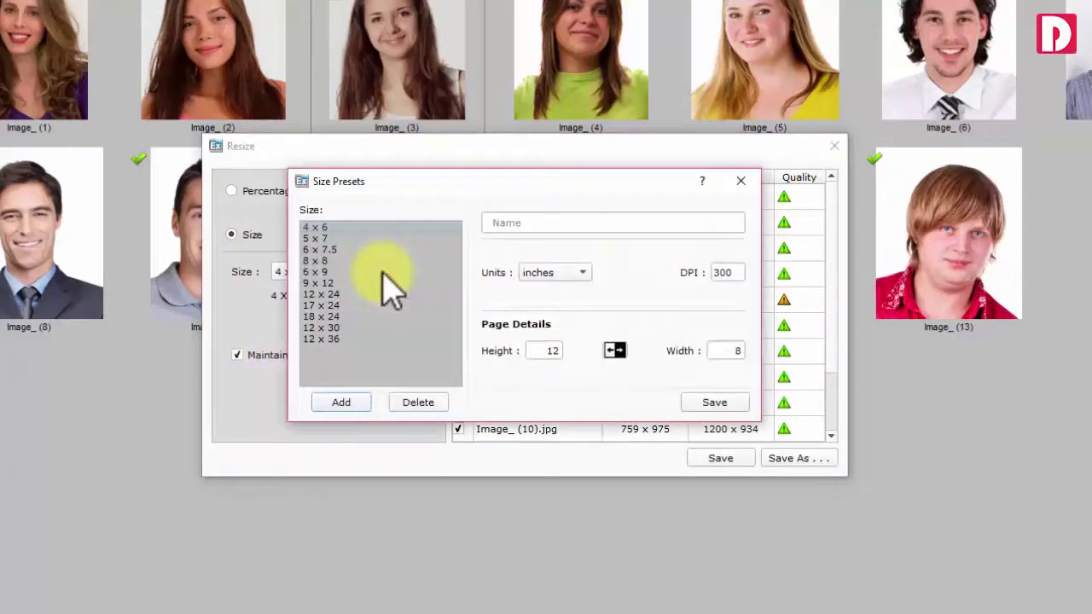
click(514, 223)
click(740, 183)
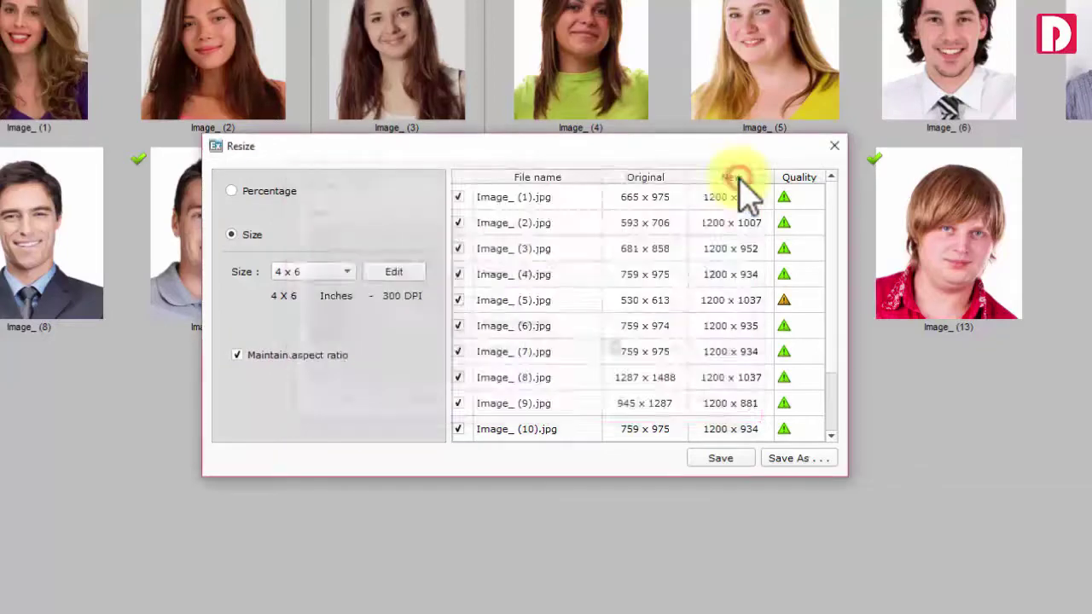
click(834, 146)
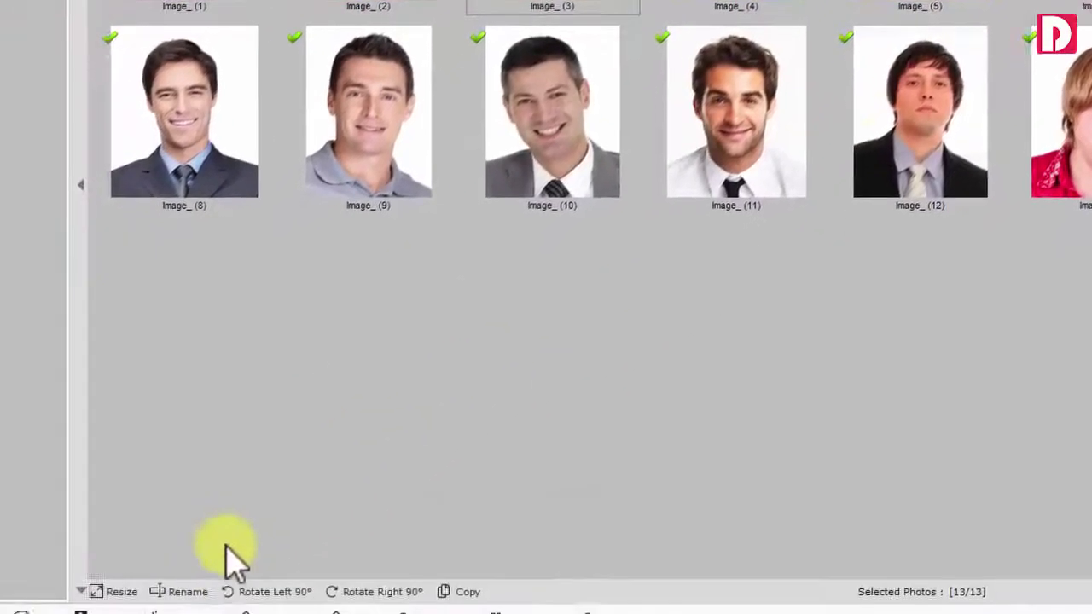
Batch-rename the photos to 'Employee Photo_##' starting from 1, then deselect all
click(181, 590)
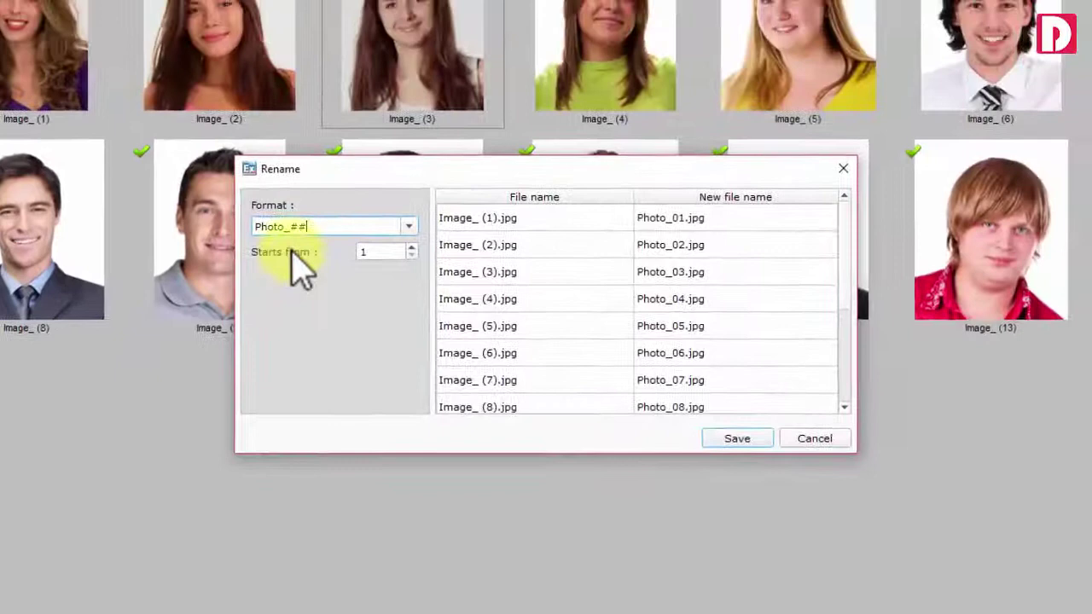
click(318, 177)
text(Employee)
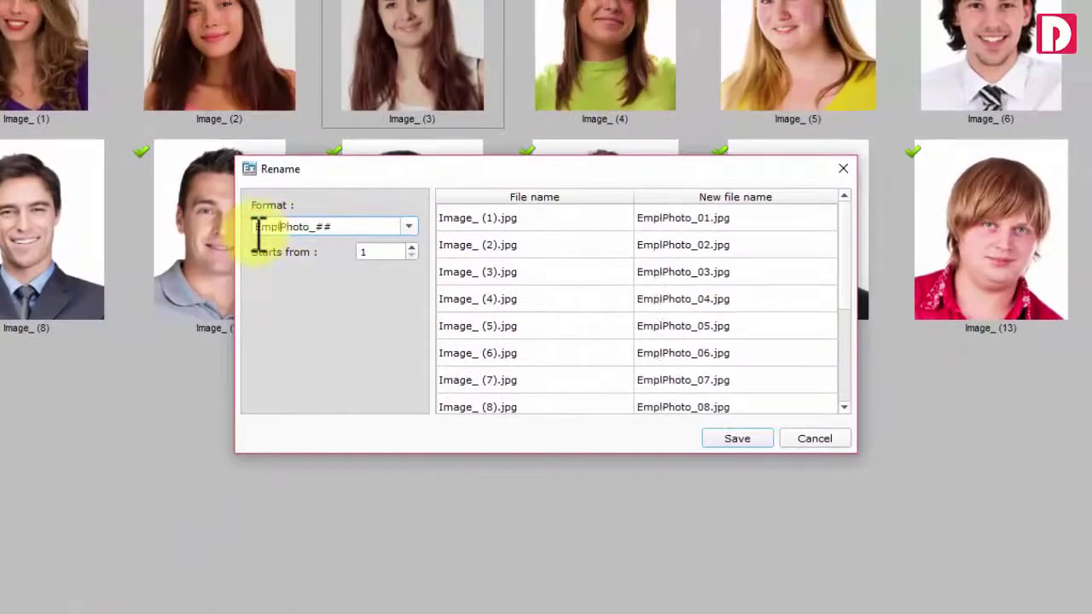
click(735, 438)
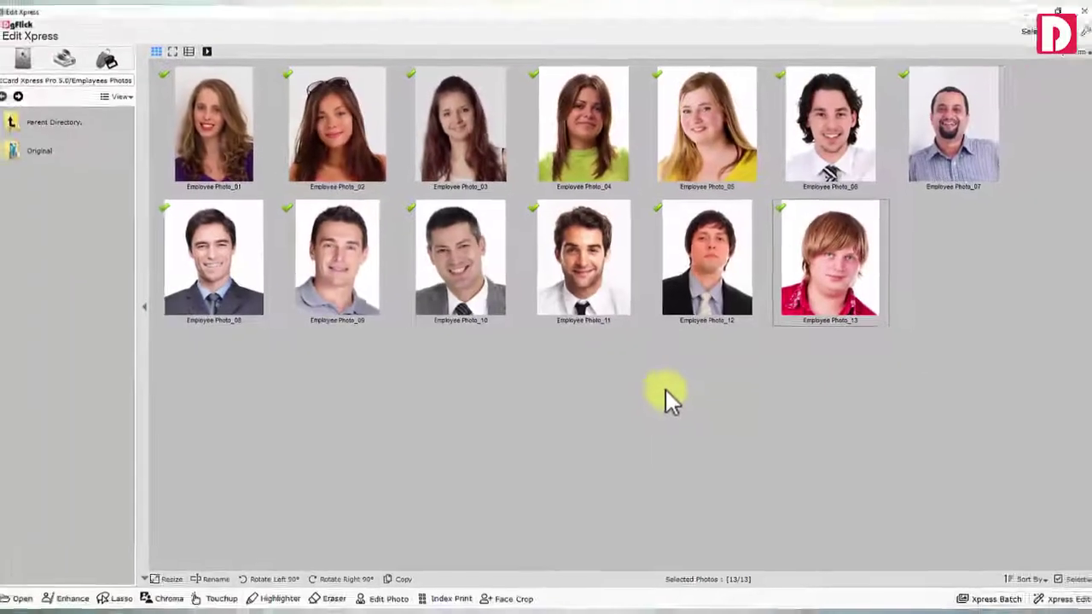
click(1072, 579)
click(1030, 553)
Lasso around the man in Employee Photo_08 and view the transparent-background After result
click(247, 283)
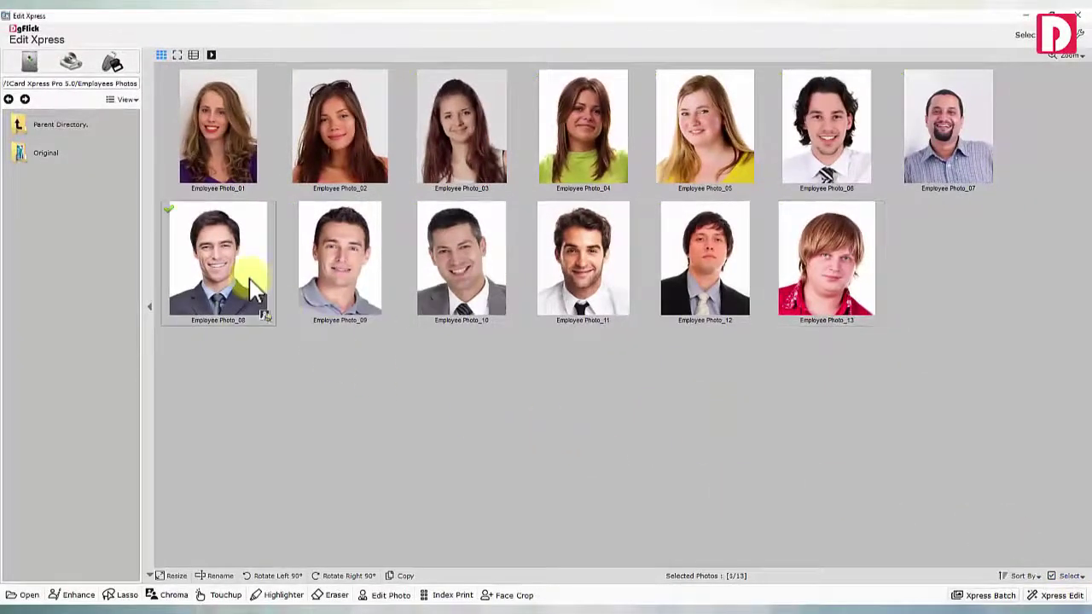
click(120, 595)
scroll(419, 463, up, 3)
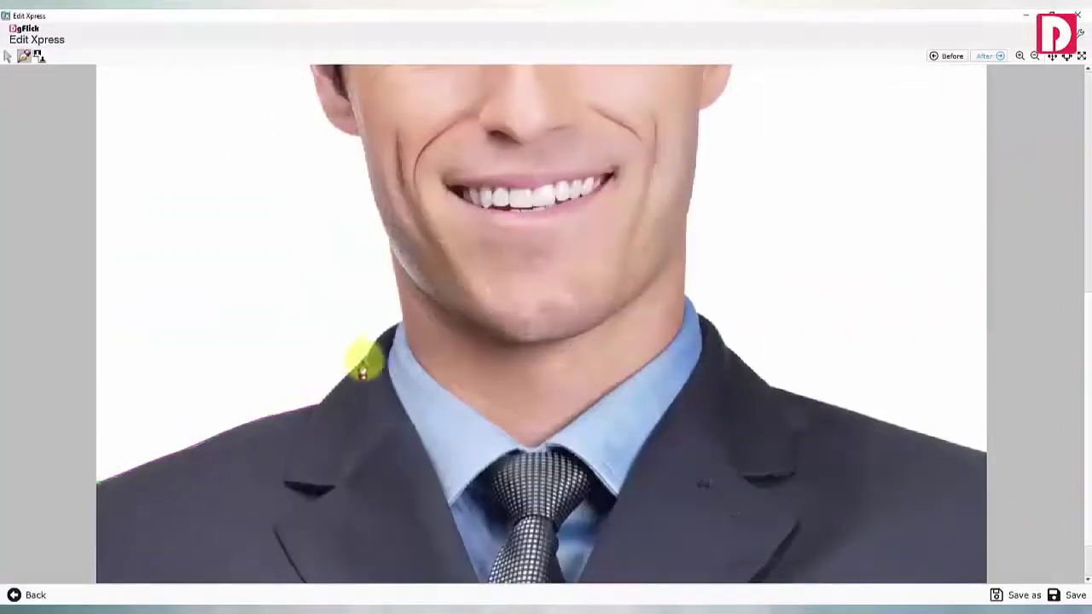
scroll(284, 303, up, 4)
mouse_move(284, 303)
mouse_down()
mouse_move(415, 115)
mouse_move(646, 166)
mouse_move(731, 264)
mouse_move(737, 220)
mouse_move(687, 408)
mouse_move(724, 360)
mouse_move(874, 445)
mouse_move(98, 431)
mouse_up()
scroll(731, 264, down, 4)
scroll(687, 408, down, 3)
scroll(874, 445, down, 2)
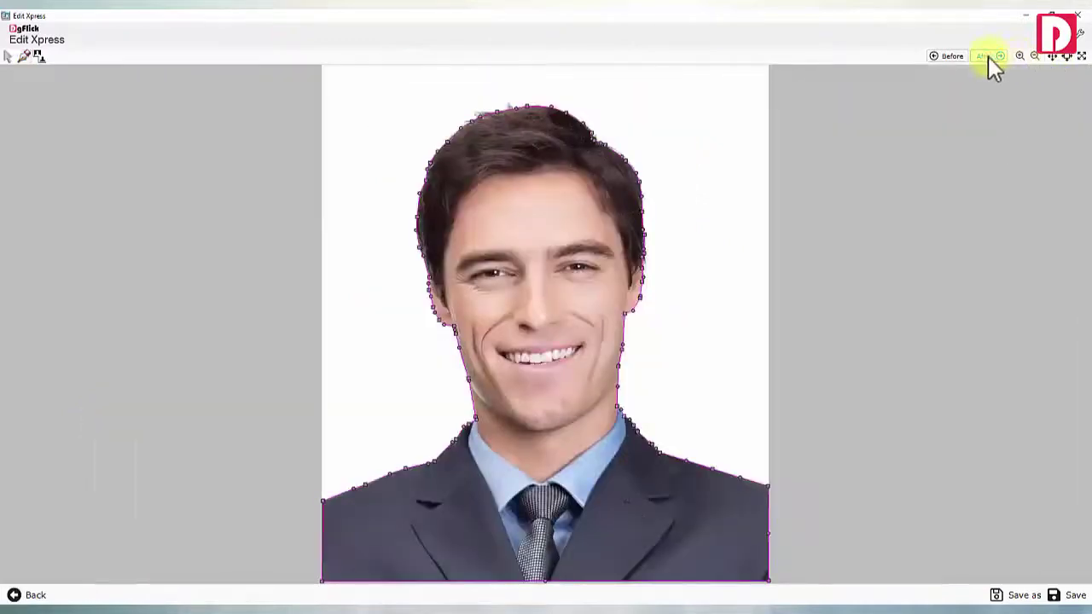
click(988, 56)
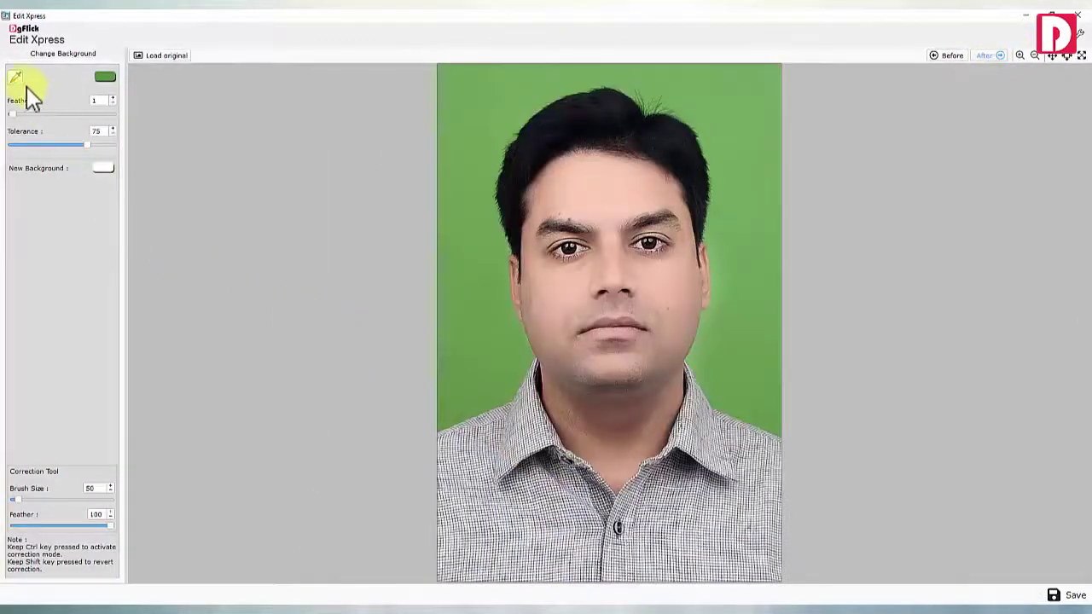
Eyedrop the green backdrop, raise Tolerance to 84, and apply a light blue background
click(478, 343)
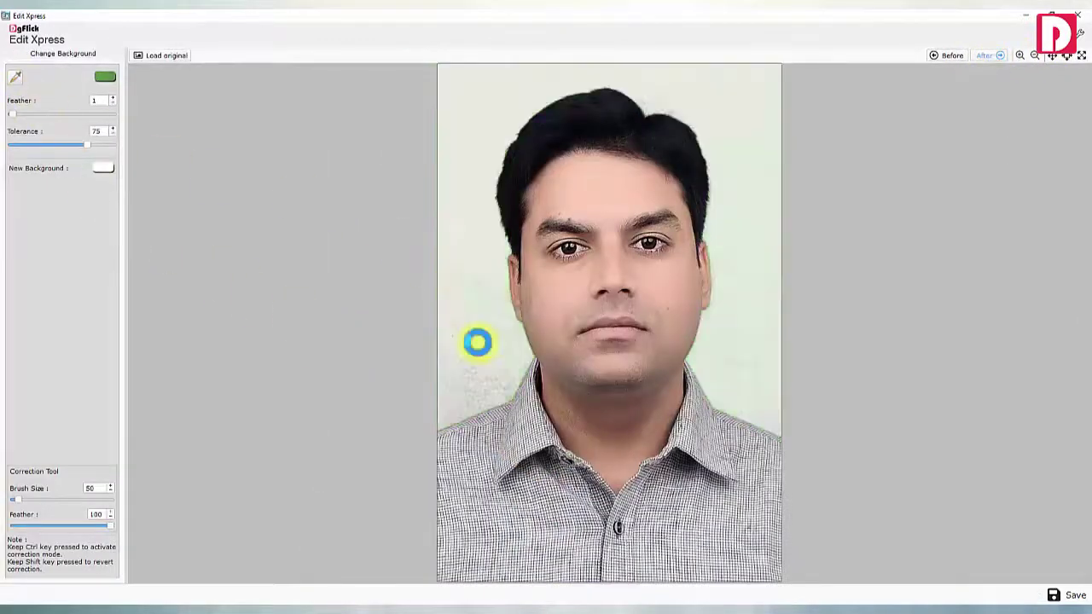
drag(90, 150, 99, 147)
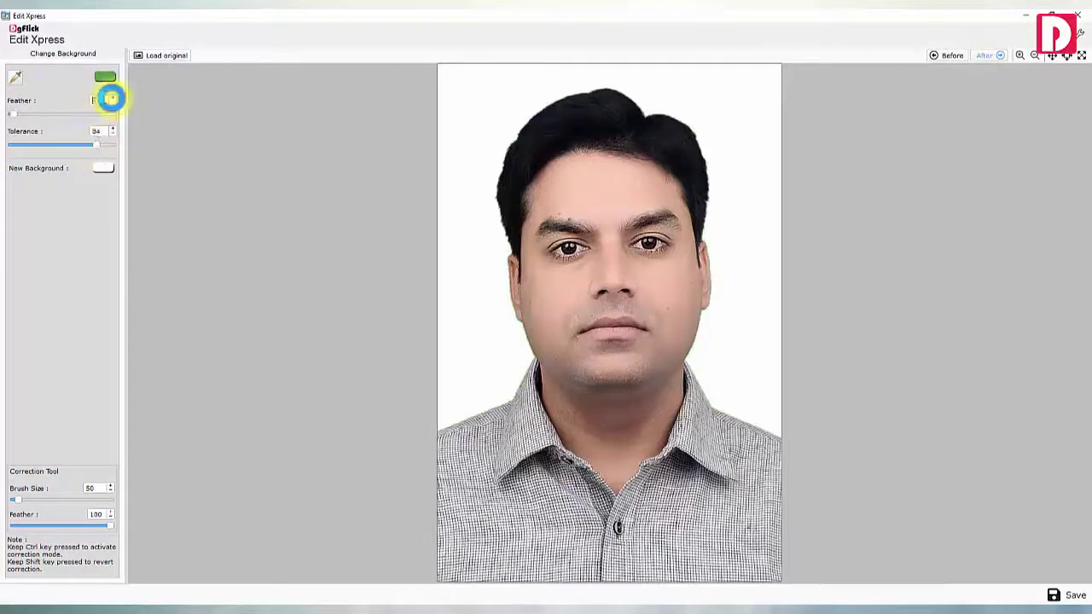
click(102, 169)
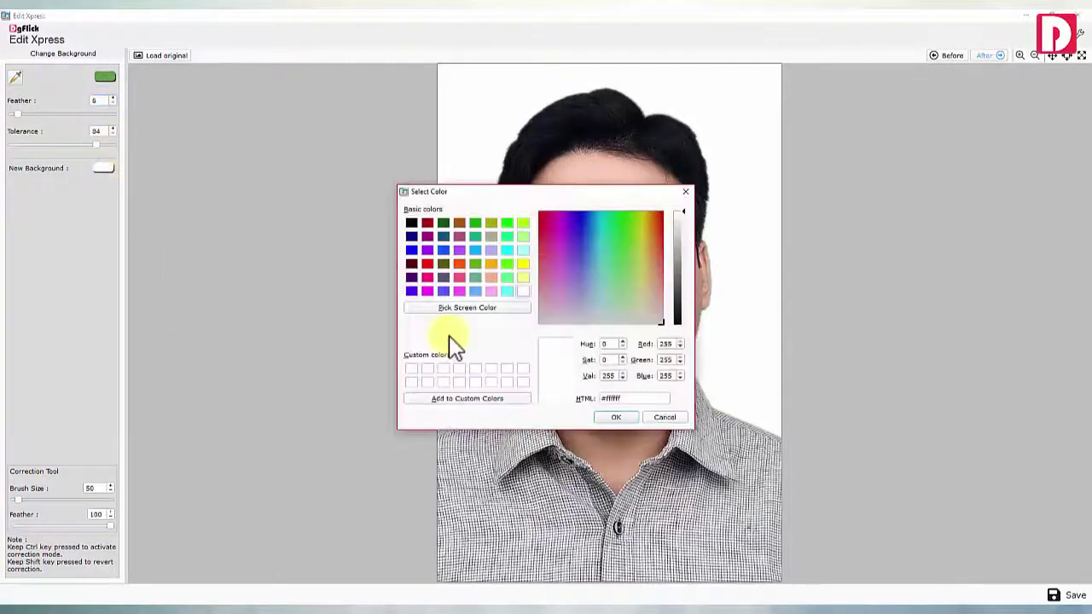
click(614, 417)
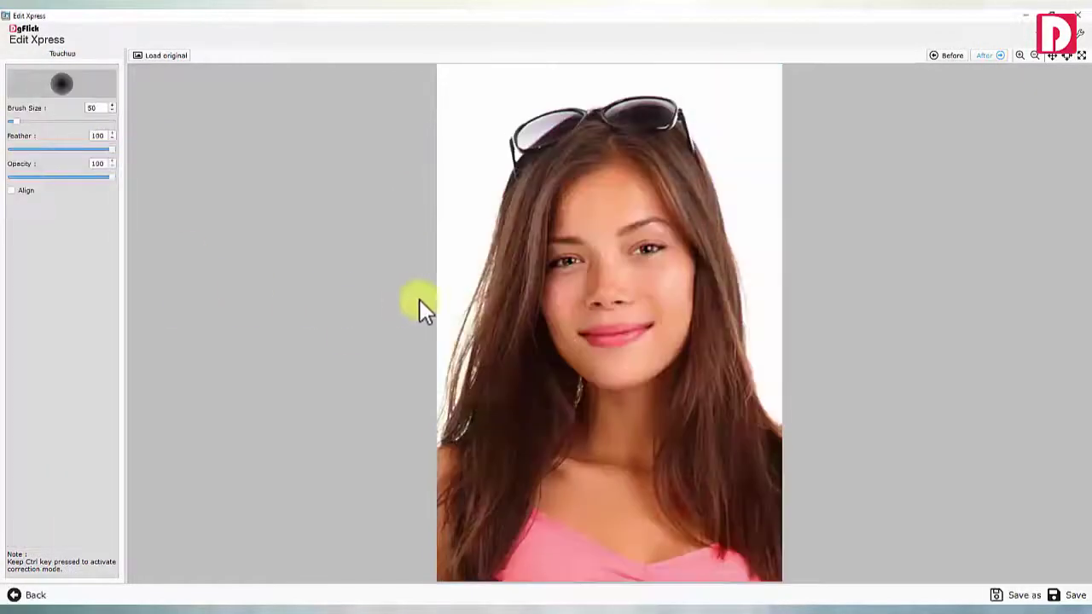
scroll(409, 298, up, 1)
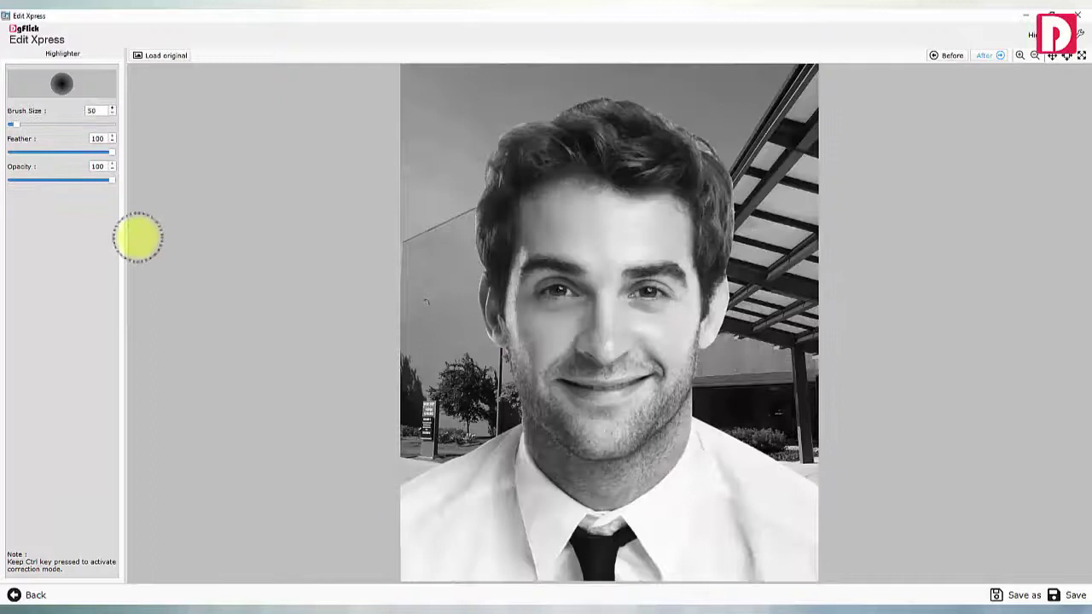
Highlight colour back behind the man, then erase another photo's background with a larger Eraser
mouse_move(457, 391)
mouse_down()
mouse_move(426, 439)
mouse_move(438, 244)
mouse_move(414, 103)
mouse_move(568, 41)
mouse_move(768, 383)
mouse_move(775, 146)
mouse_move(435, 162)
mouse_move(410, 394)
mouse_up()
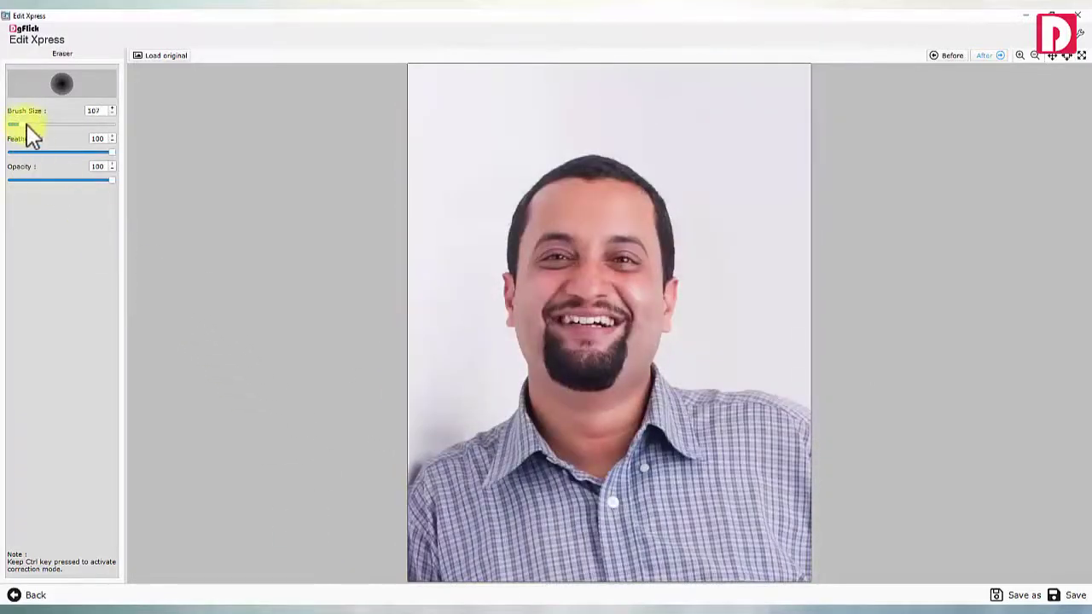
drag(26, 128, 45, 124)
mouse_move(419, 170)
mouse_down()
mouse_move(419, 366)
mouse_move(734, 205)
mouse_move(473, 128)
mouse_move(463, 353)
mouse_move(461, 311)
mouse_up()
scroll(463, 353, down, 3)
scroll(464, 177, down, 2)
mouse_move(663, 117)
mouse_down()
mouse_move(705, 336)
mouse_move(746, 312)
mouse_up()
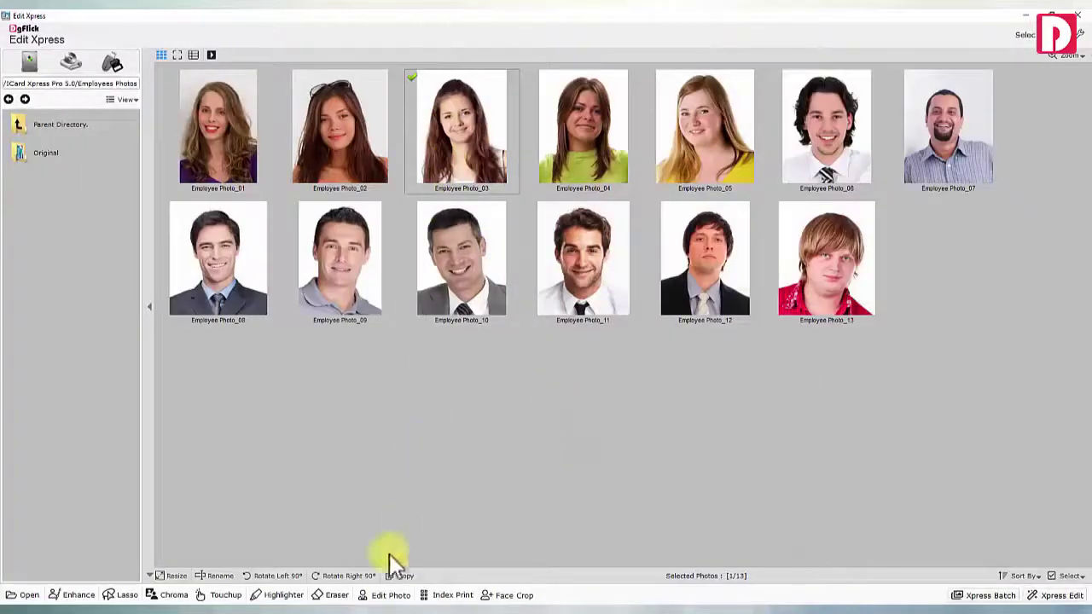
Add glasses to the woman in Employee Photo_03, enlarged and tilted to fit her eyes
click(391, 594)
scroll(101, 269, down, 5)
click(95, 489)
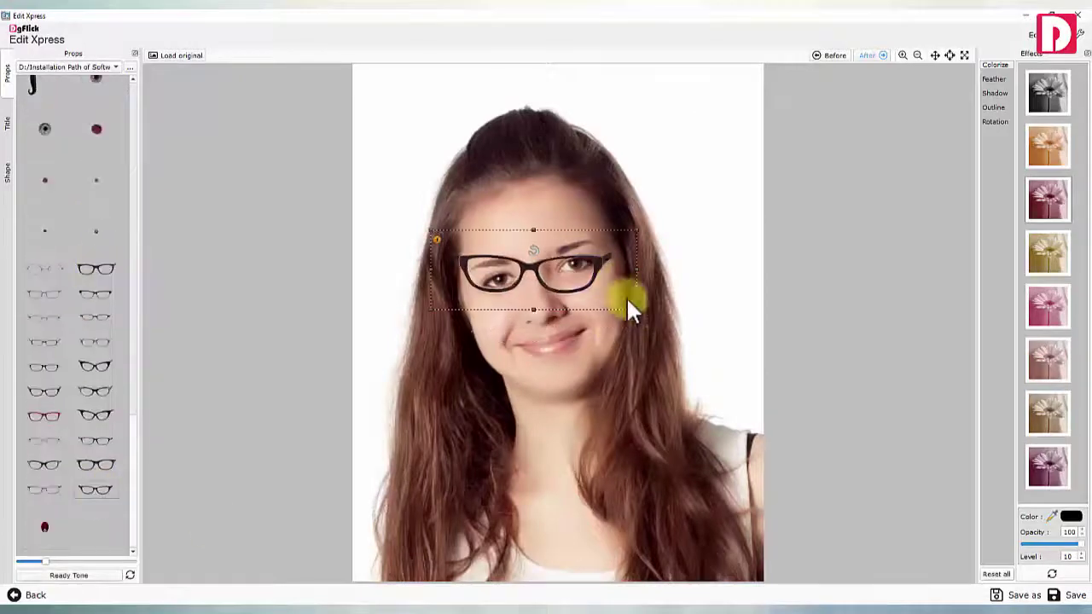
drag(628, 302, 664, 315)
drag(546, 251, 610, 285)
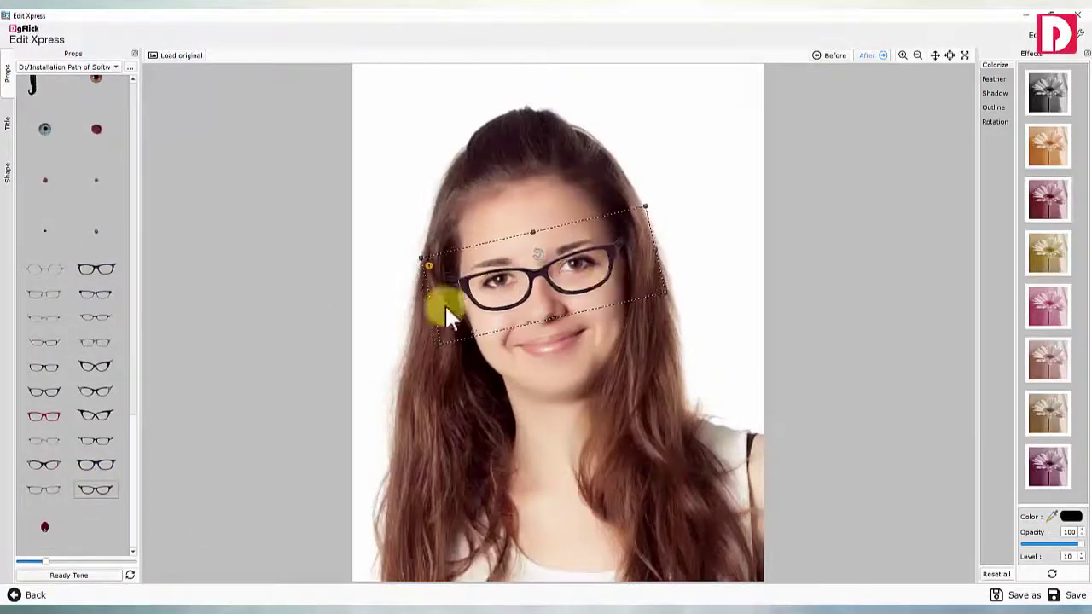
Browse the Title, Shape and outline effect options in the photo editor
click(7, 124)
click(8, 173)
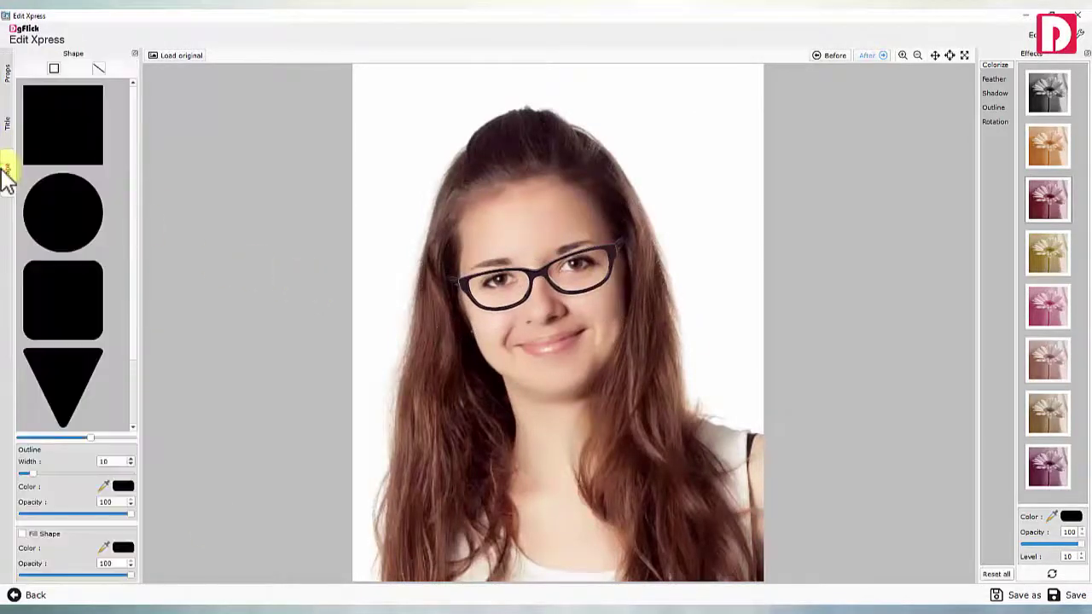
click(995, 106)
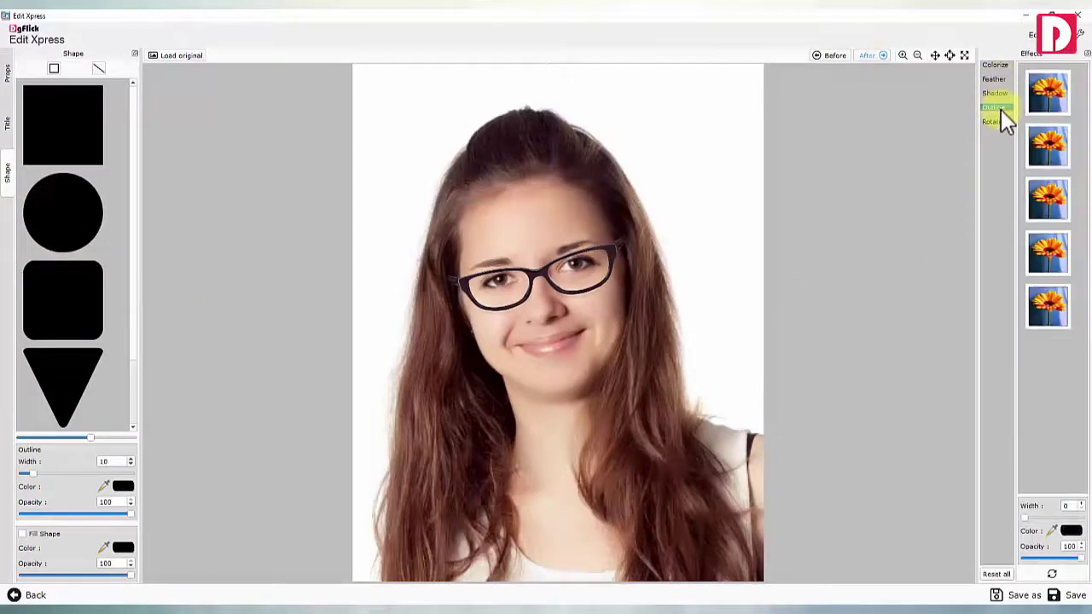
View the rotation effect settings, then select all 20 photos
click(1000, 121)
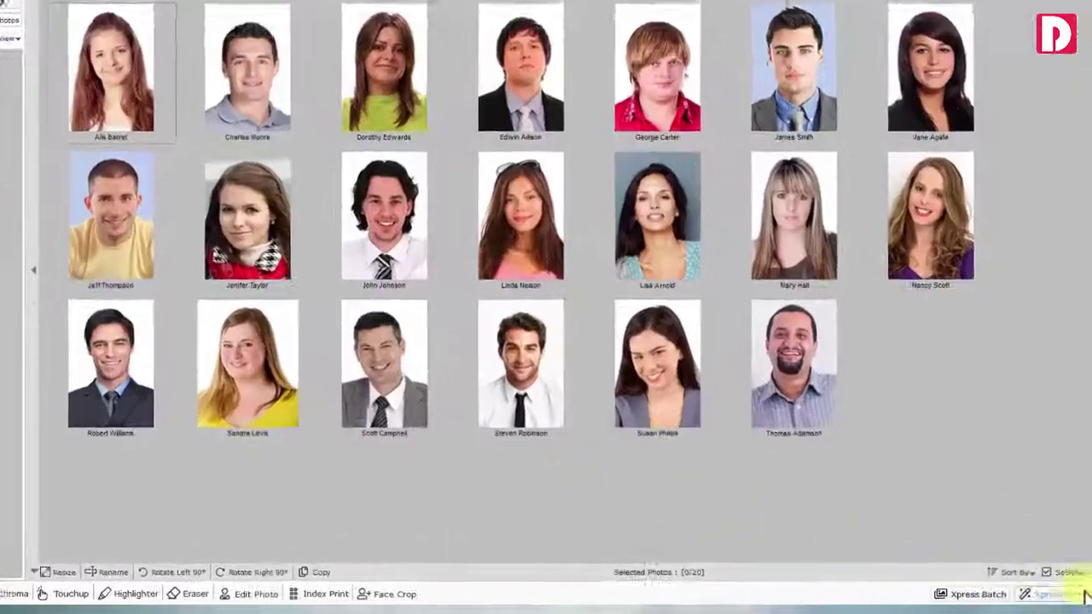
click(1062, 565)
click(1019, 541)
Create the Employee index print PDF with 5 rows per page and chosen columns
click(173, 592)
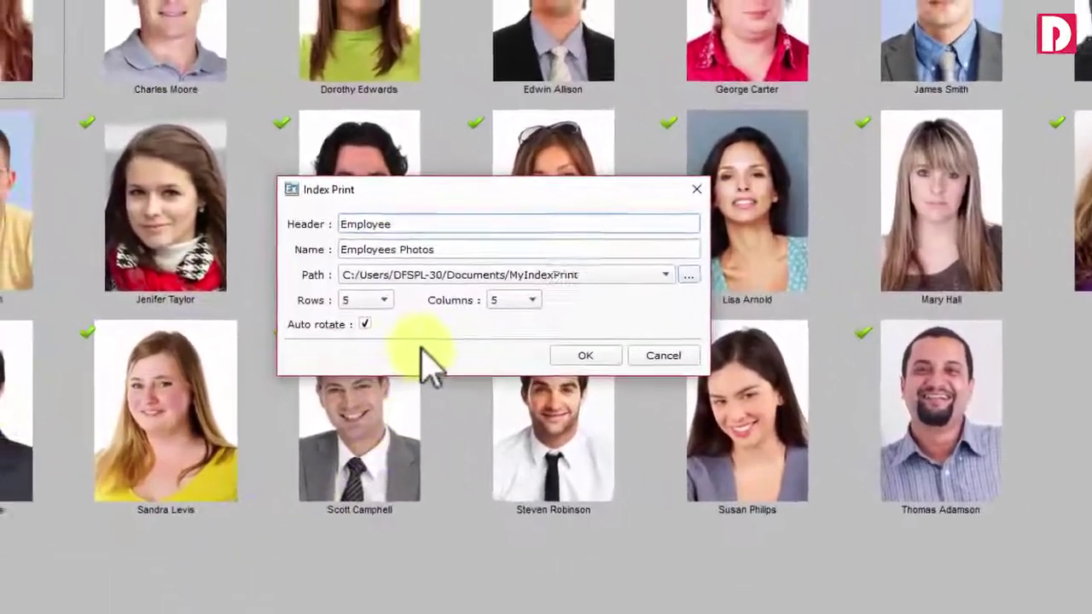
click(251, 220)
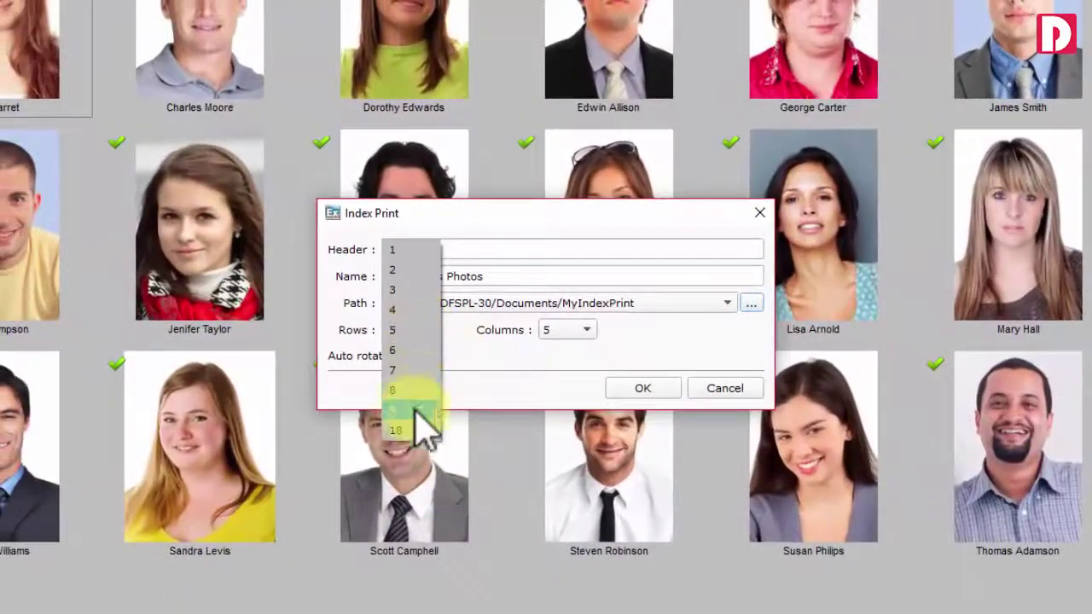
click(418, 331)
click(567, 329)
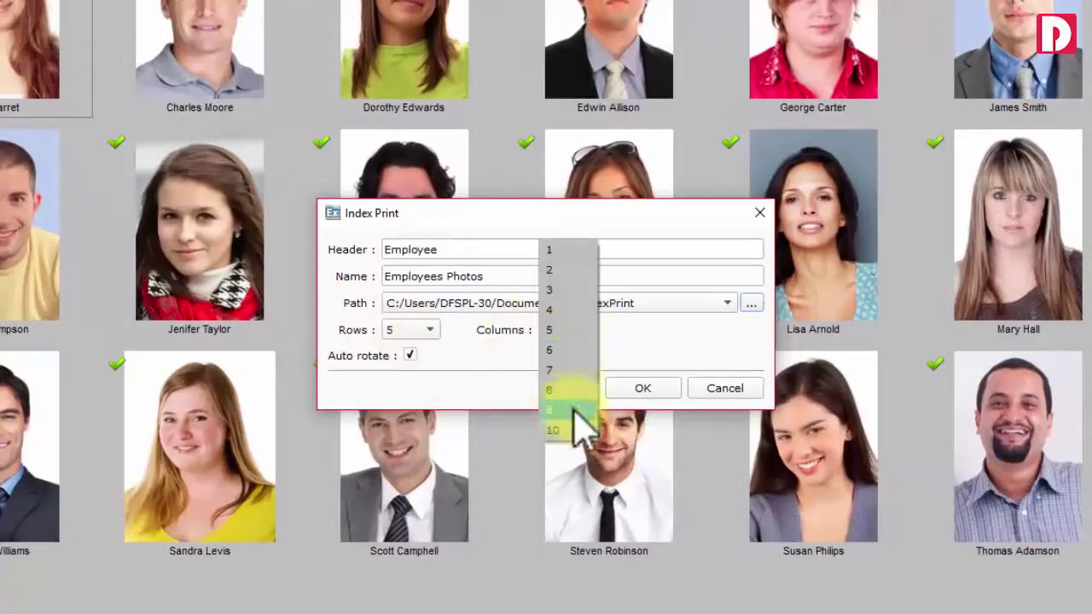
click(552, 329)
click(643, 388)
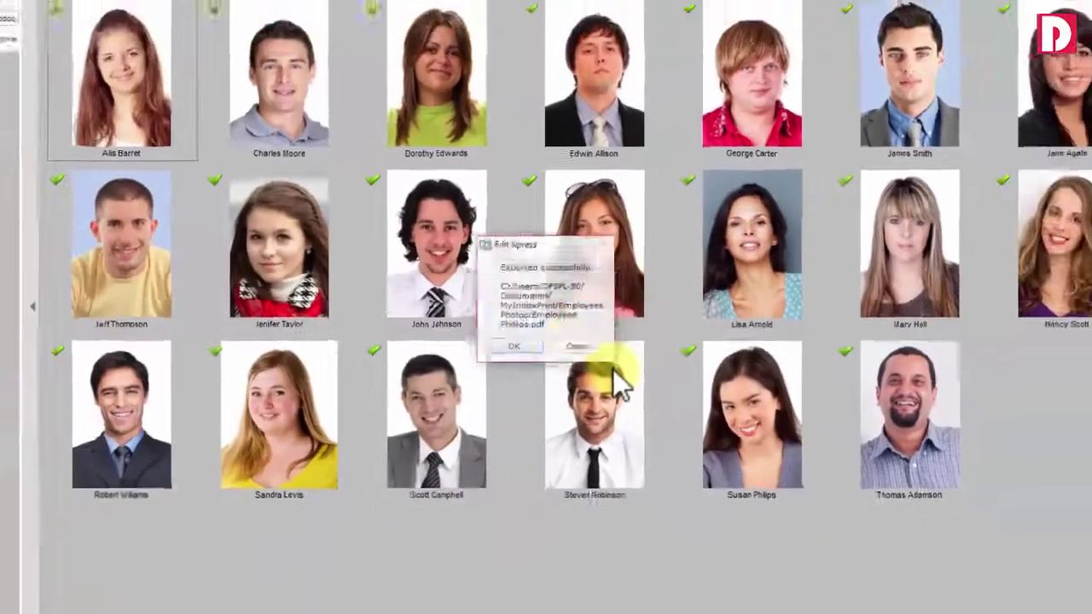
click(577, 346)
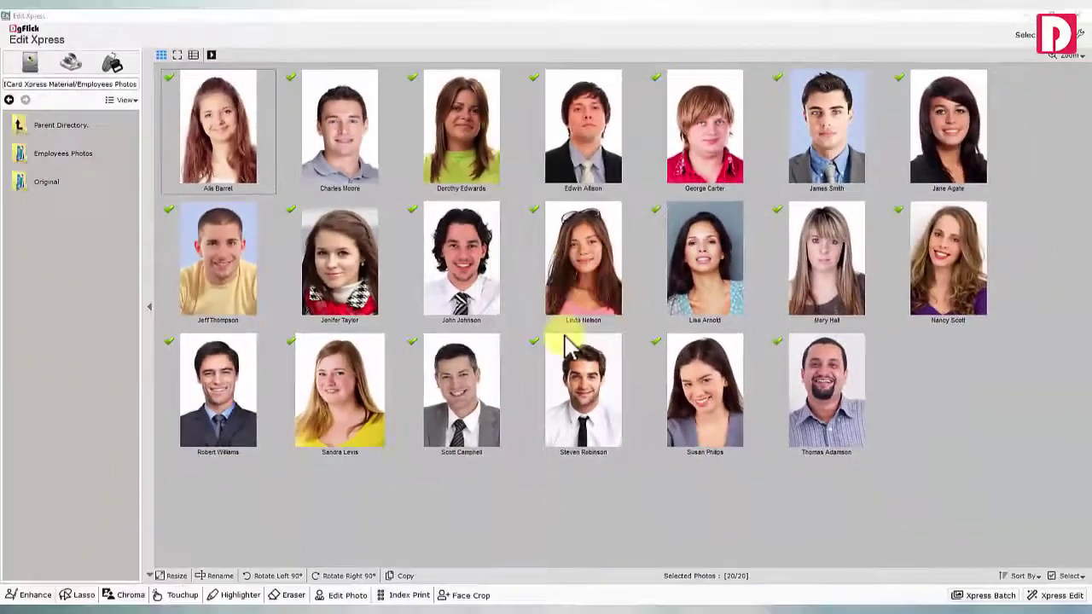
Face-crop the group photos at 85% face size and 29% top margin, then re-frame photo (2)_006
double_click(221, 224)
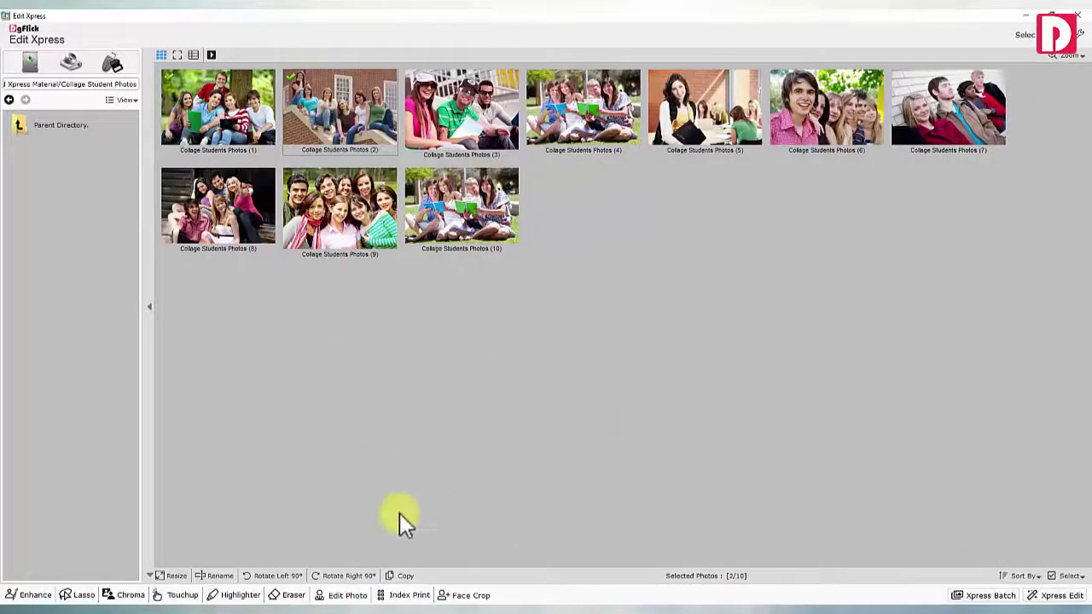
click(465, 595)
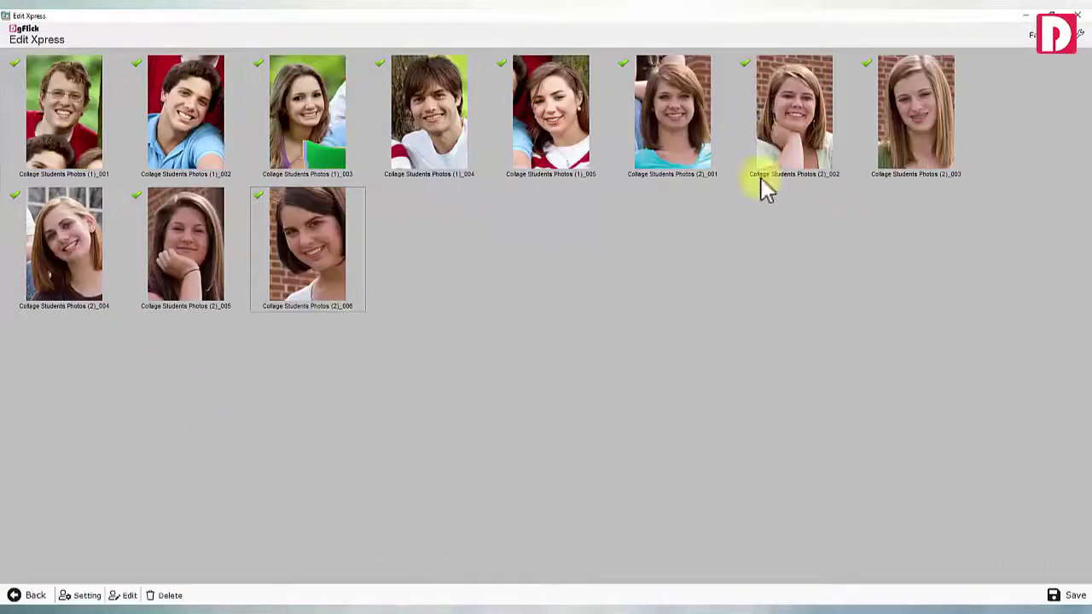
click(86, 595)
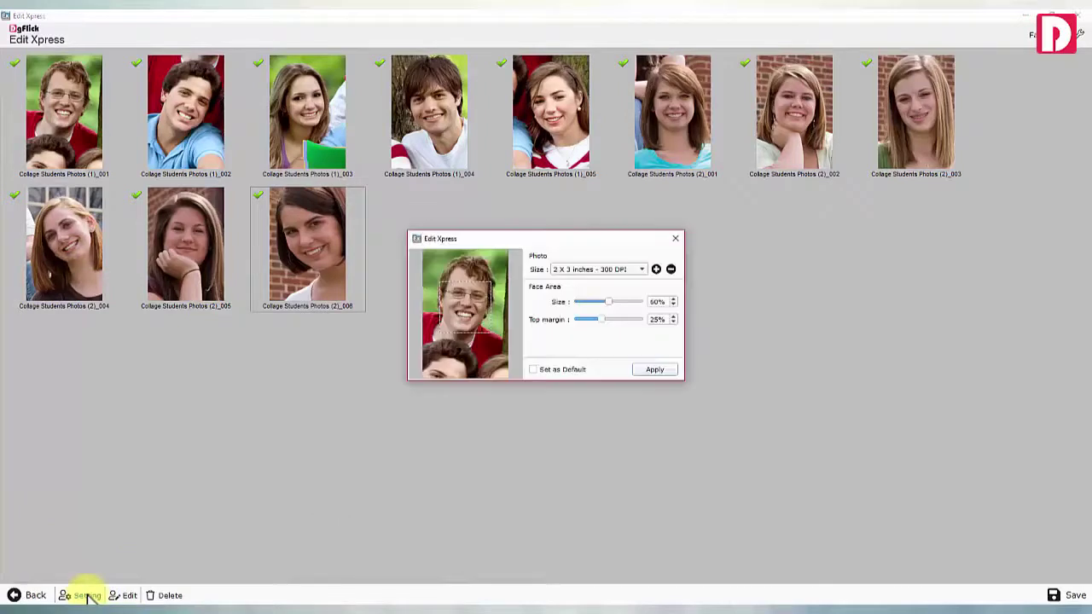
drag(608, 302, 633, 305)
click(654, 370)
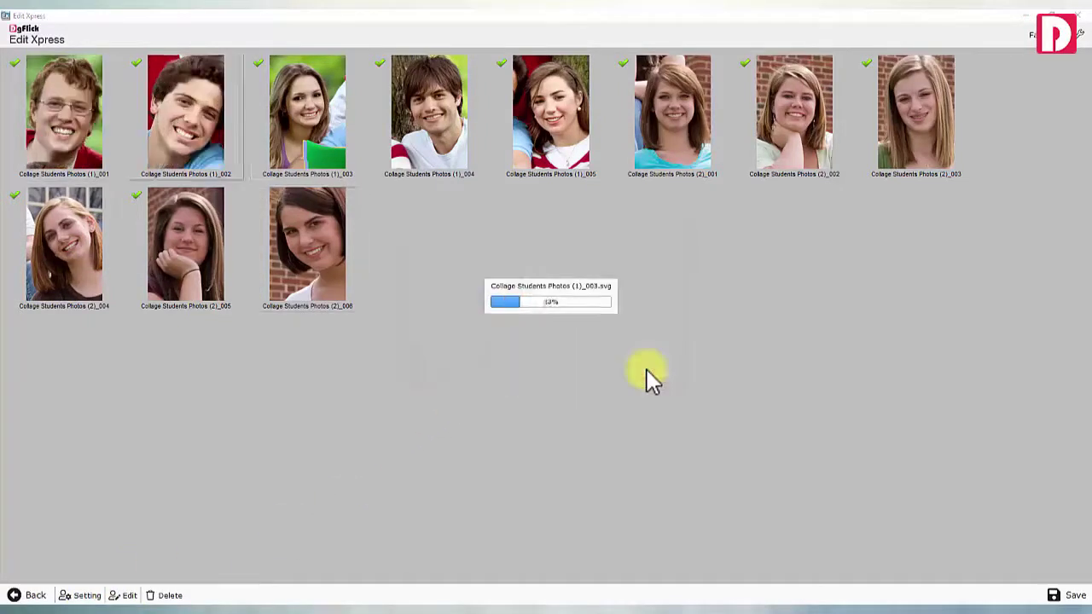
click(123, 596)
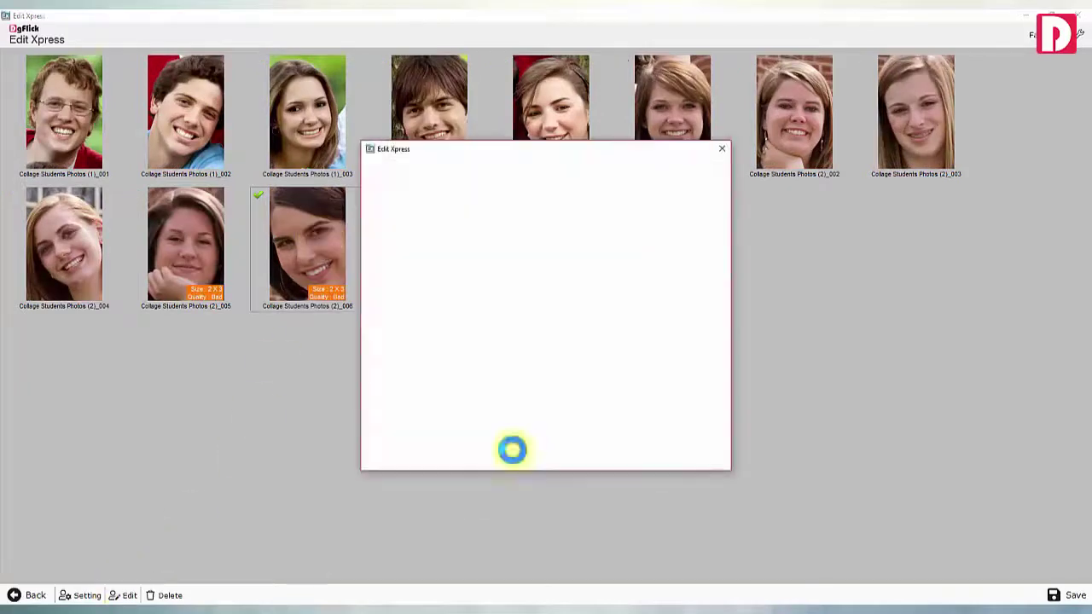
drag(561, 322, 546, 298)
Confirm the crop, then lower contrast to -3, boost the red and lift the tone curve
click(705, 457)
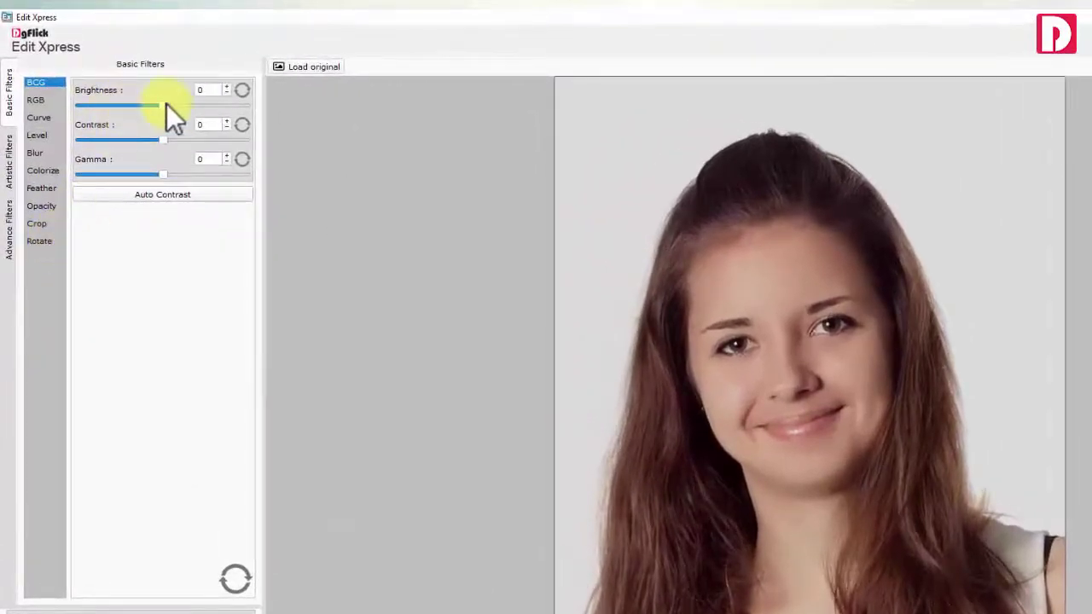
drag(163, 139, 162, 137)
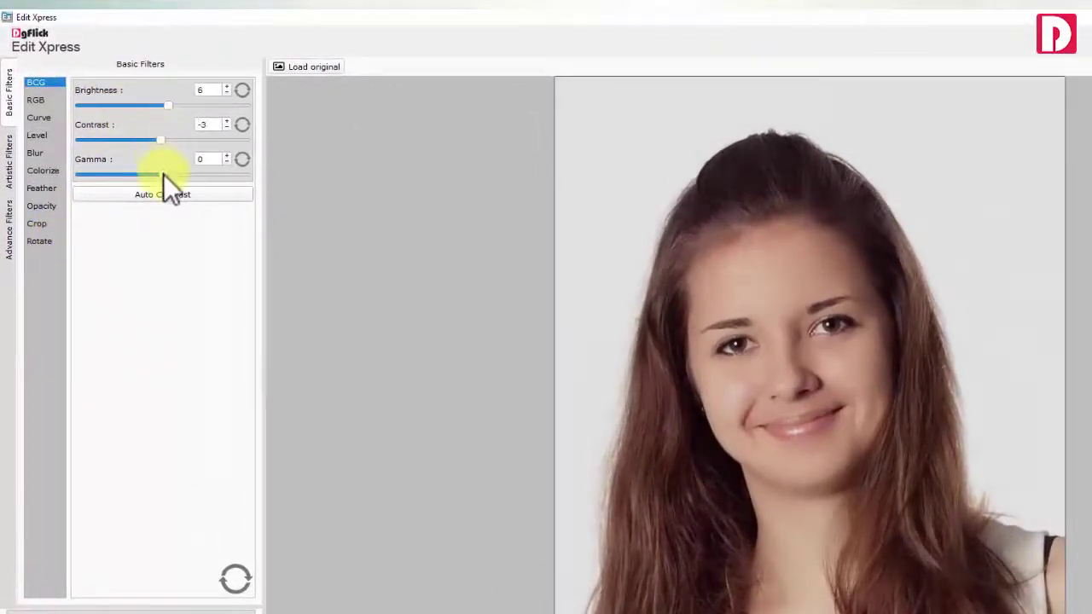
click(37, 101)
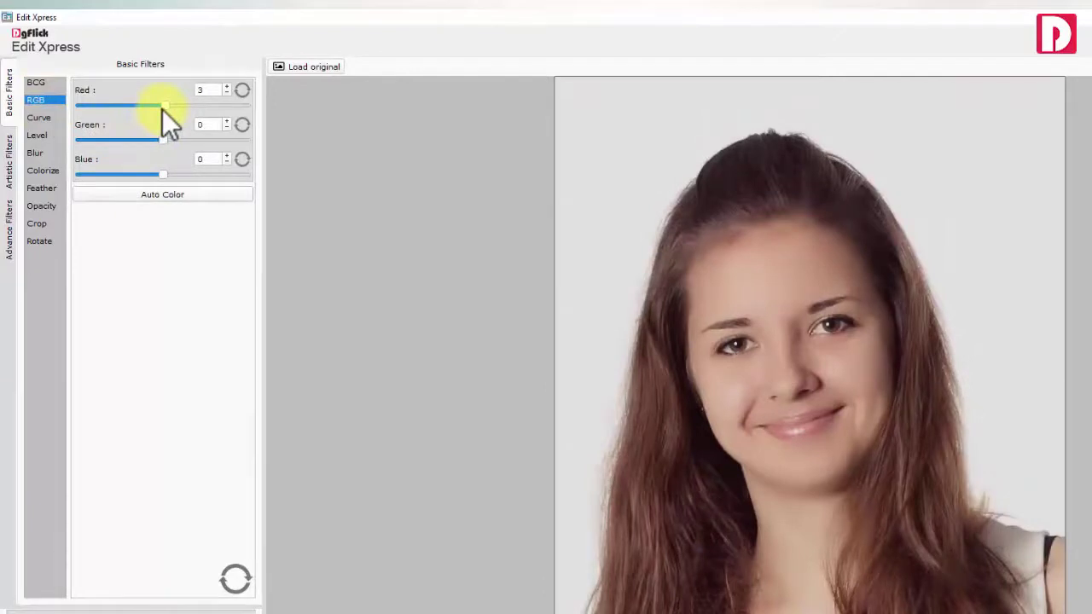
drag(162, 109, 161, 138)
click(40, 117)
drag(180, 171, 179, 168)
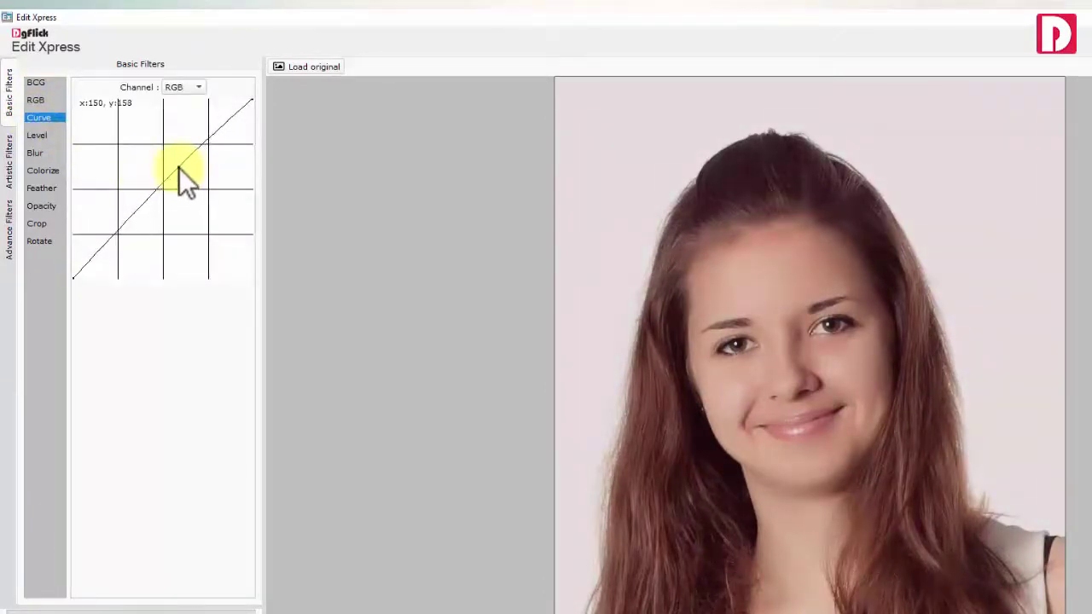
Try Levels, Blur, Colorize, Feather and Opacity, ending with no tint, feather 0 and full opacity
click(40, 136)
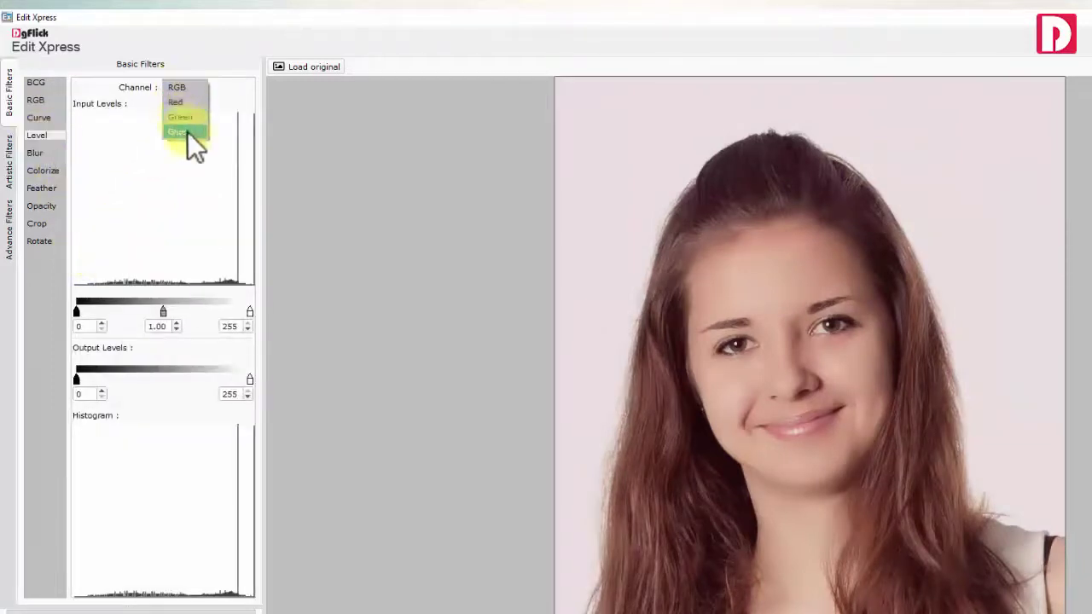
click(189, 87)
click(38, 154)
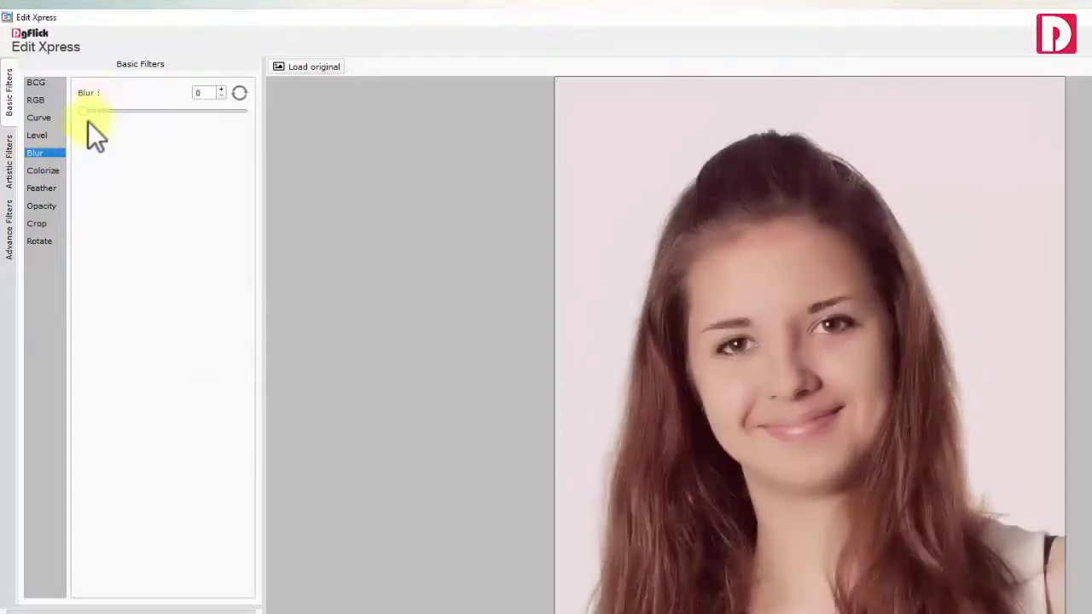
click(42, 172)
click(649, 310)
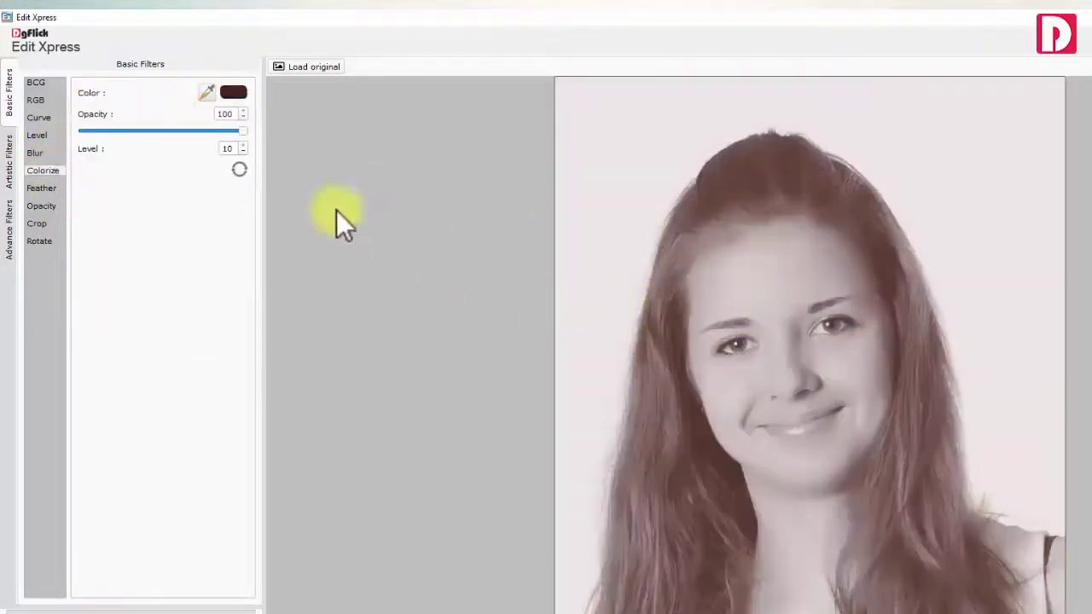
click(243, 154)
click(41, 188)
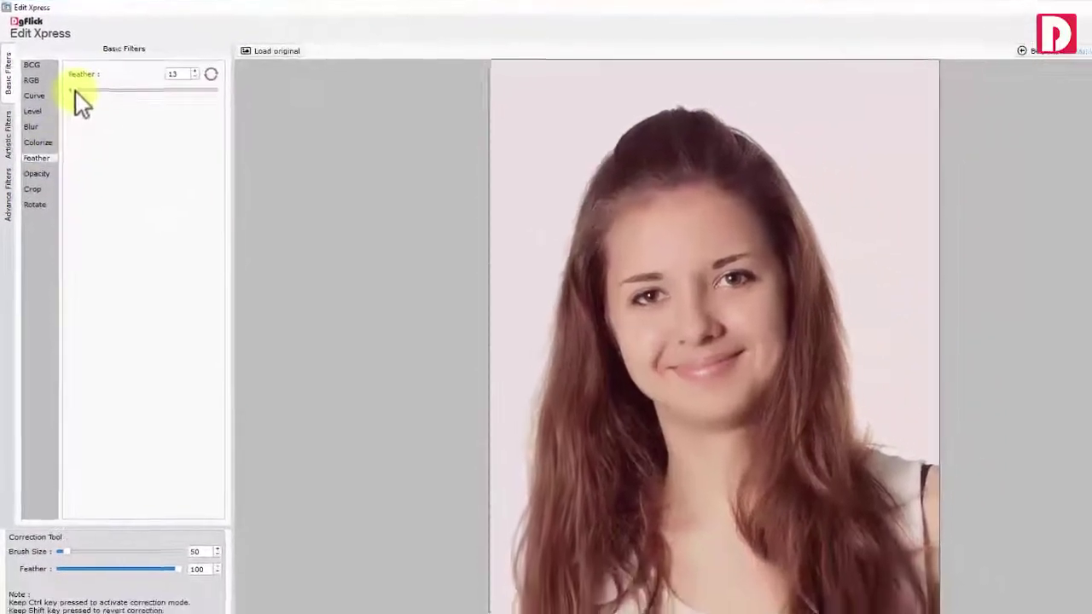
drag(67, 85, 56, 85)
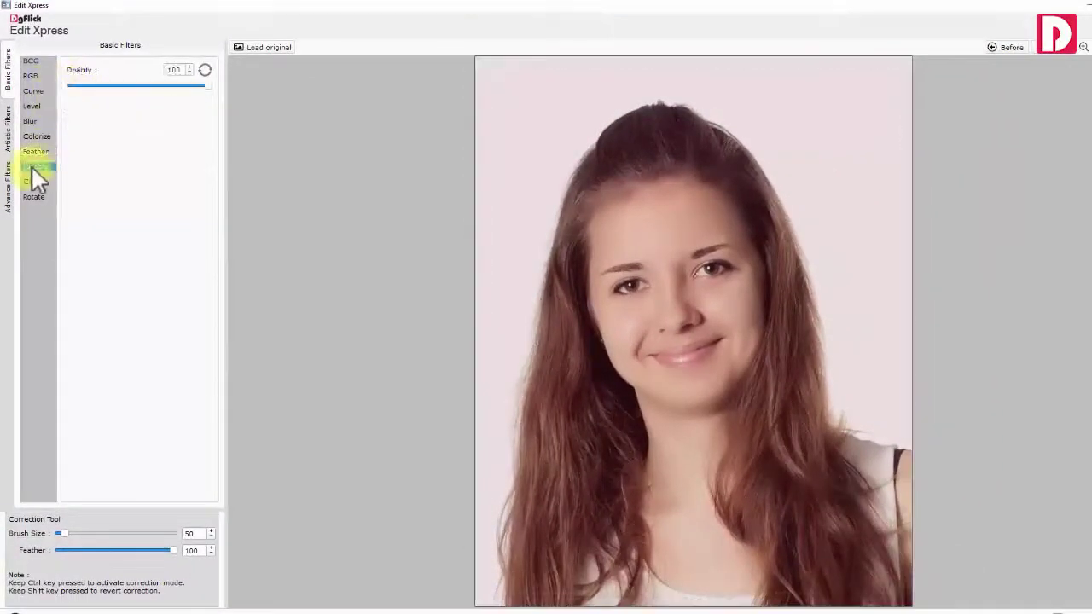
drag(205, 84, 213, 89)
Experiment with the crop area and ratios, ending at the full image with Original proportions
click(34, 182)
drag(478, 60, 532, 128)
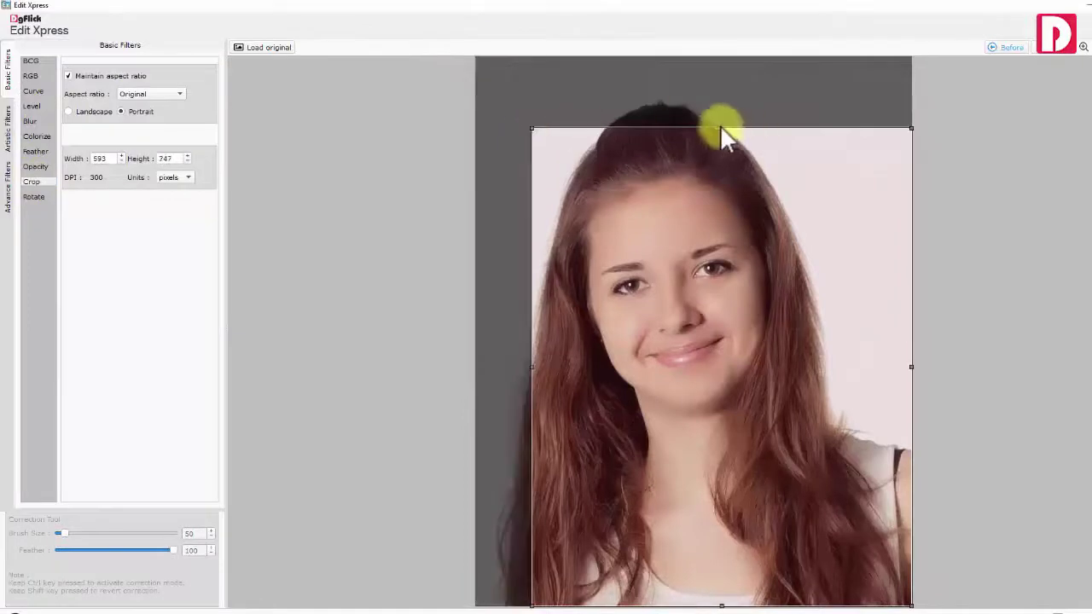
drag(721, 132, 717, 128)
drag(532, 128, 475, 56)
click(69, 76)
drag(695, 57, 700, 88)
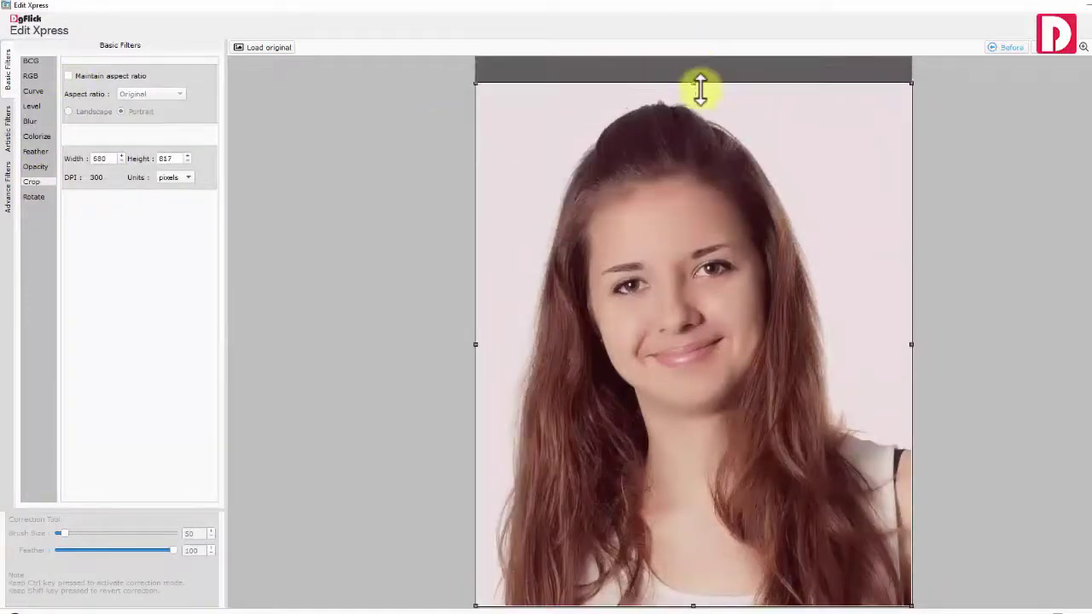
drag(911, 345, 899, 298)
drag(890, 82, 938, 29)
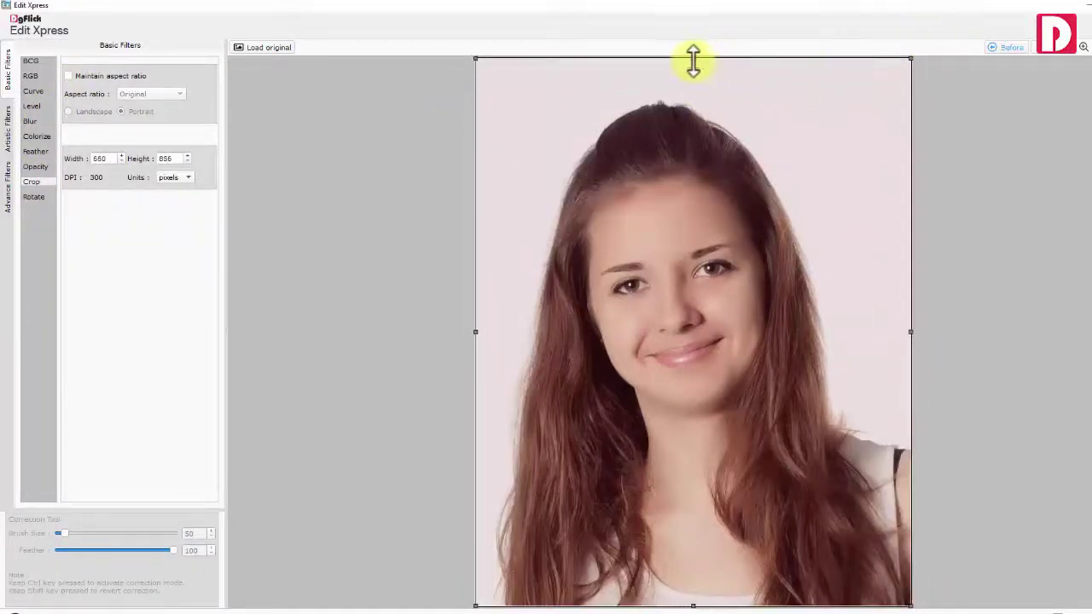
click(68, 76)
click(149, 94)
click(144, 106)
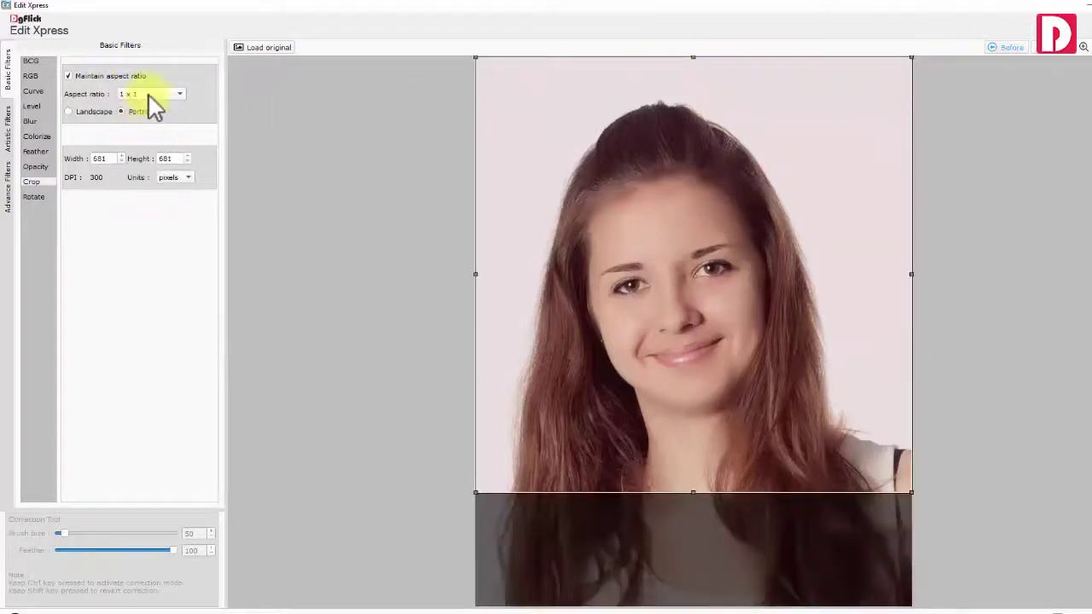
click(149, 95)
click(148, 85)
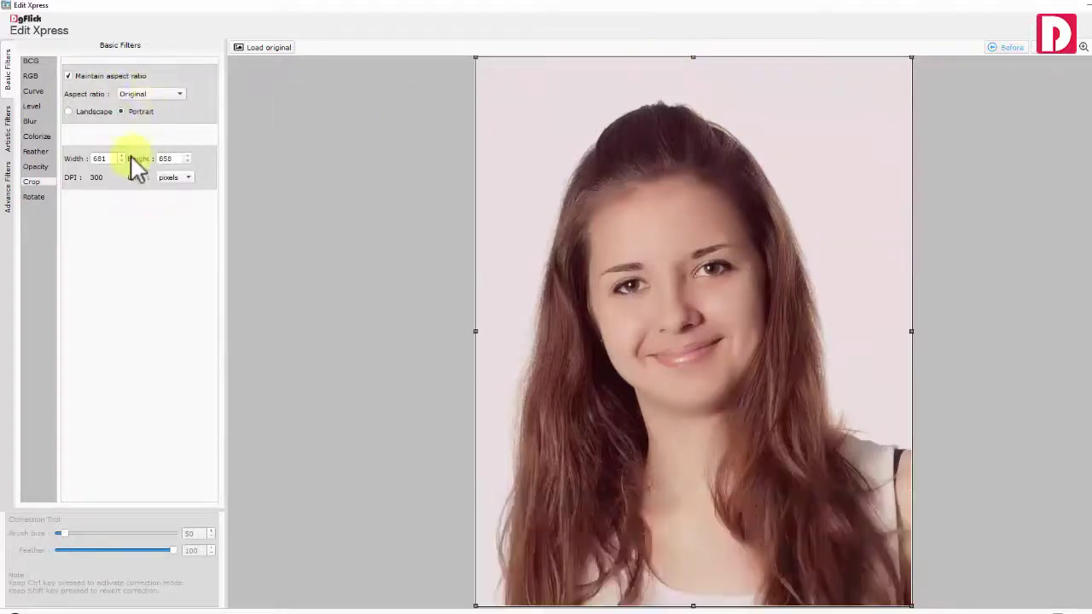
Tilt the photo by 3 degrees, then reset the rotation angle to 0
click(39, 198)
drag(127, 87, 131, 87)
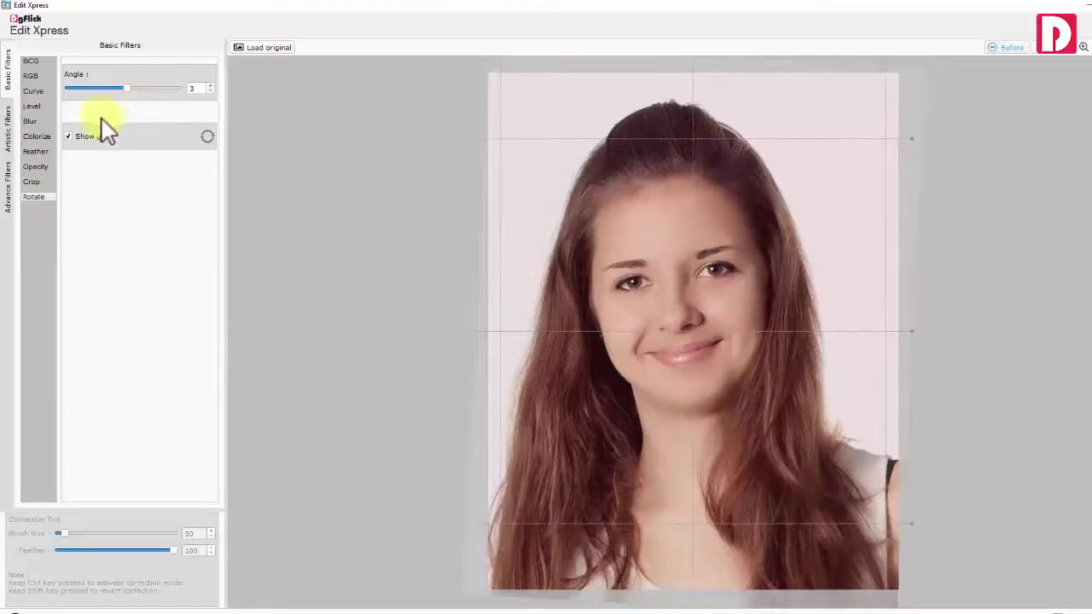
click(205, 137)
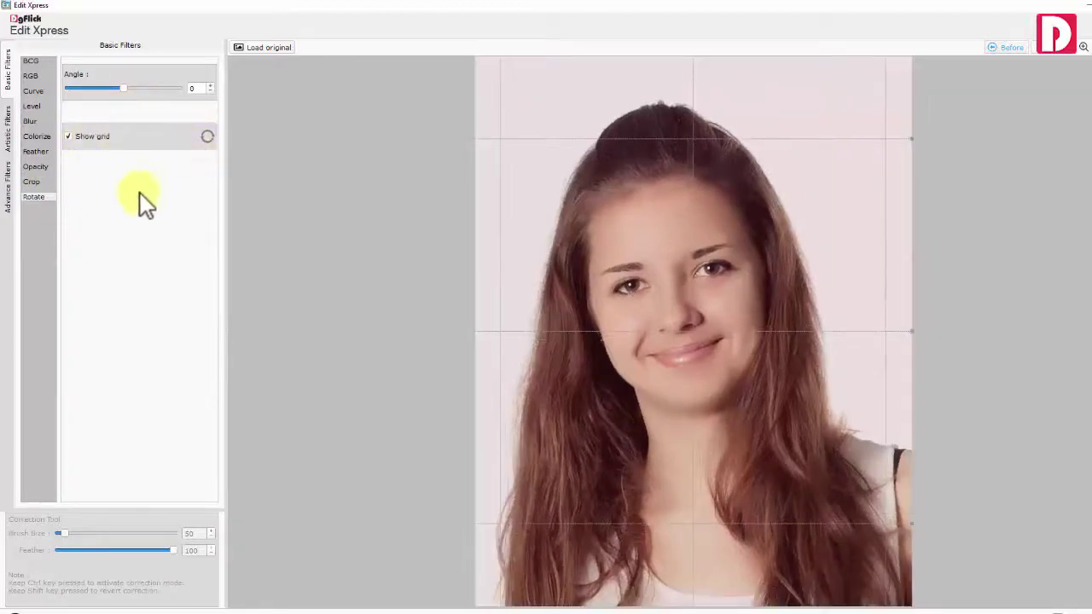
Preview the Swirl, Illusion, 3dGrid, Soften and Oil Paint artistic effects, then the advanced filters
click(8, 129)
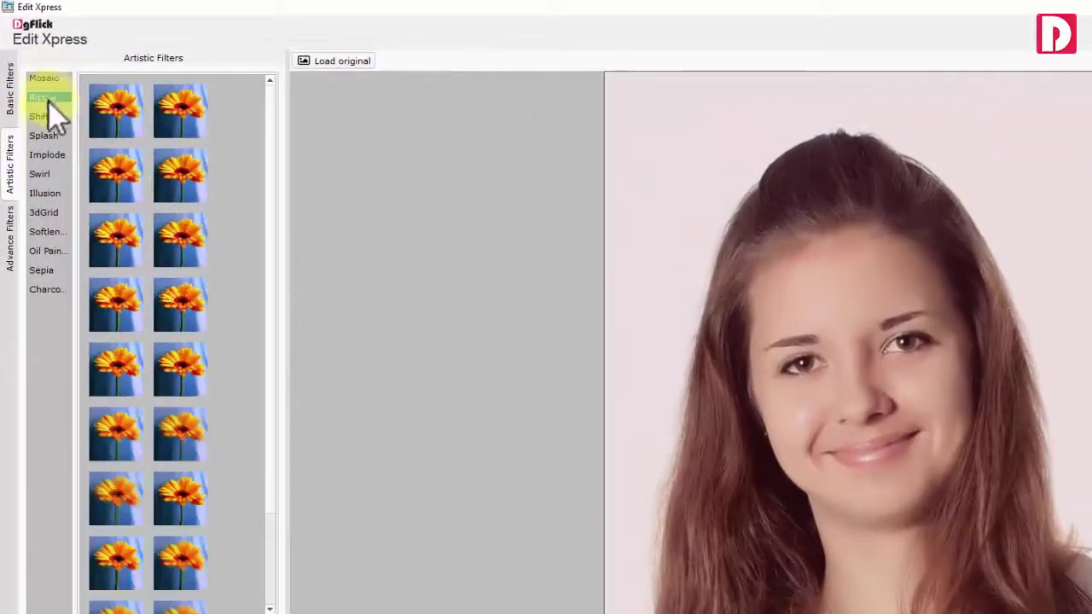
click(44, 174)
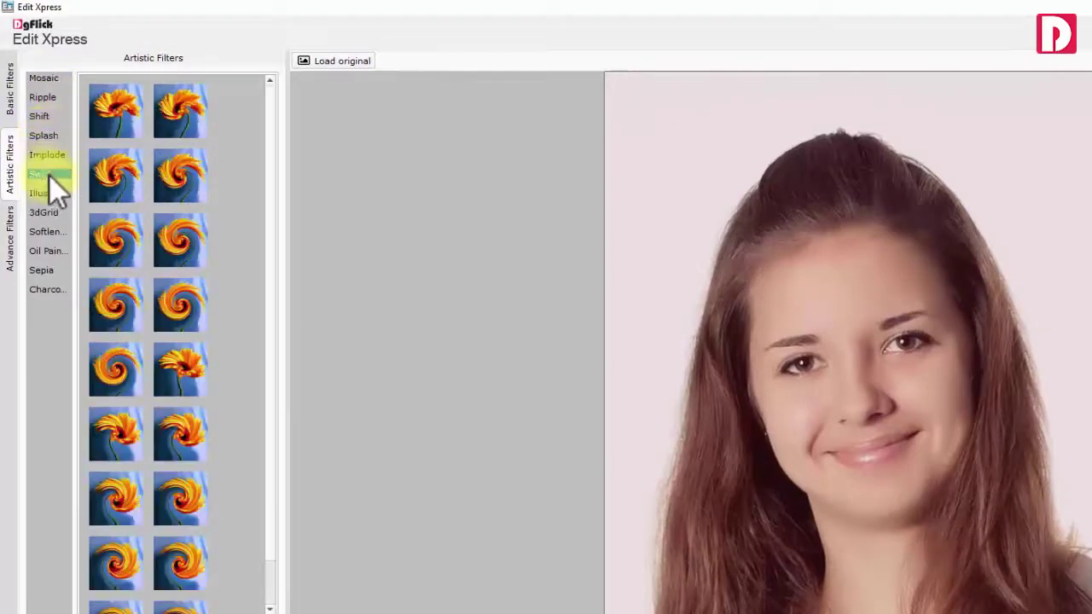
click(49, 194)
click(52, 212)
click(53, 231)
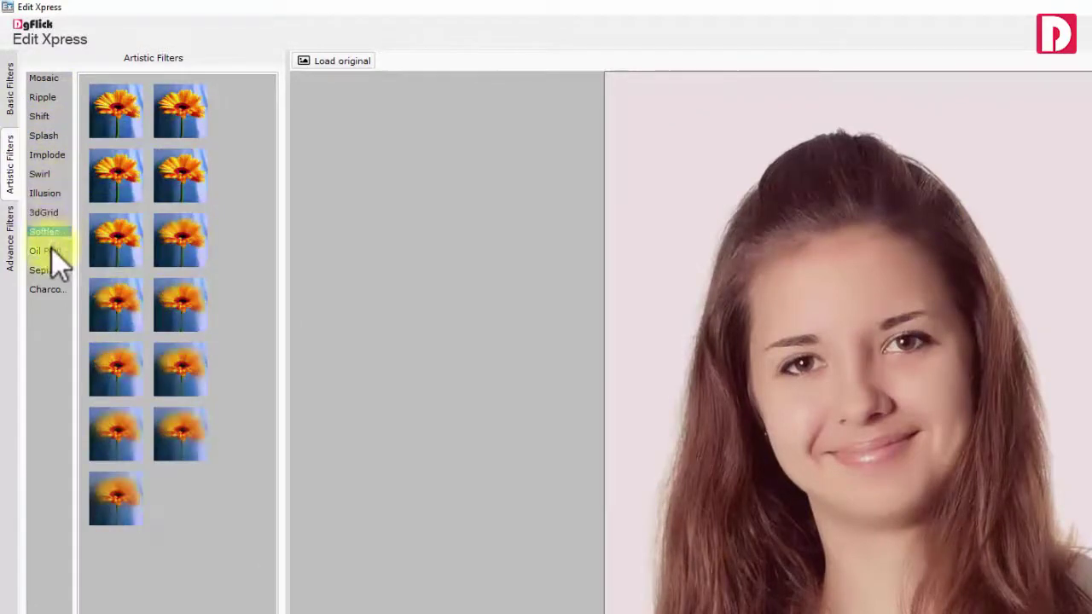
click(52, 251)
click(9, 239)
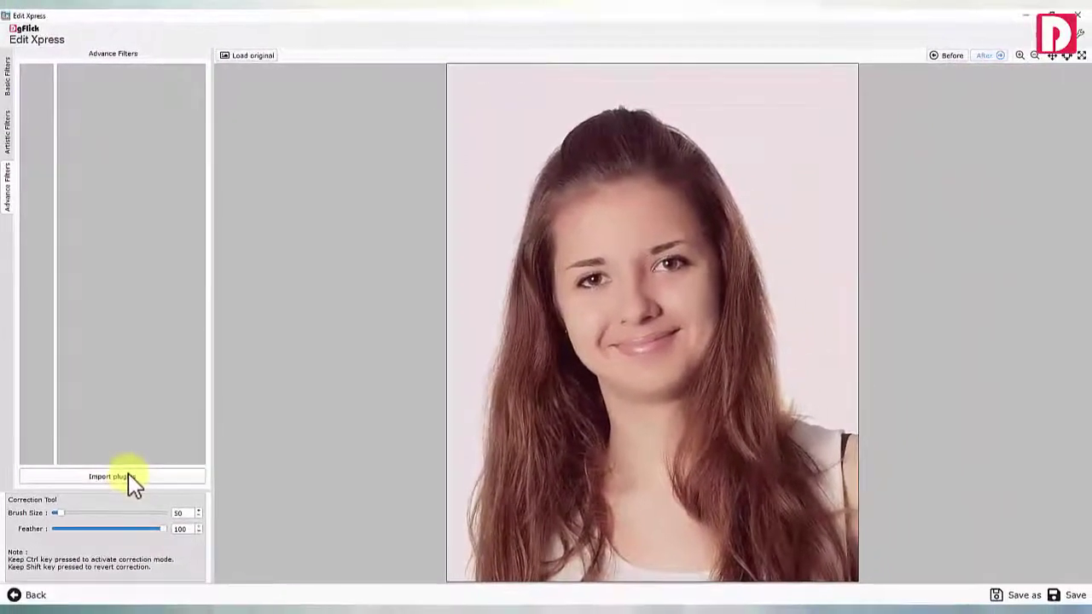
Restore the original photo and enlarge the correction brush size to 221
click(248, 54)
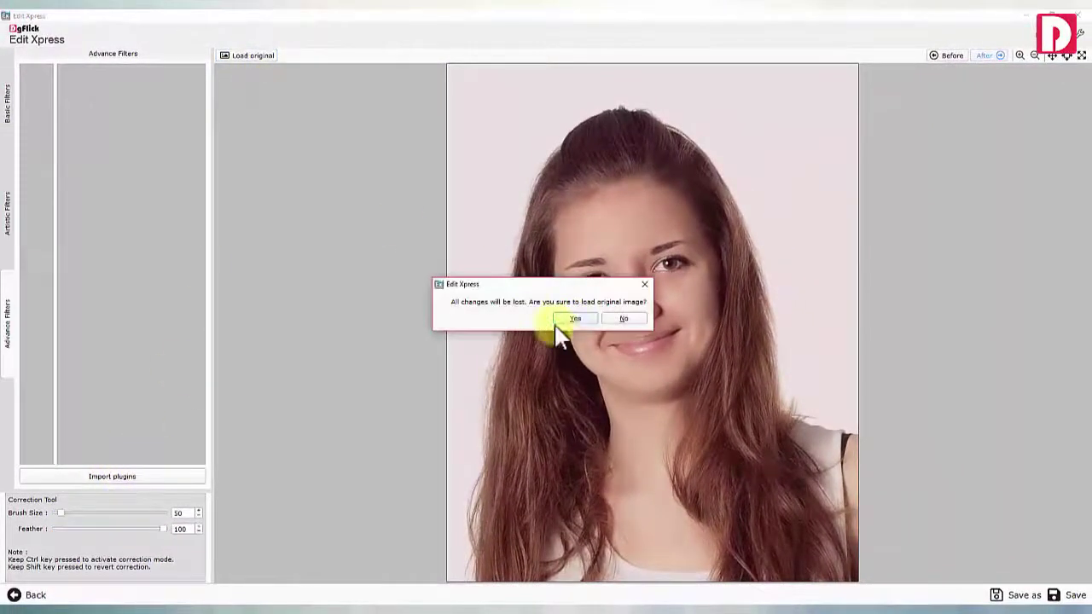
click(563, 317)
click(8, 77)
click(28, 82)
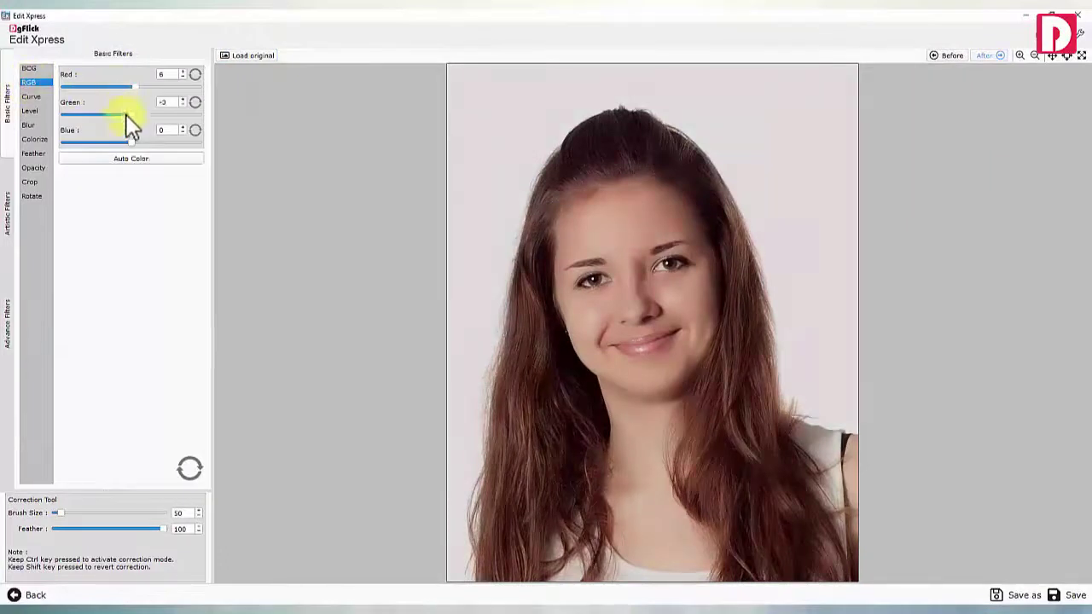
drag(61, 512, 80, 514)
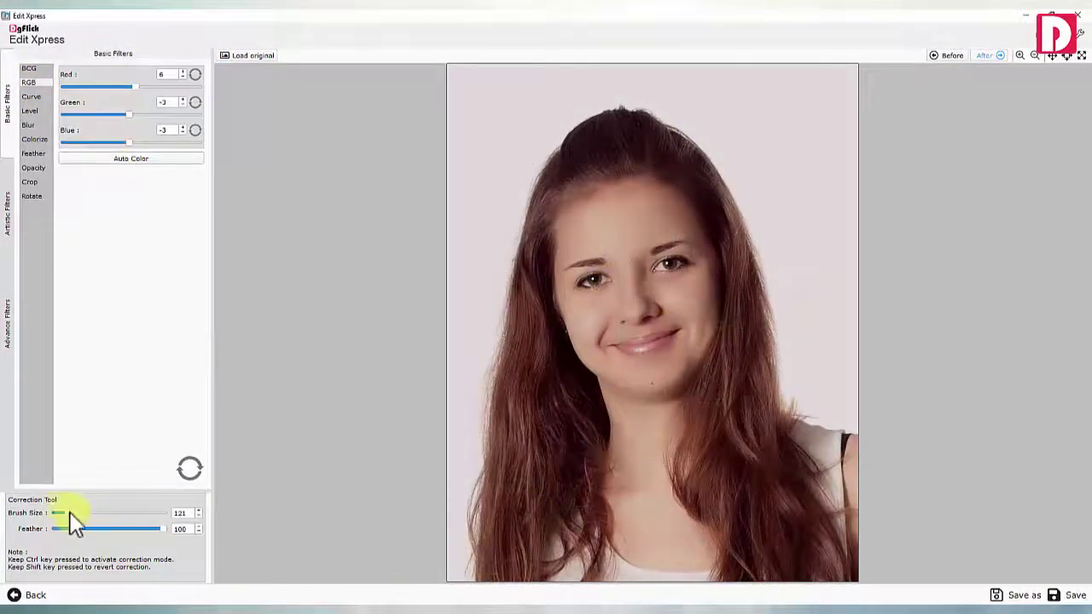
drag(74, 515, 79, 514)
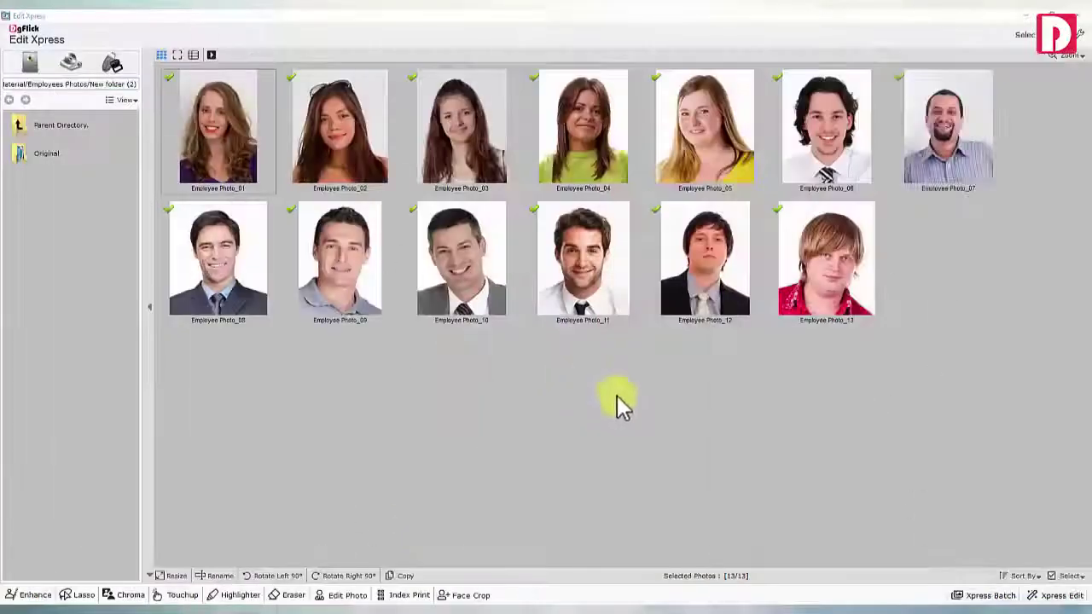
Open Xpress Batch save for the 13 photos, keeping the preset at None
click(989, 596)
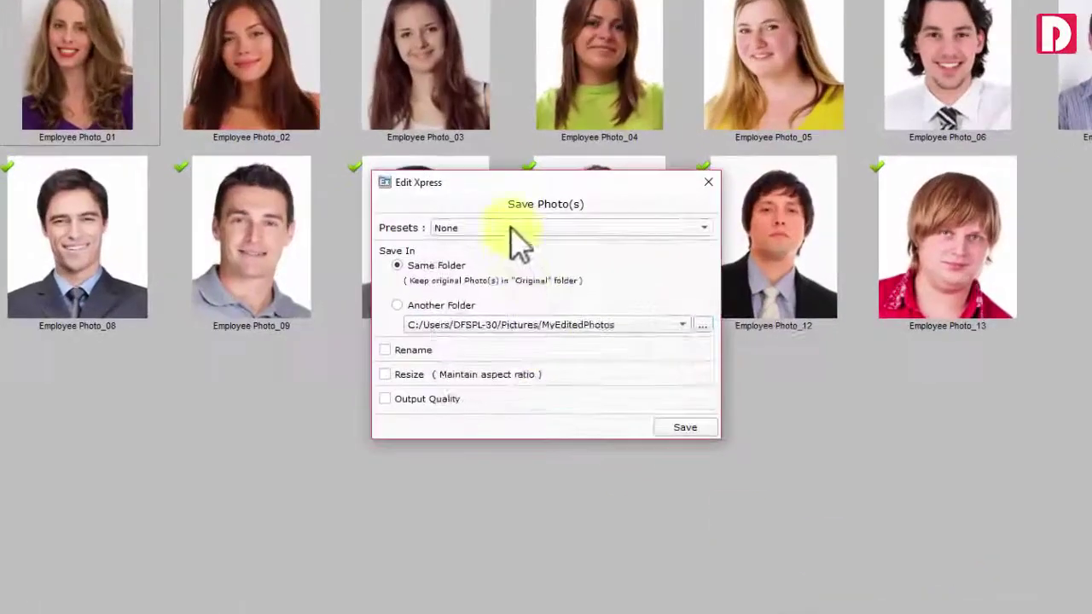
click(576, 253)
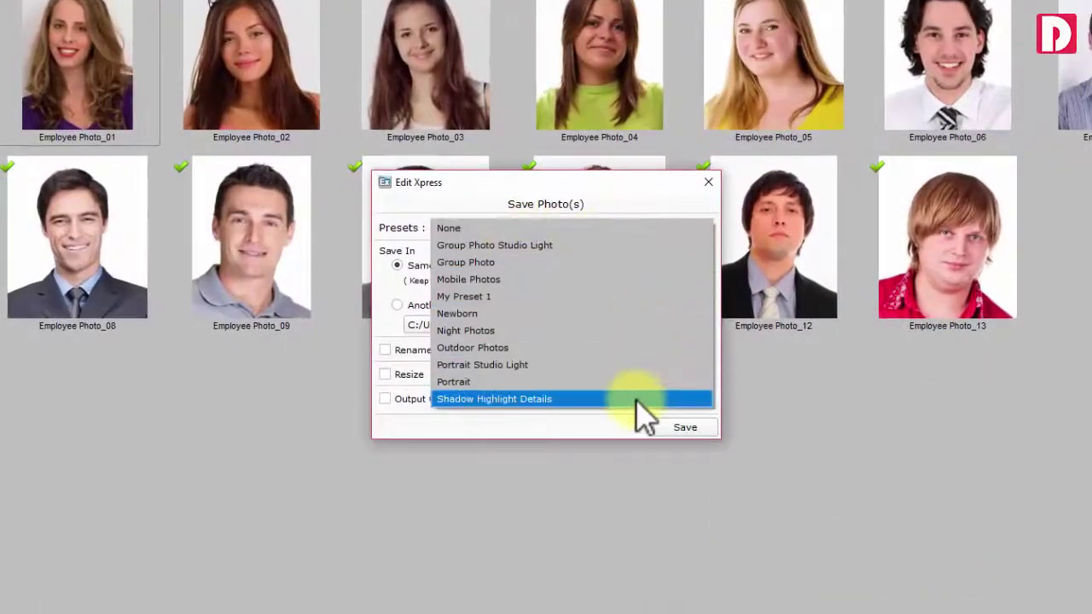
click(584, 228)
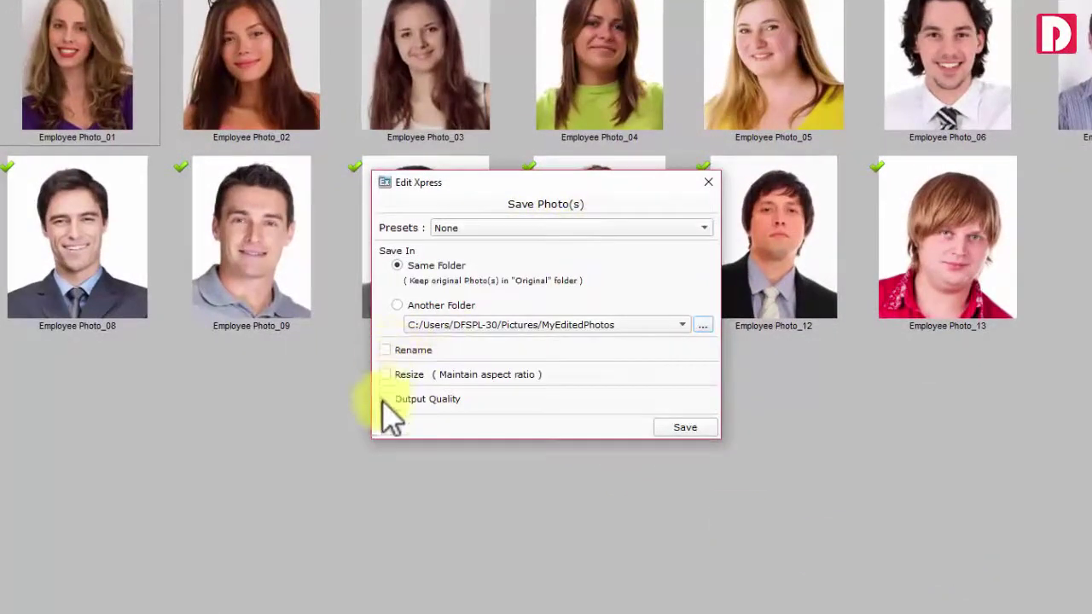